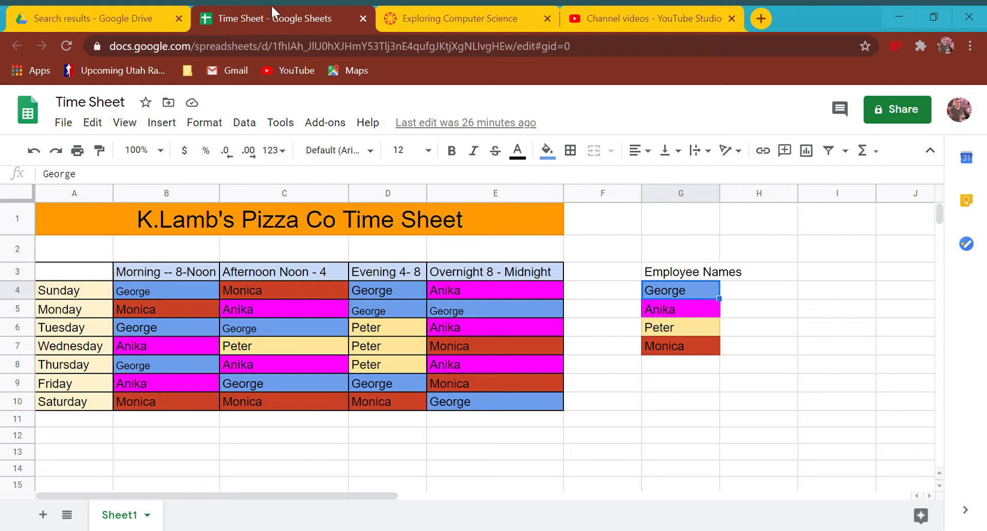
Delete the names from the schedule cells and the employee names list in G3:G9.
drag(63, 213, 679, 421)
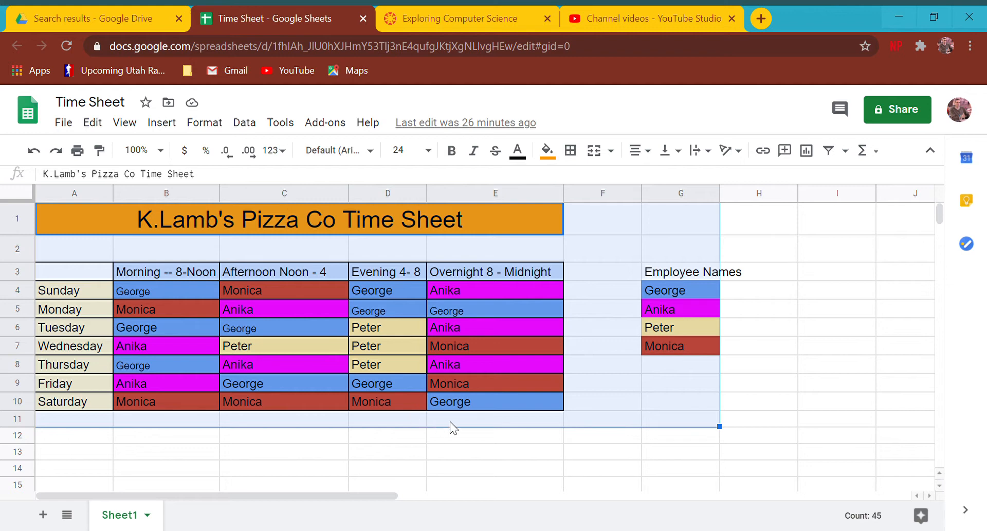
click(406, 424)
click(406, 440)
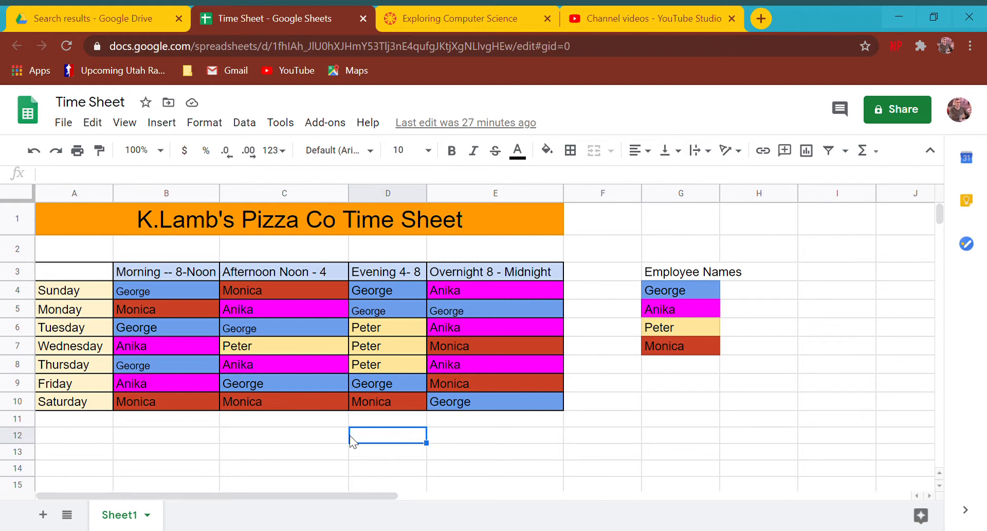
click(183, 286)
shift+click(520, 405)
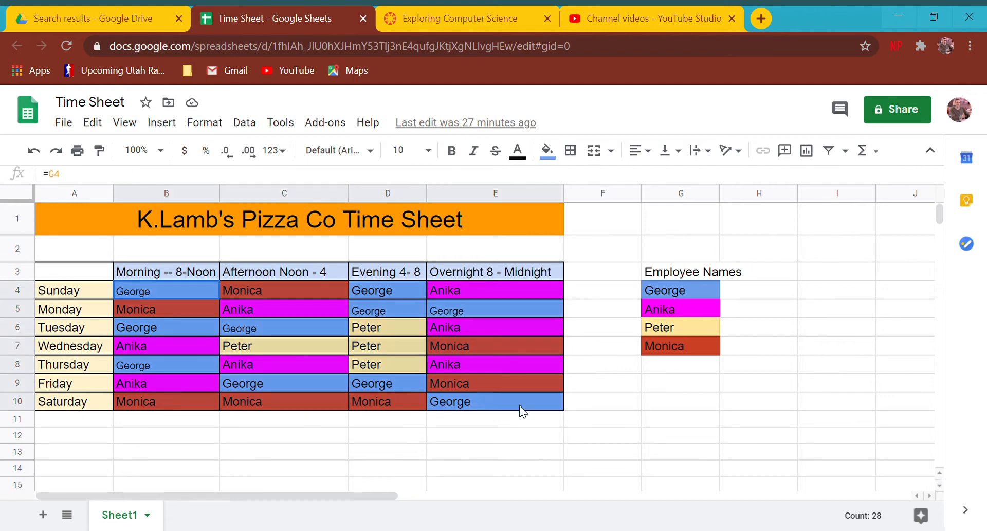
key(Delete)
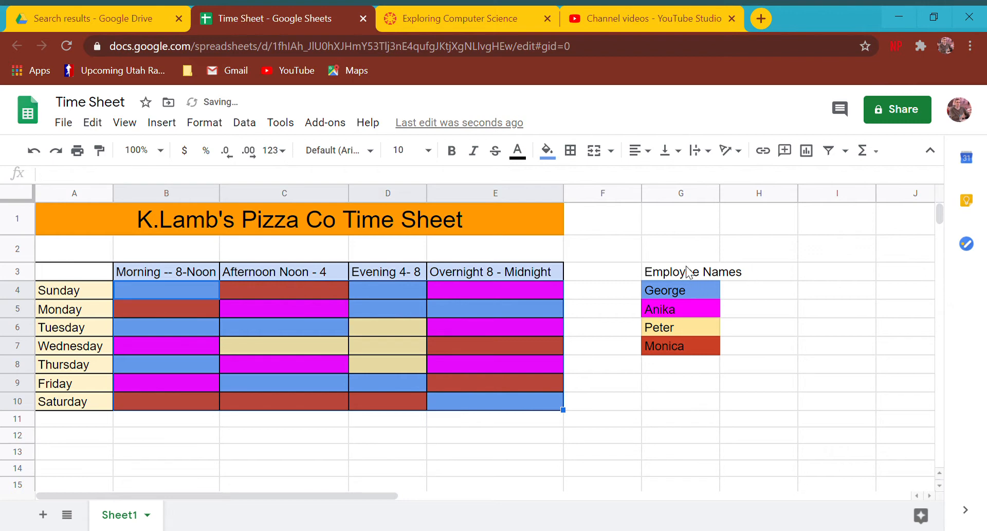
drag(690, 271, 694, 381)
key(Delete)
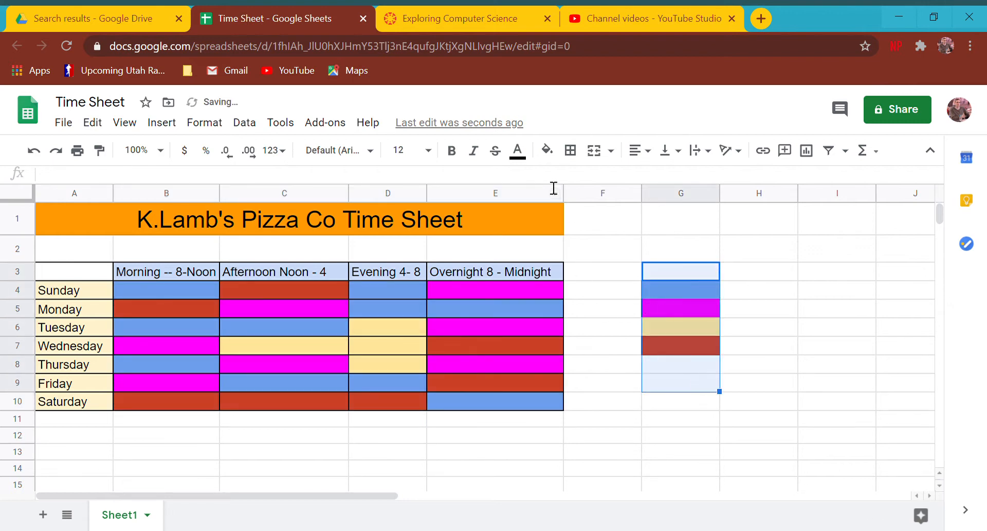
Reset the fill colour on the names list and the schedule cells.
click(547, 150)
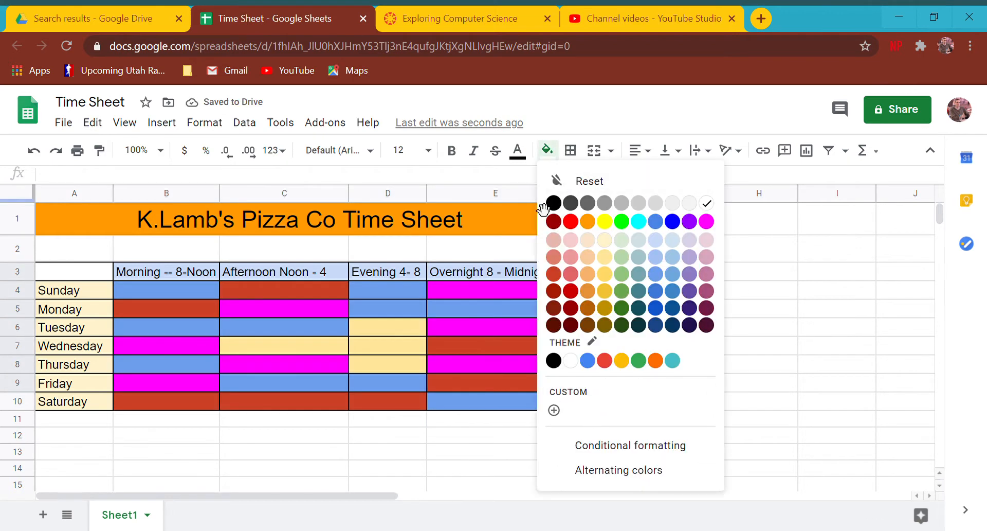
click(565, 181)
drag(615, 325, 609, 383)
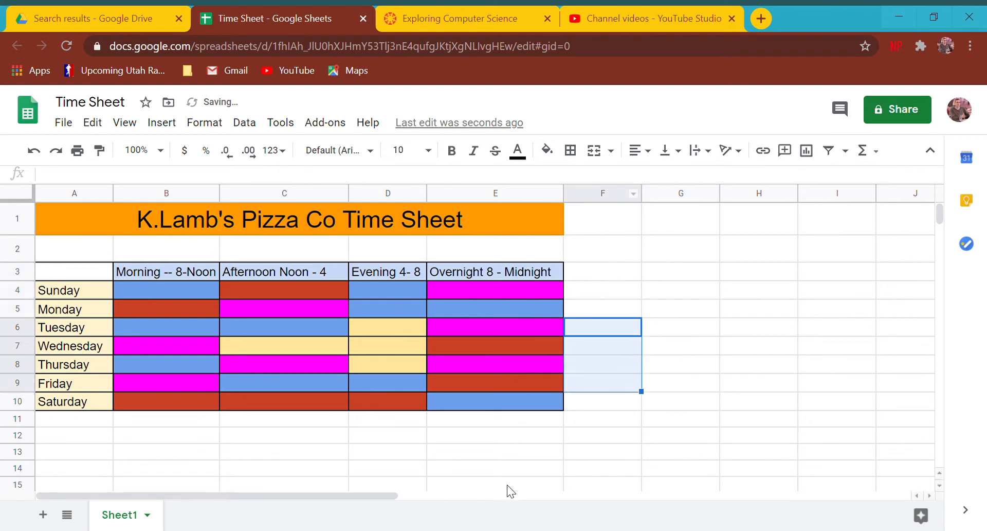
click(134, 287)
click(547, 150)
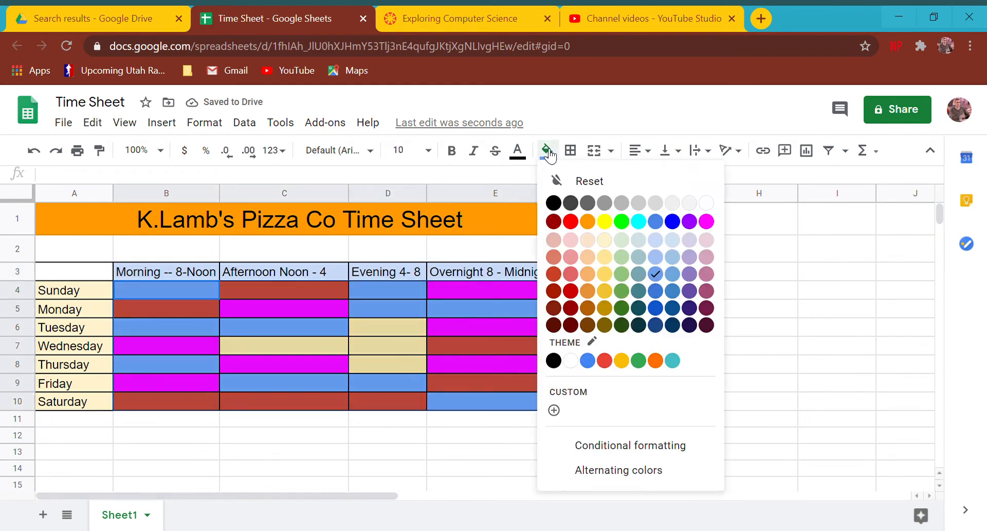
click(574, 186)
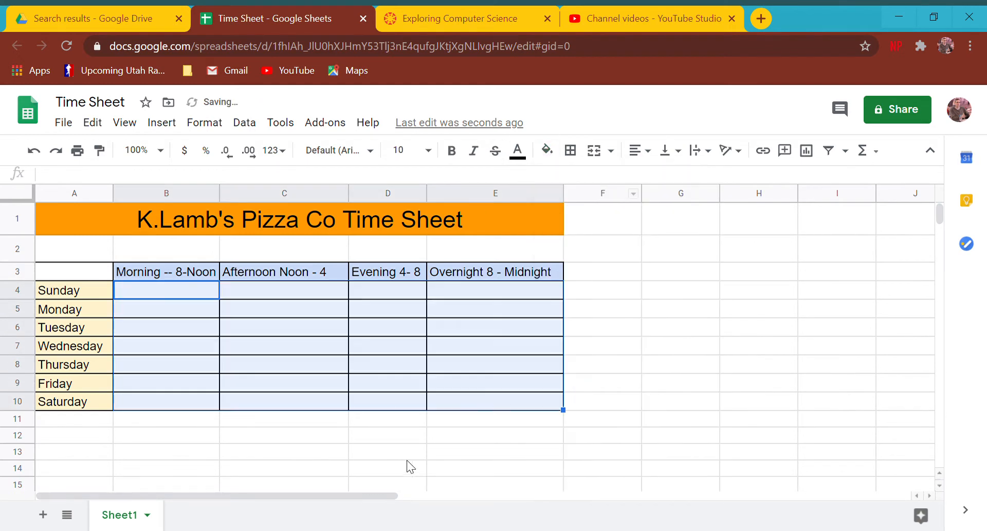
click(202, 307)
drag(189, 293, 464, 391)
Clear all borders from the table range A3:E10.
drag(77, 271, 540, 403)
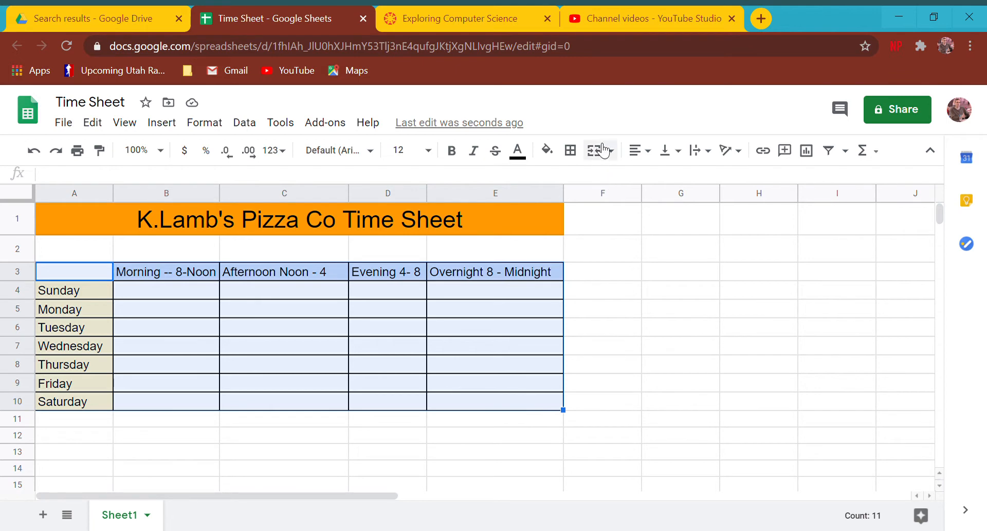
click(571, 151)
click(662, 204)
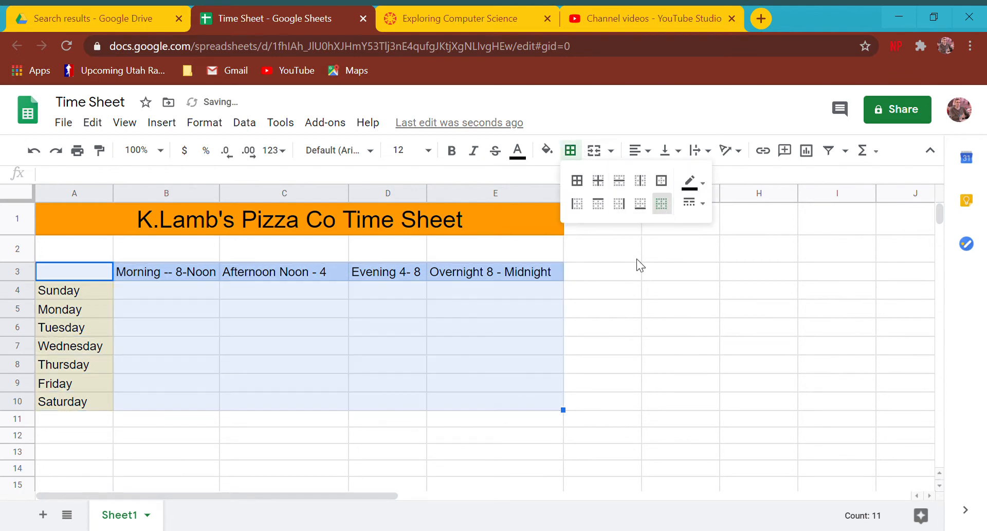
click(656, 387)
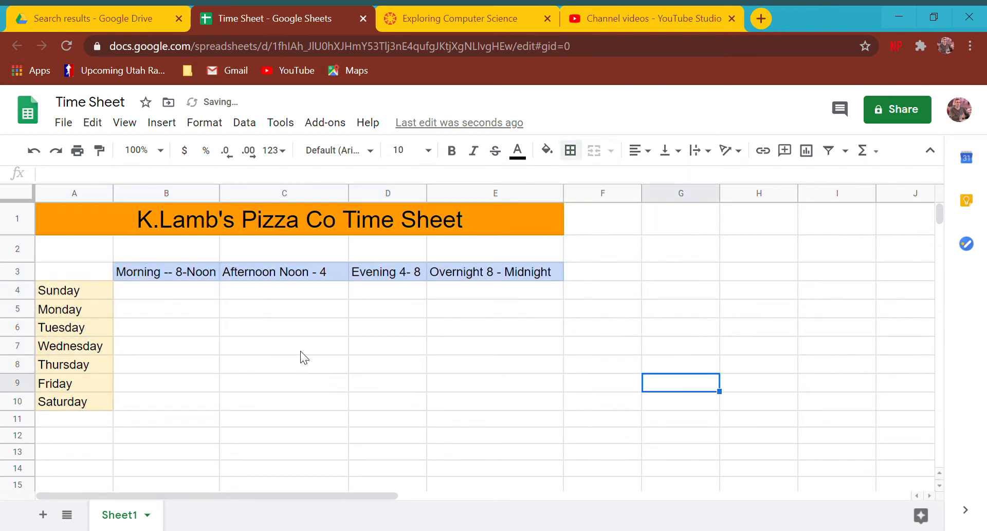
click(101, 292)
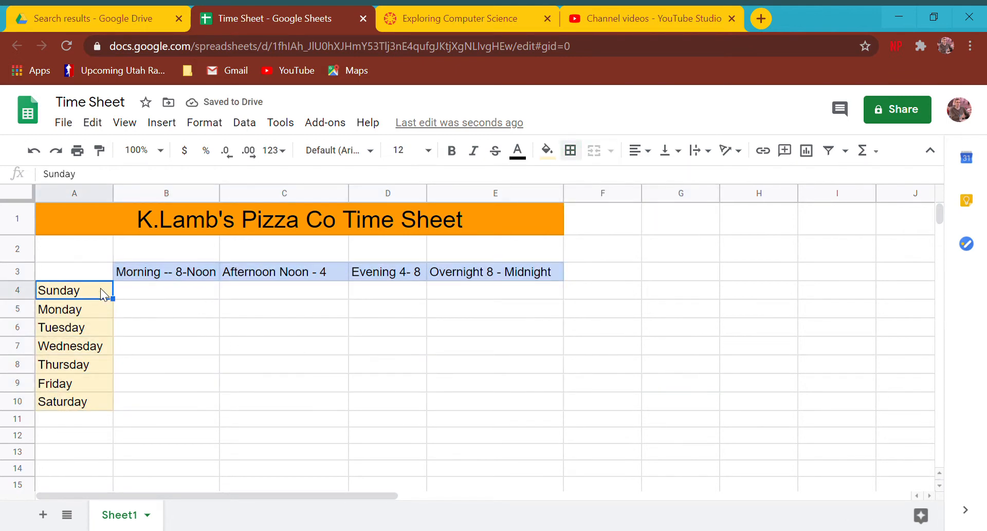
Retitle the merged A1 cell 'Employee Database' and select cell A3.
click(154, 233)
text(Emplo)
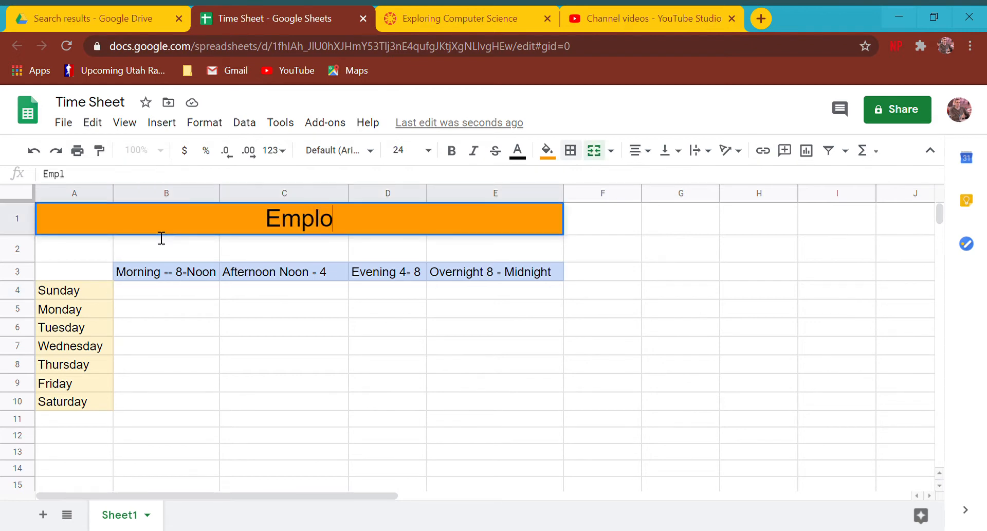
text(yee Database)
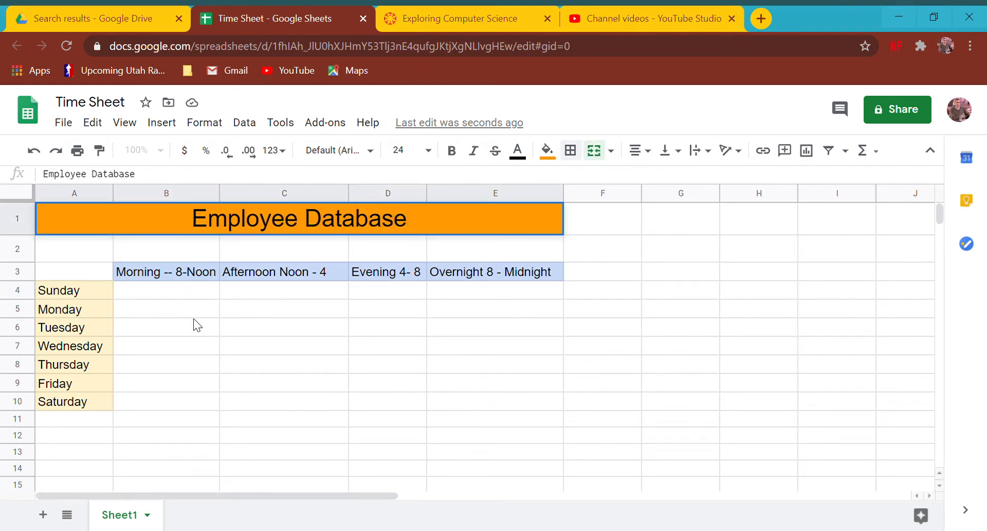
drag(193, 312, 193, 323)
click(81, 290)
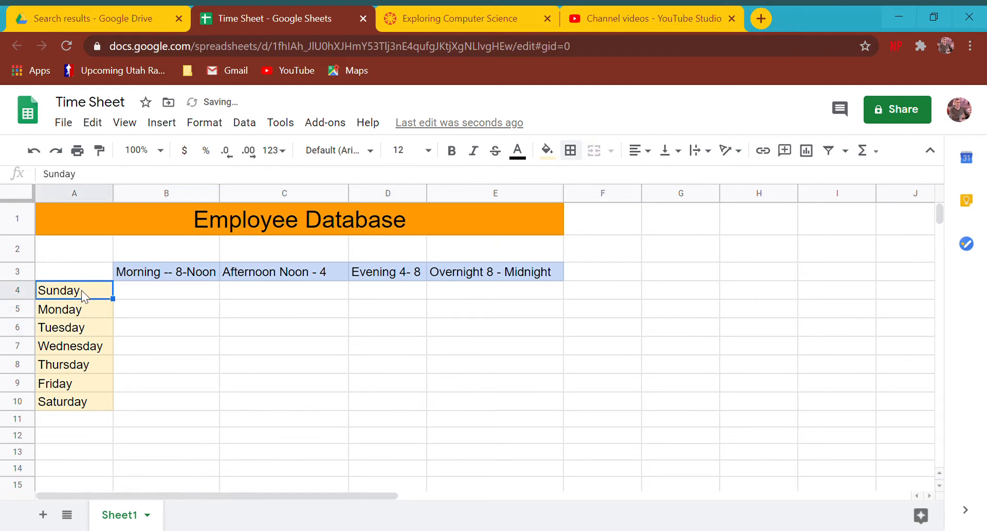
drag(77, 271, 918, 275)
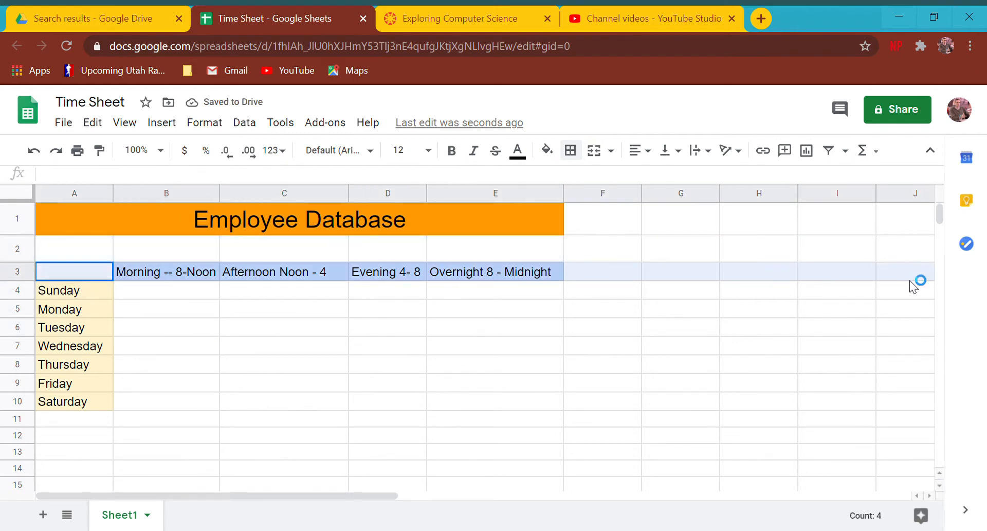
click(70, 278)
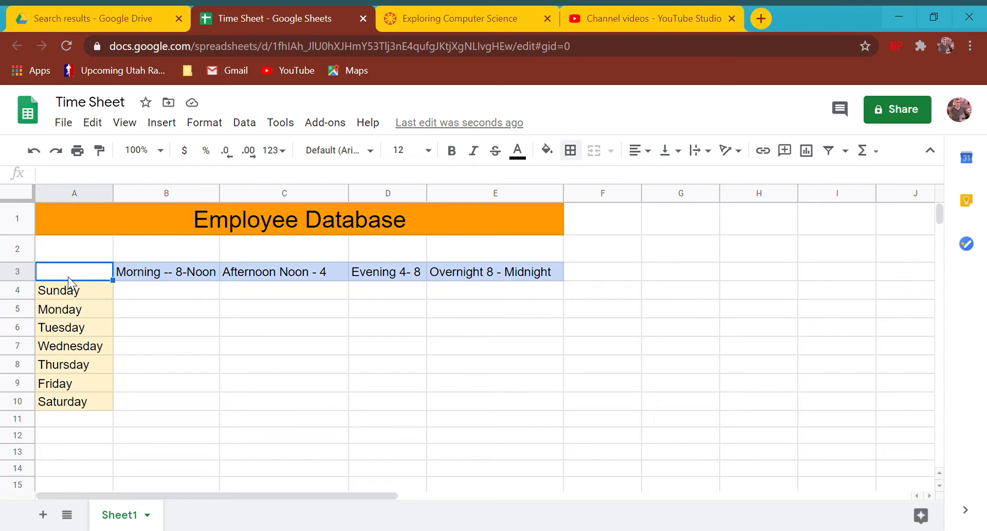
Enter 'Last Name' and 'First Name' headings in A3 and B3, clearing the old shift headings.
text(Last Name)
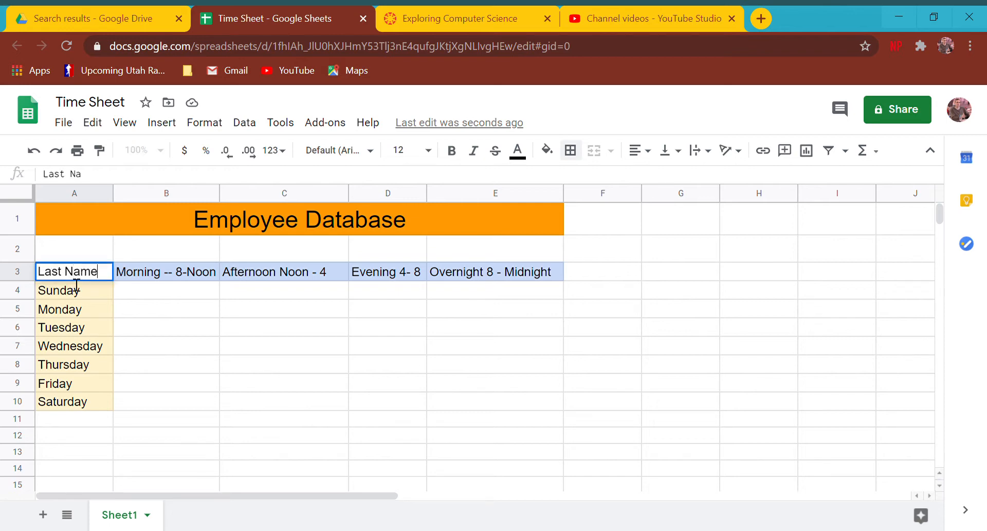
key(Return)
key(Up)
key(Right)
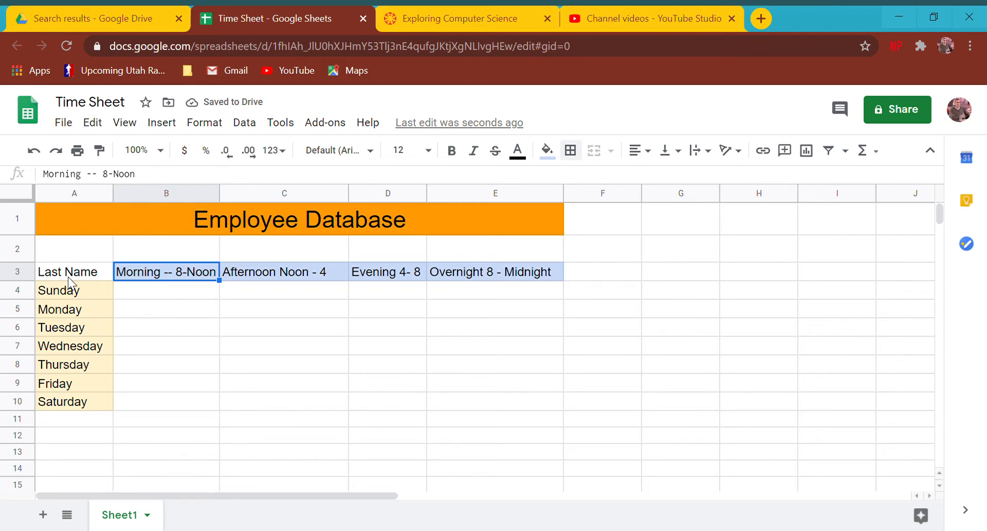
text(First Name)
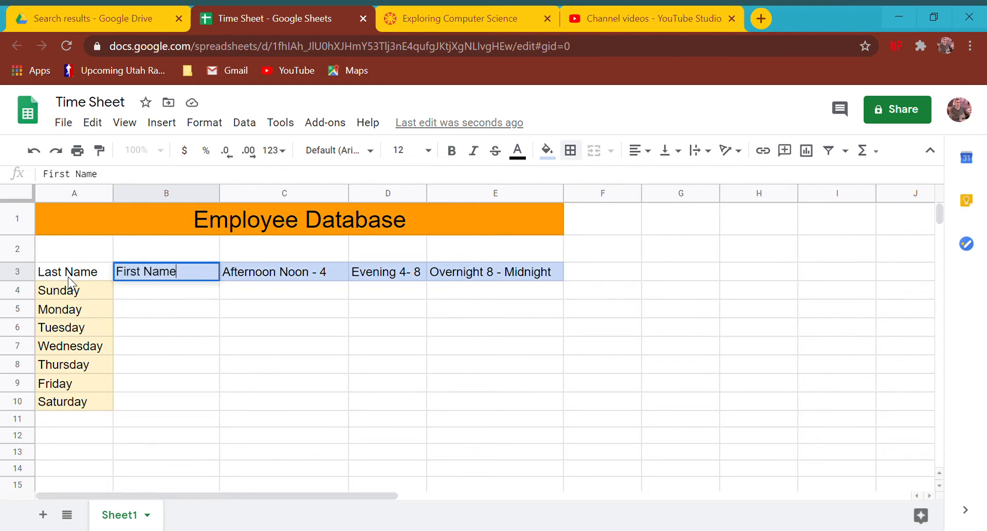
key(Return)
key(Left)
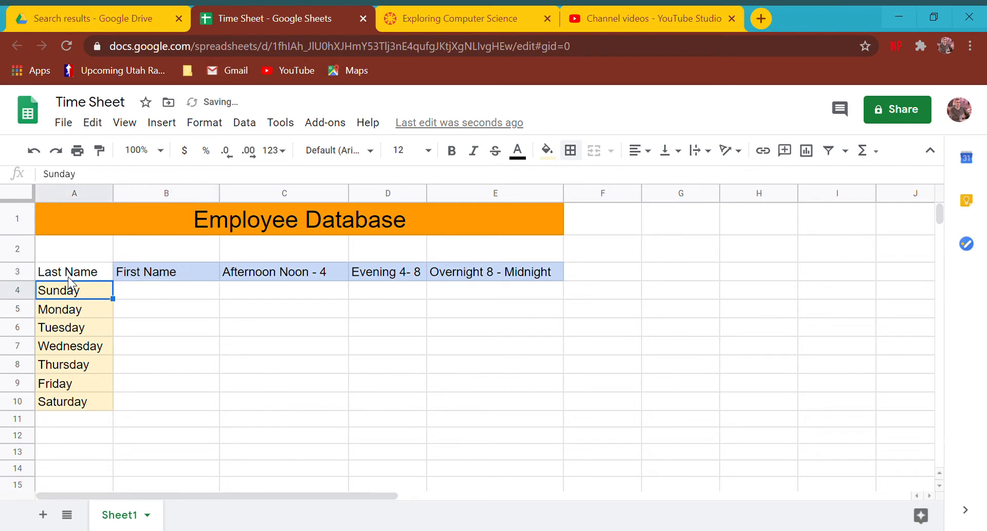
key(Right)
key(Left)
key(Up)
key(Down)
key(Right)
key(Right)
key(Up)
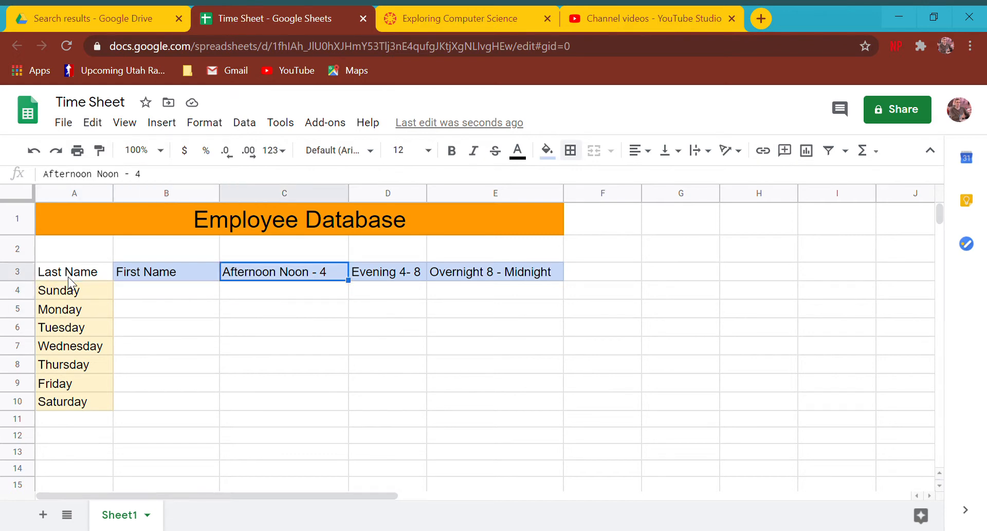
key(Delete)
key(Right)
key(Delete)
key(Right)
key(Delete)
key(Down)
key(Left)
key(Left)
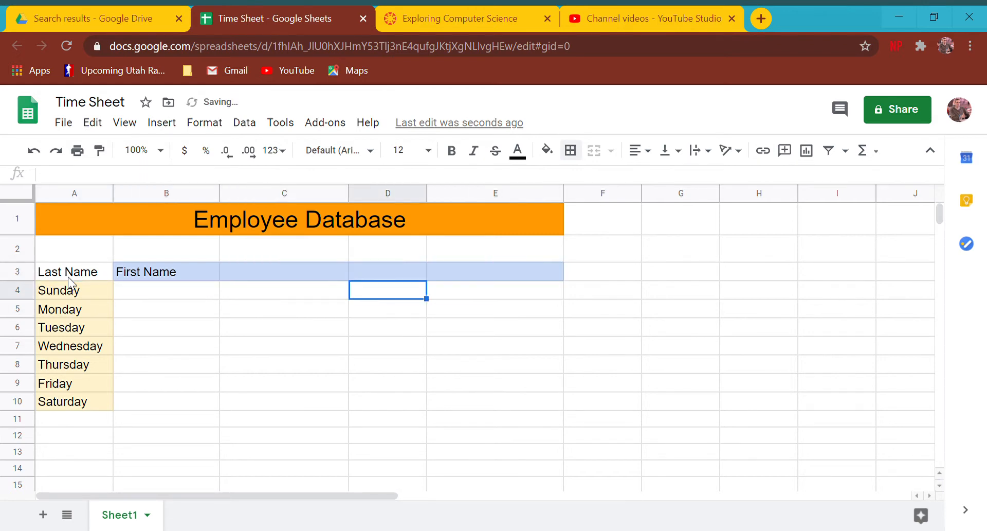
key(Up)
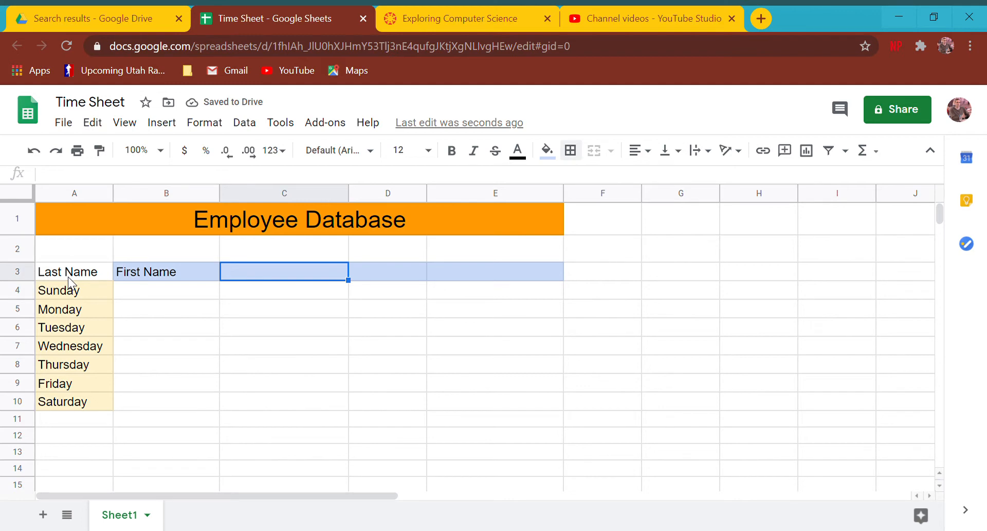
Enter 'Address', 'Phone Number' and 'Birthday' headings in C3 through E3.
text(Address)
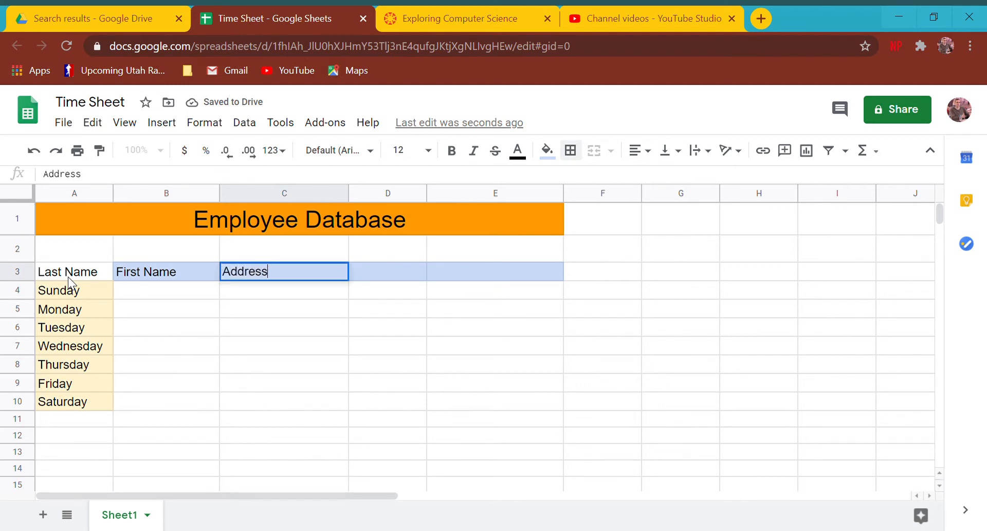
key(Return)
key(Up)
key(Right)
text(Pho)
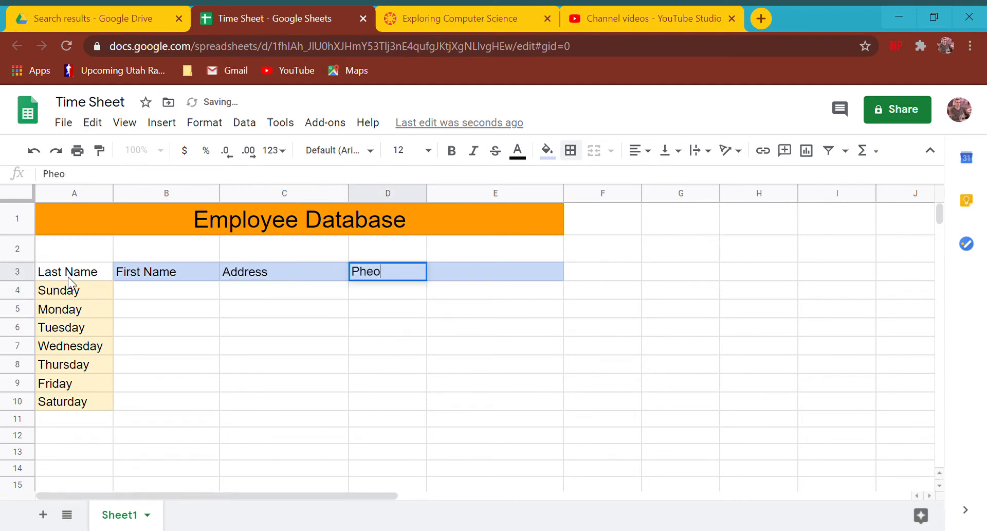
text(ne Number)
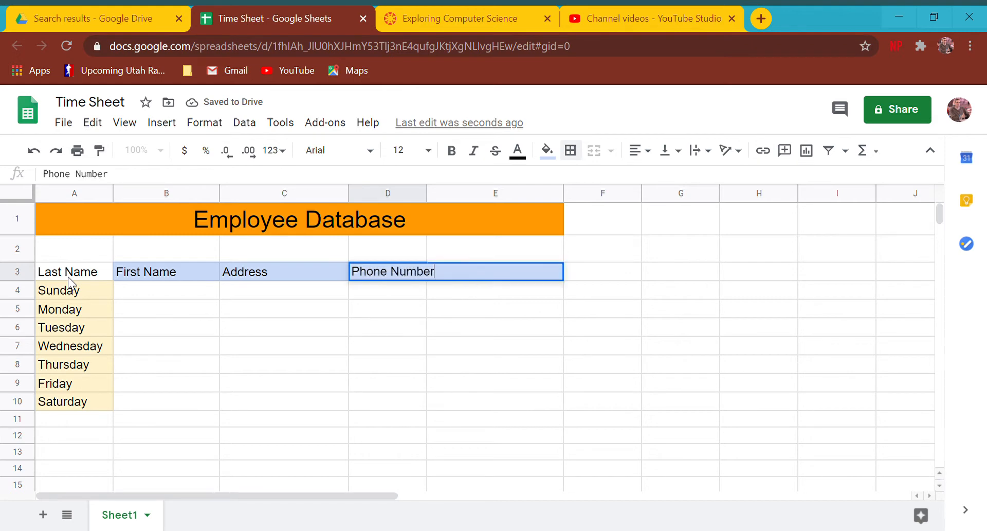
key(Return)
key(Up)
key(Right)
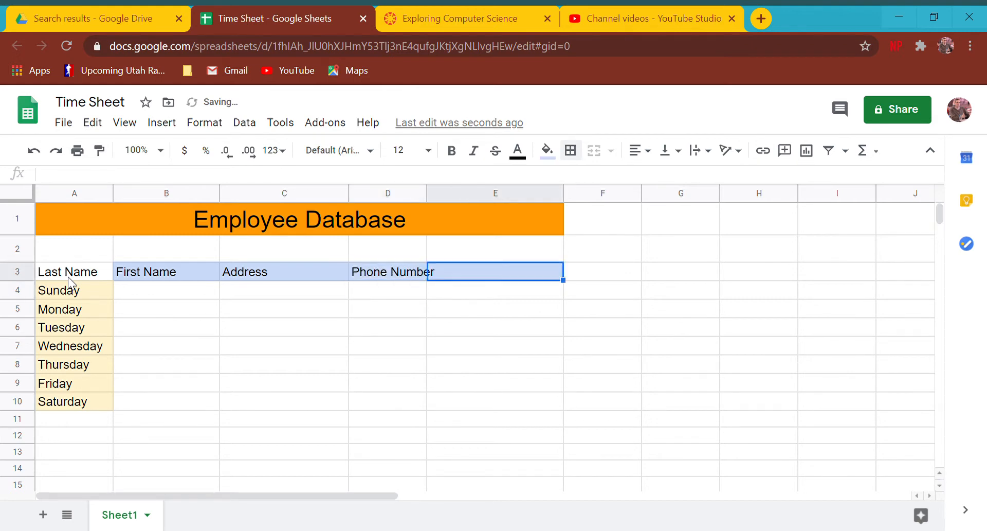
text(Birthday)
key(Return)
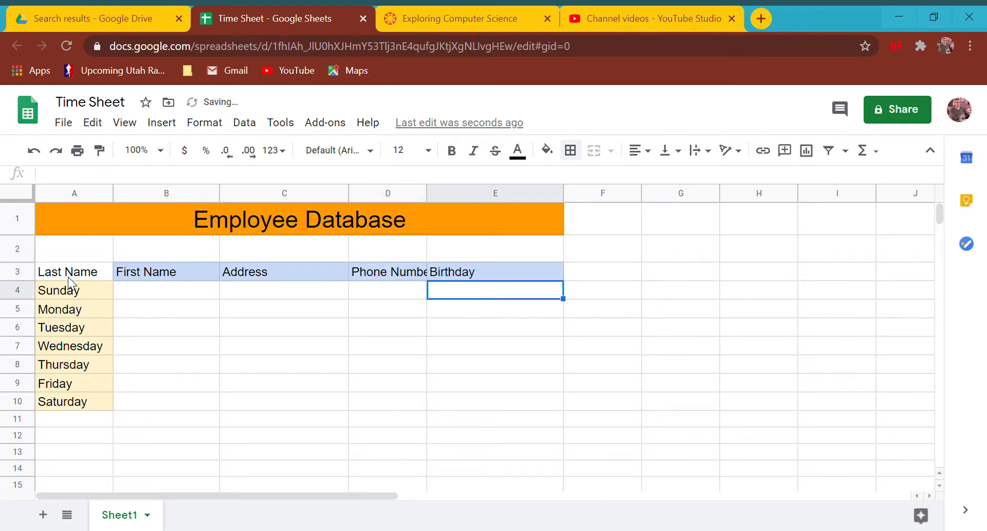
Widen column D so 'Phone Number' fits, then reselect the Last Name header.
drag(431, 199, 447, 198)
click(640, 274)
drag(638, 269, 890, 267)
click(884, 271)
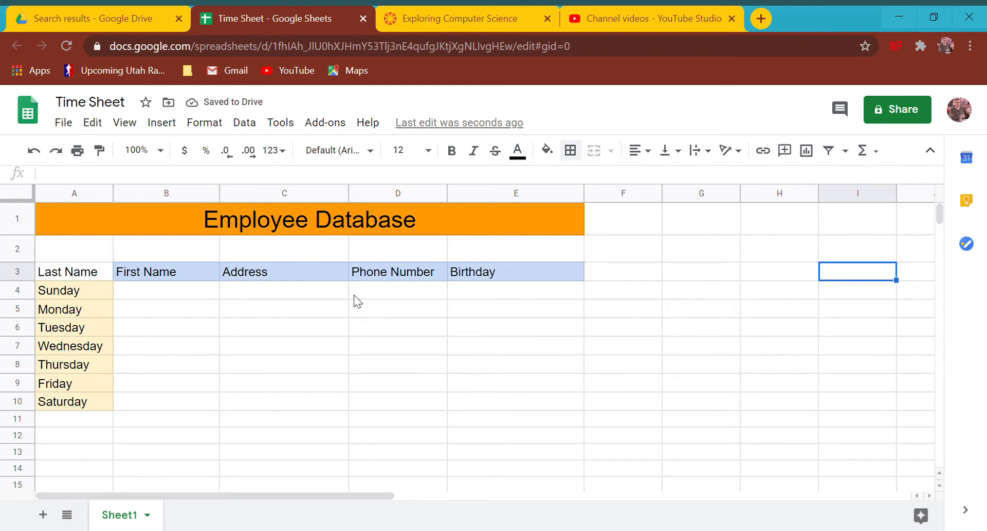
click(59, 276)
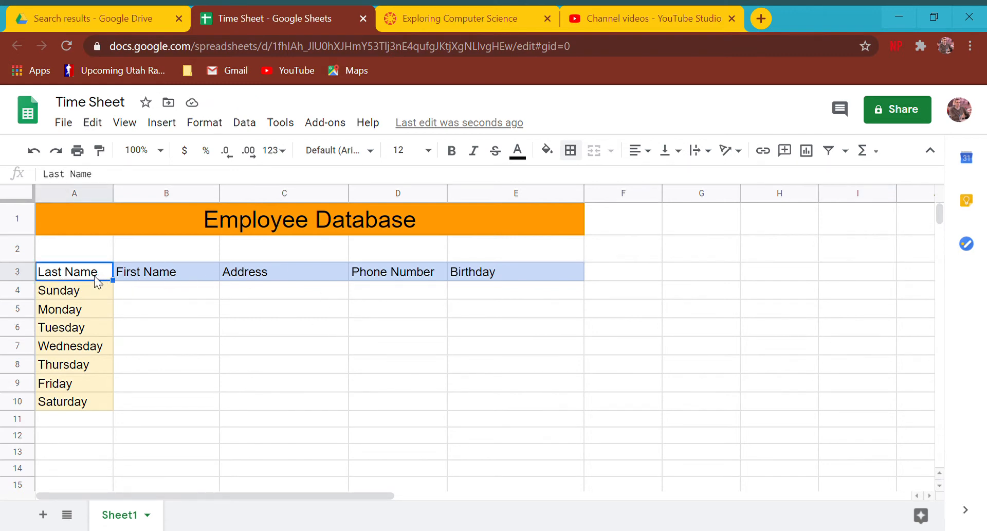
Reset the fill colours in A3:E10 and delete the weekday names from column A.
drag(94, 279, 524, 409)
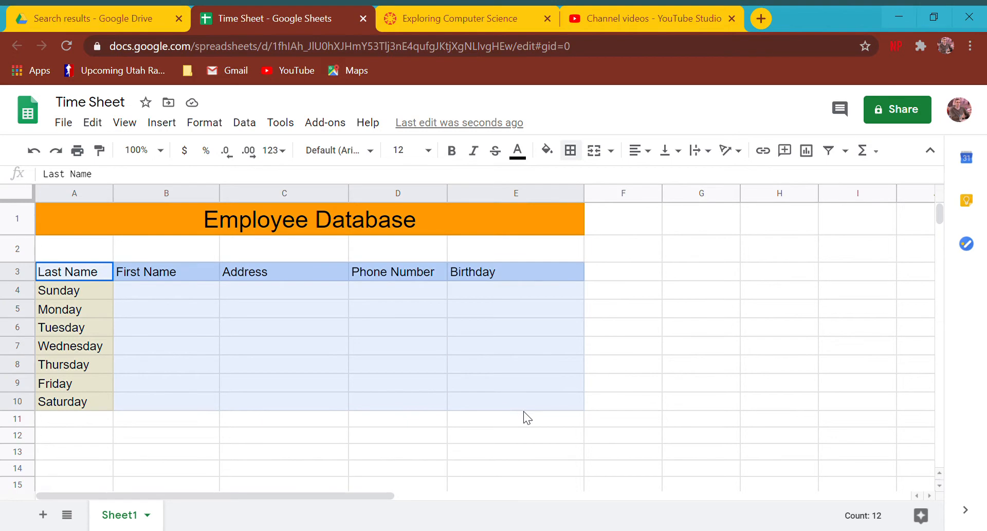
click(547, 150)
click(556, 177)
drag(82, 288, 98, 406)
key(Delete)
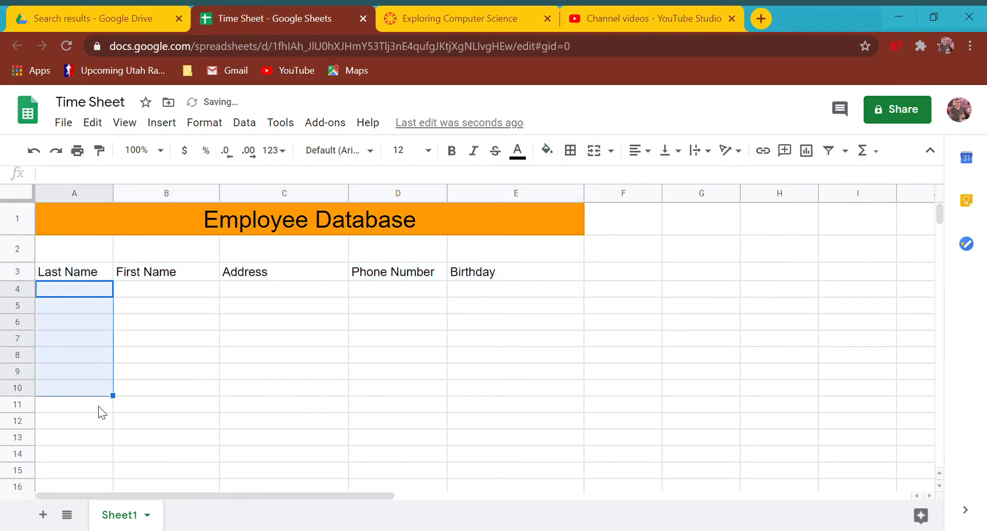
Enter the first two employees' last and first names in rows 4 and 5.
key(Up)
key(Down)
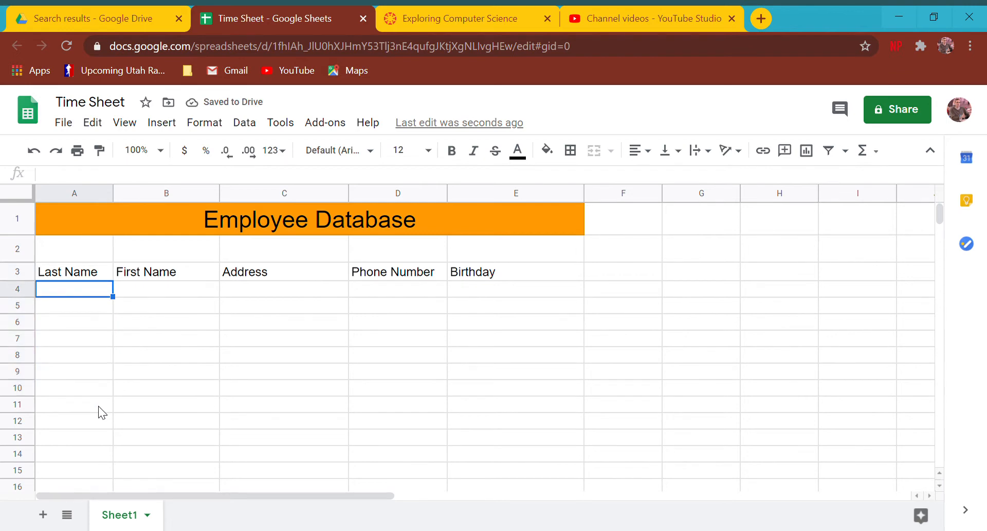
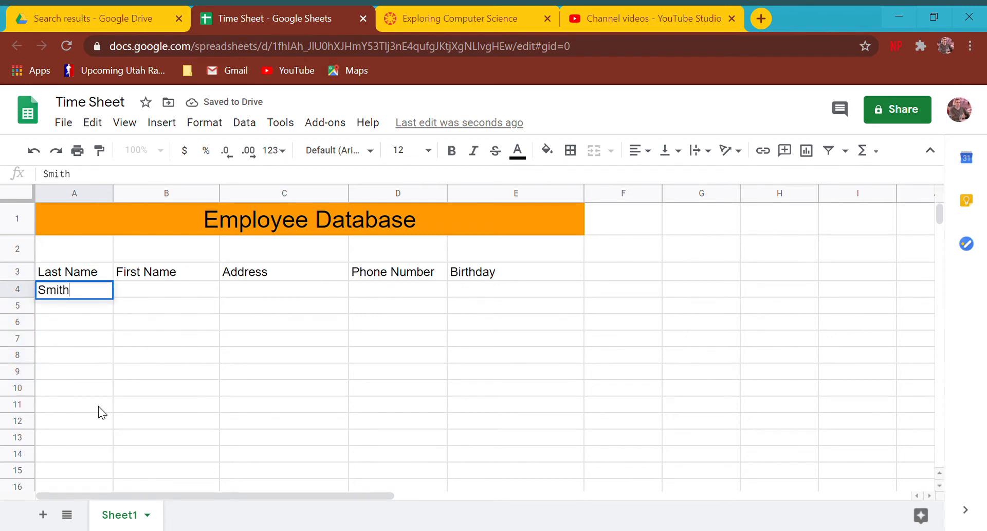
key(Return)
key(Up)
key(Right)
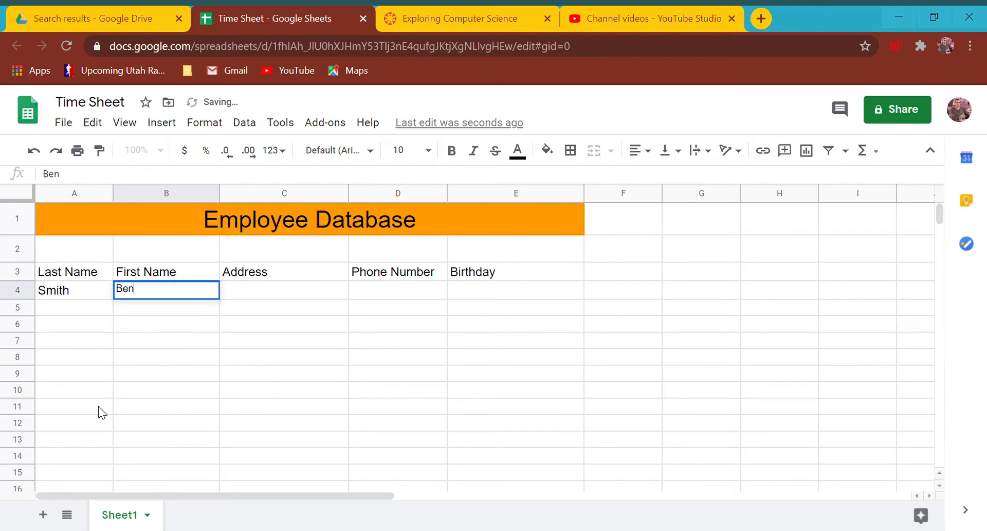
key(Return)
key(Left)
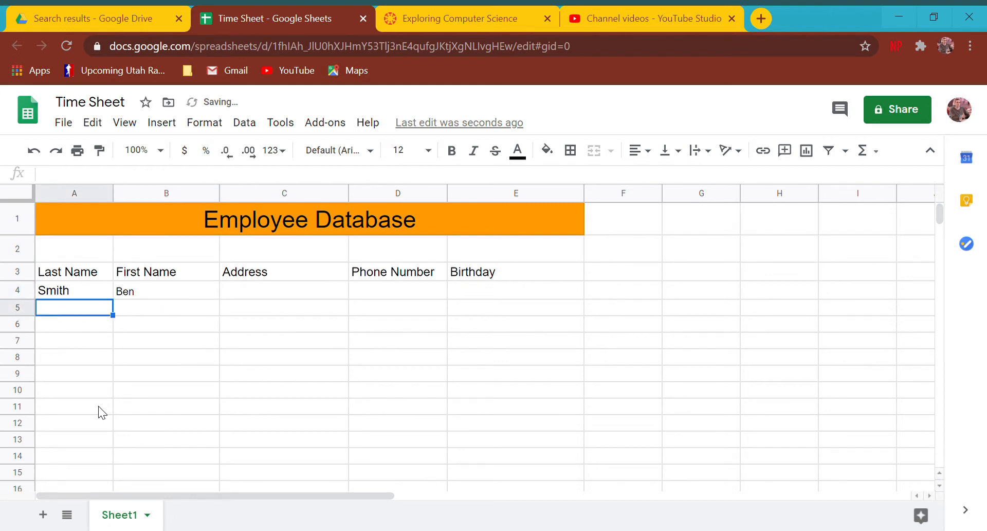
key(Return)
key(Up)
key(Right)
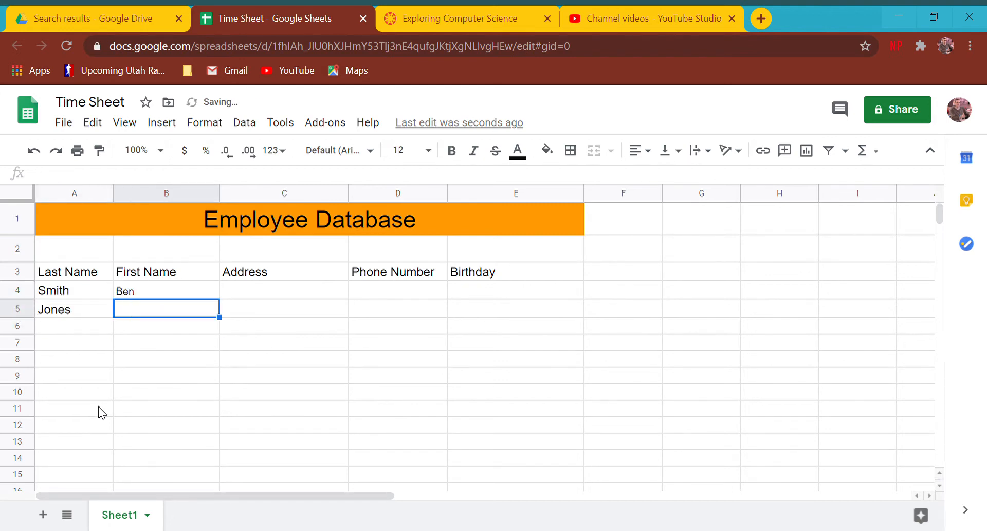
key(Return)
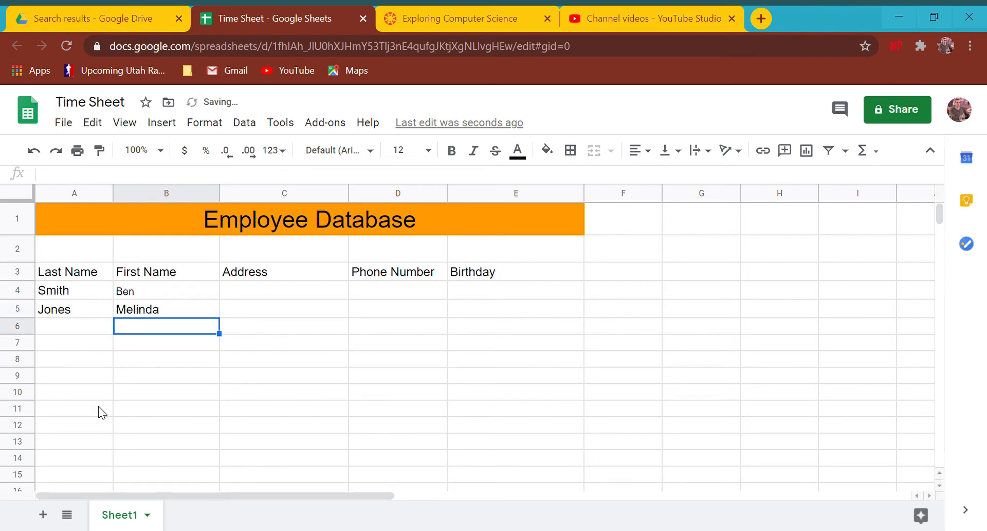
key(Left)
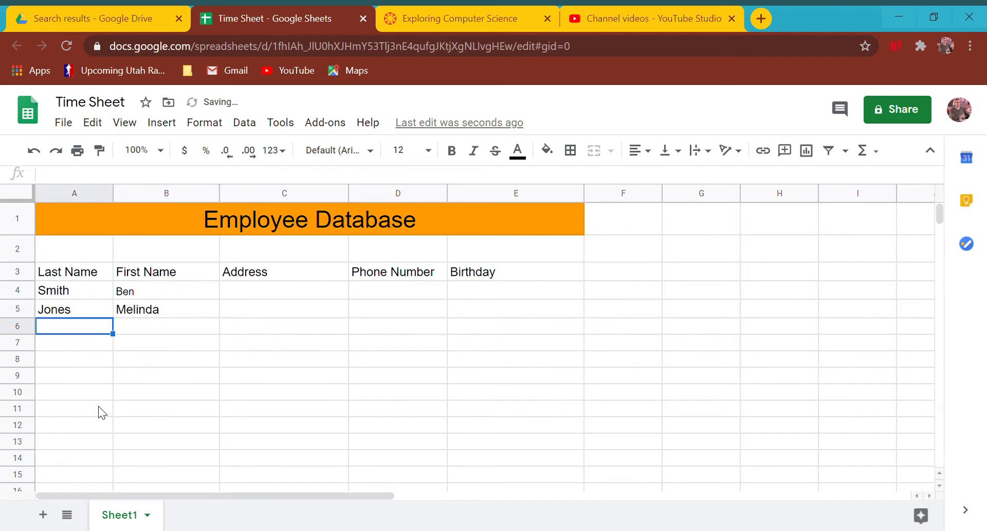
Enter the third and fourth employees' names in rows 6 and 7, fixing the swapped third name.
text(Guy)
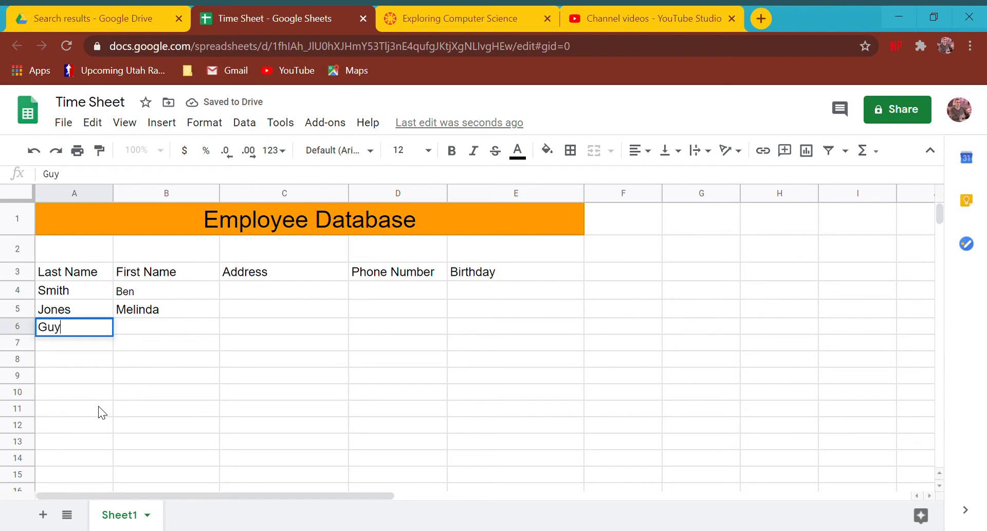
key(Right)
text(Faulkes)
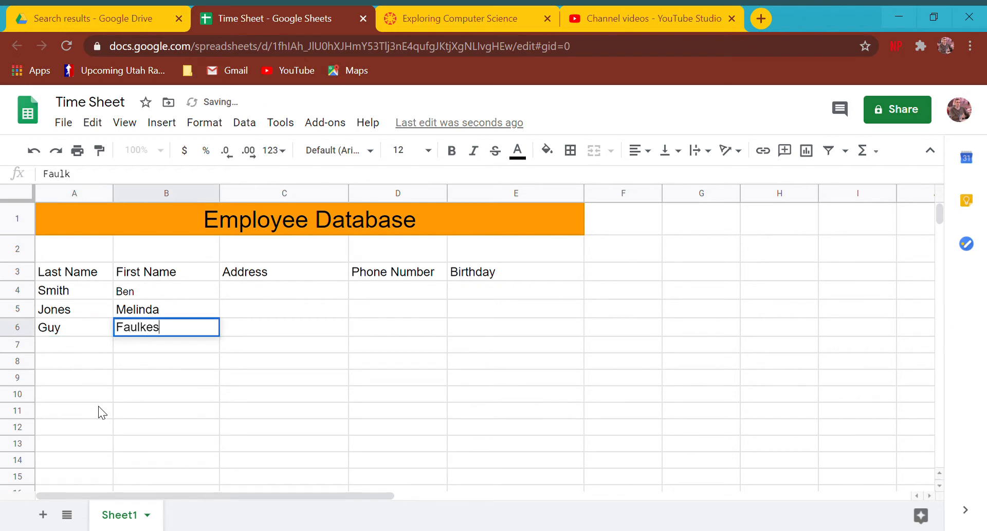
key(Return)
key(Left)
key(Up)
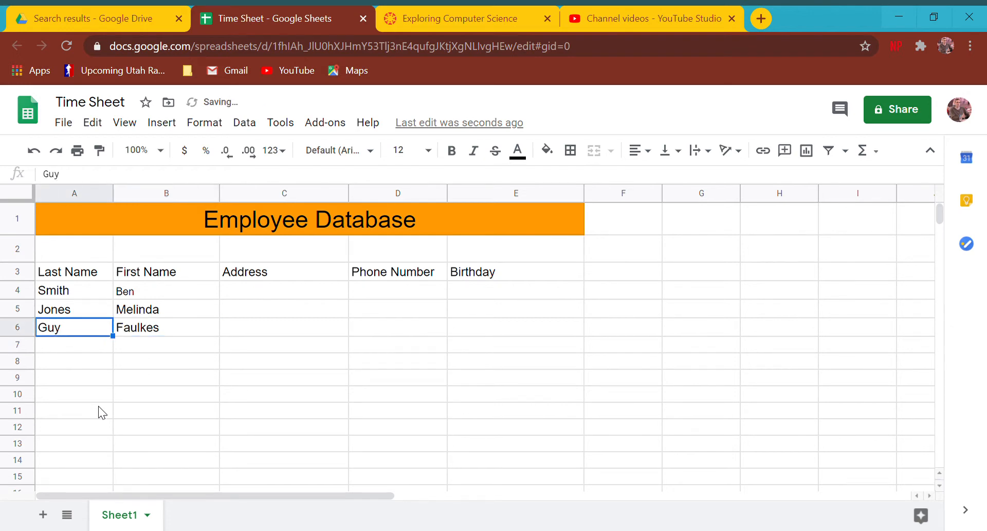
text(Faulkes)
key(Return)
key(Up)
key(Right)
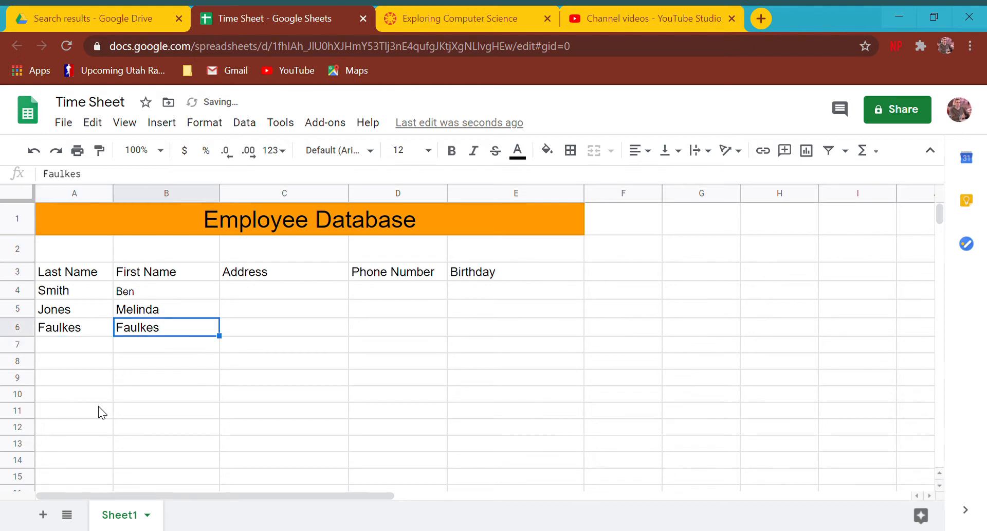
text(Guy)
key(Return)
key(Left)
text(Luther)
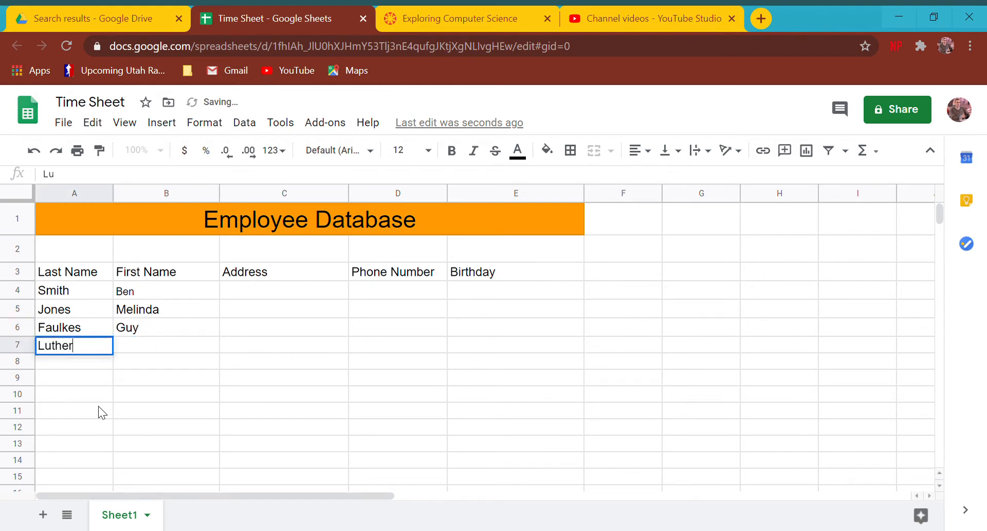
key(Return)
key(Up)
key(Right)
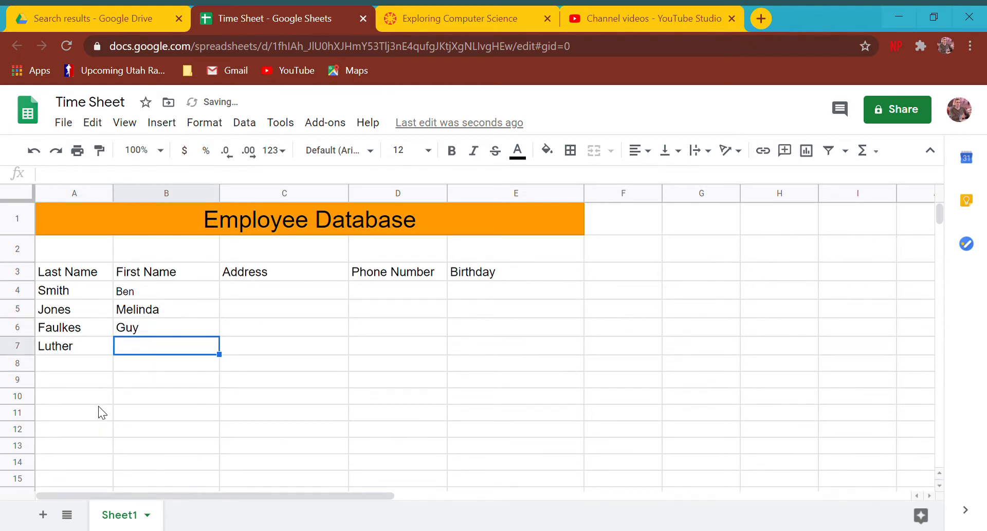
text(Martin)
key(Return)
key(Left)
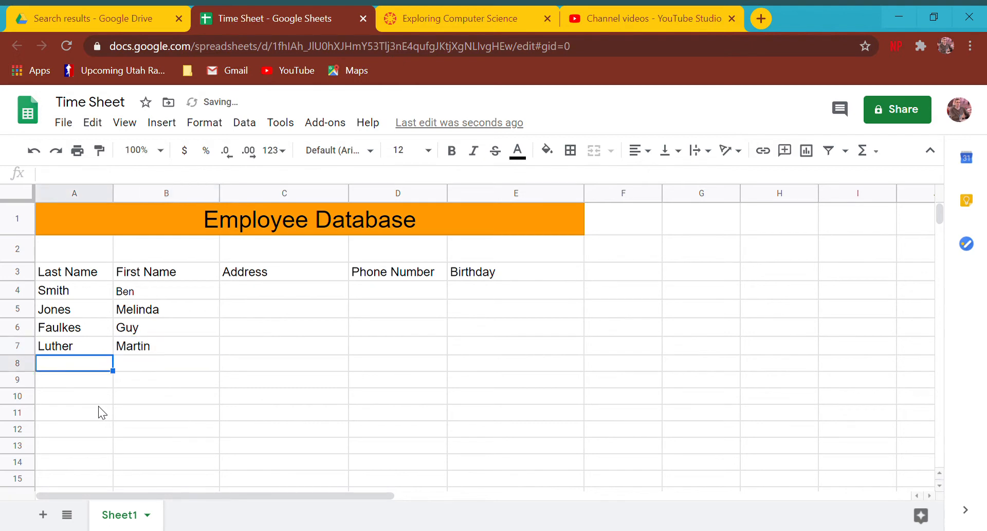
Enter the fifth and sixth employees' last and first names in rows 8 and 9.
text(Bryant)
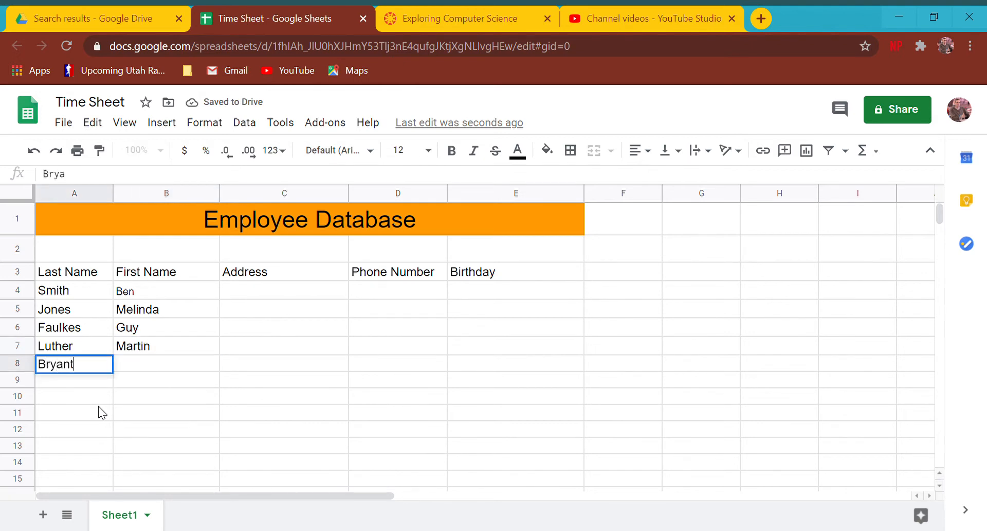
key(Return)
key(Right)
key(Up)
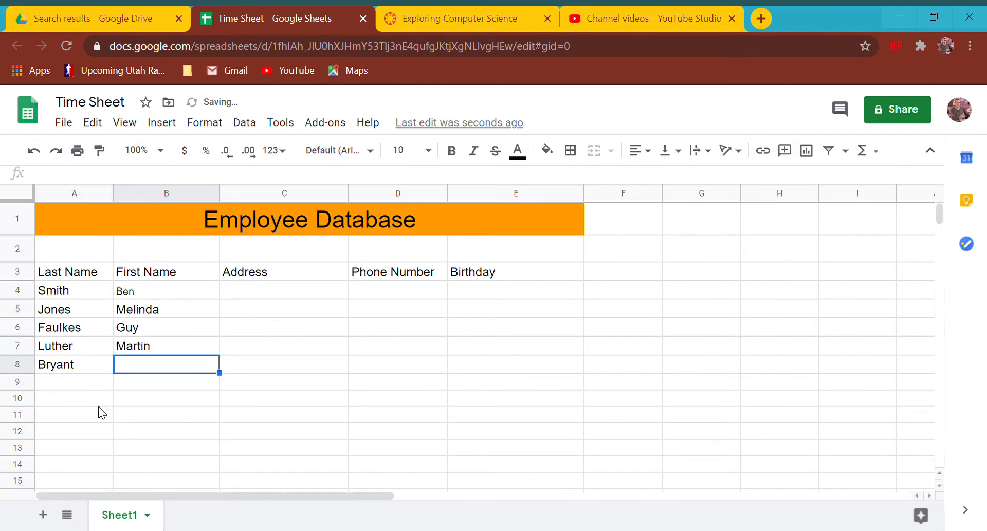
text(Kobe)
key(Return)
key(Left)
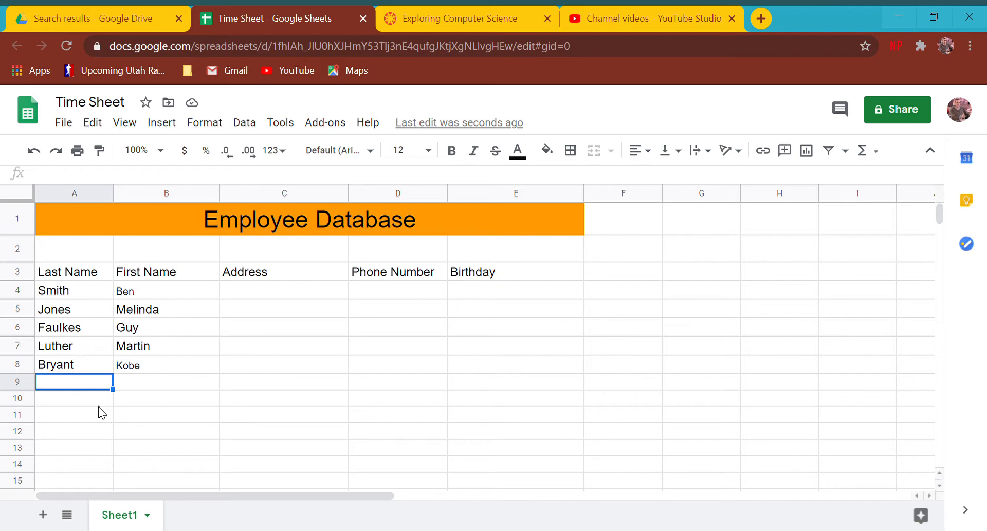
key(Return)
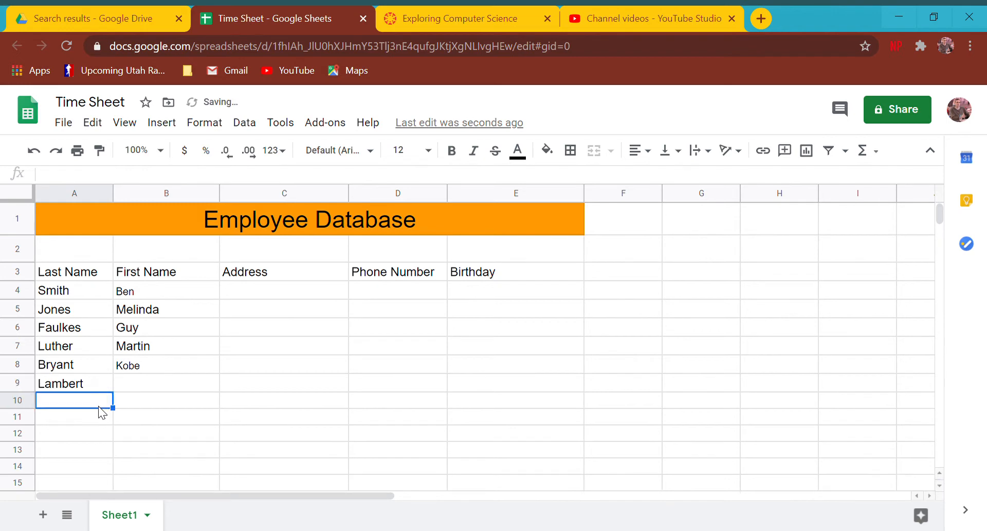
key(Up)
key(Right)
key(Up)
key(Up)
key(Up)
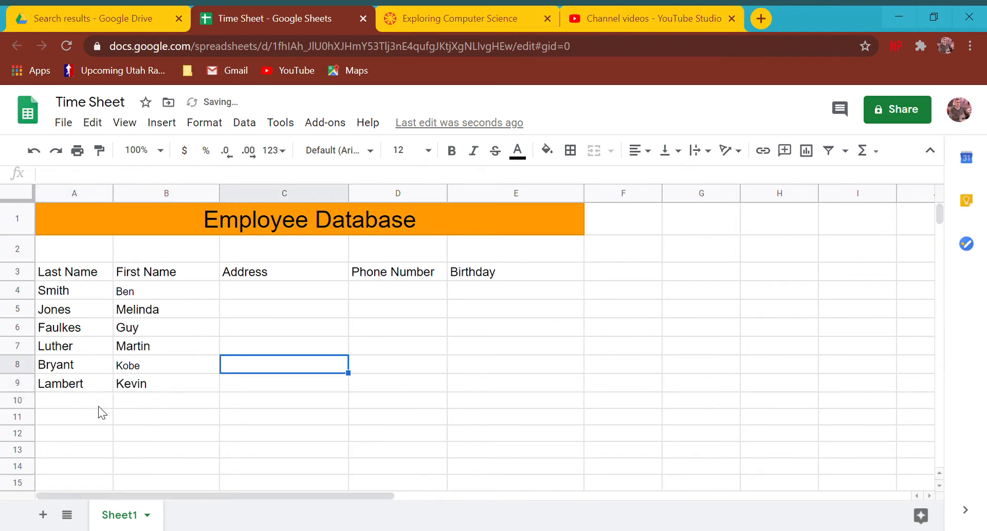
key(Up)
key(Up)
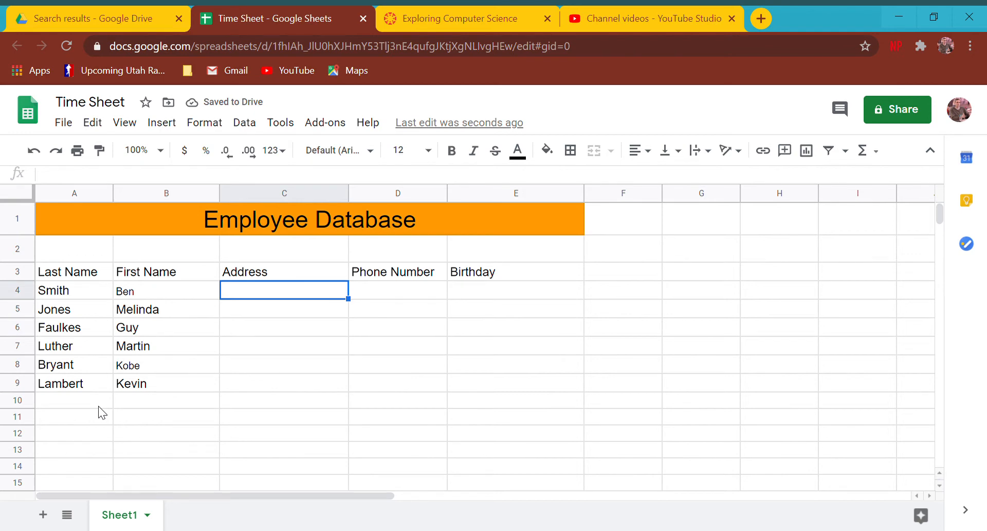
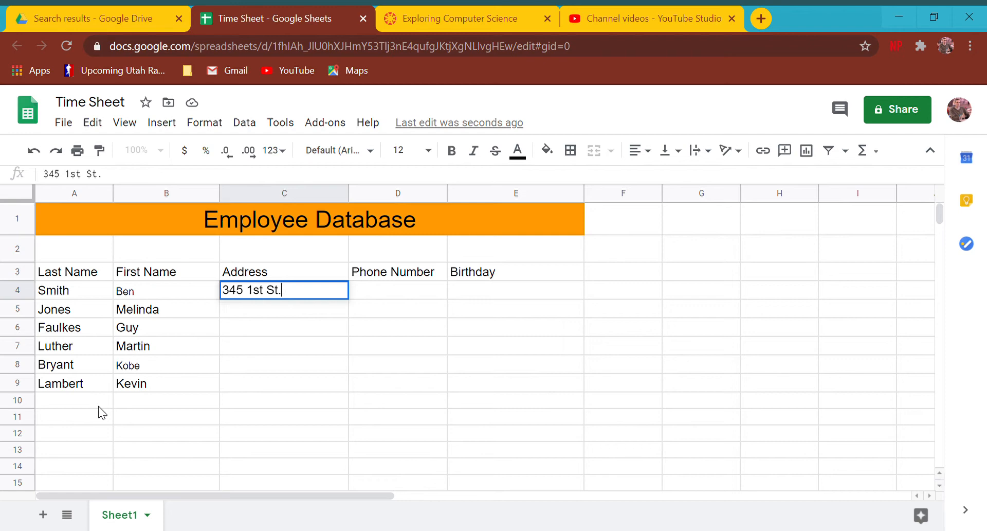
Enter the first street address in C4 and fill the address series down to row 9.
key(Return)
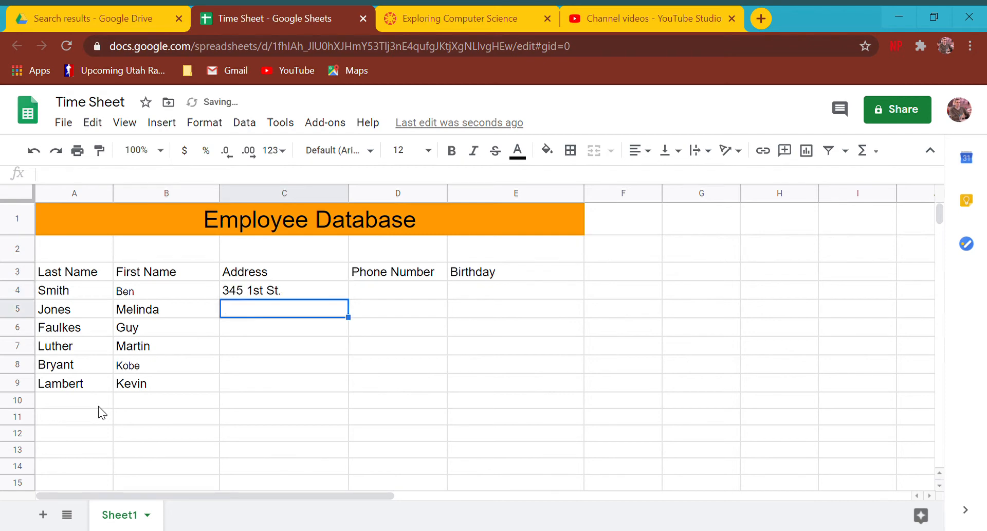
click(311, 293)
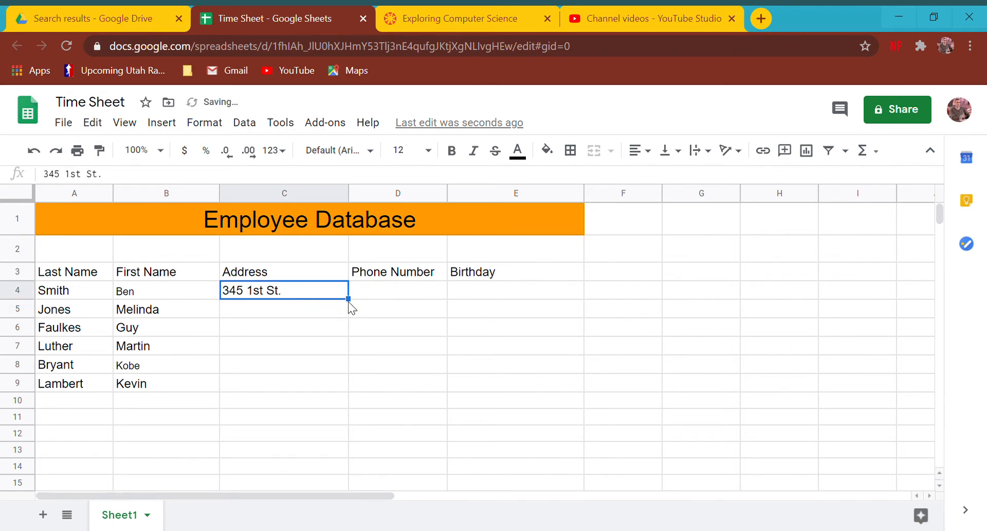
drag(348, 299, 342, 385)
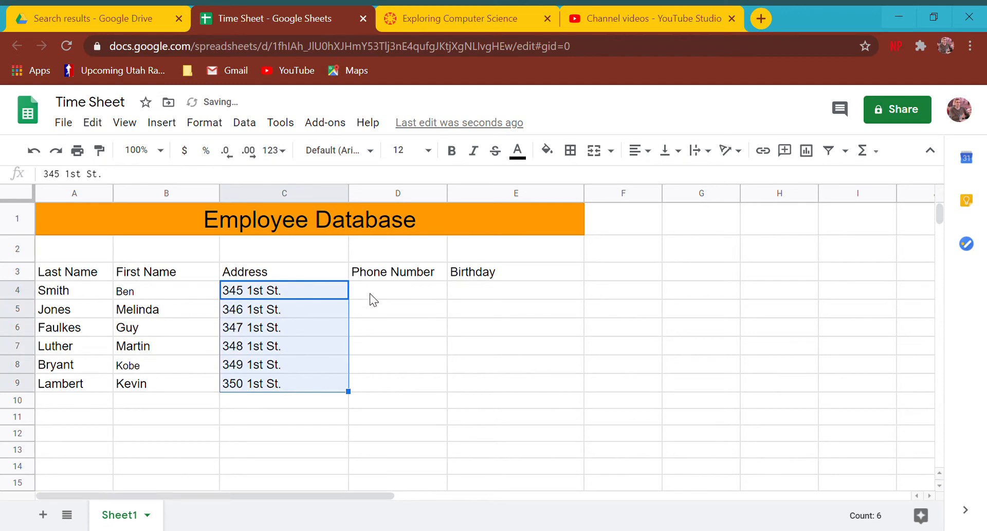
Enter the first phone number in D4, fill the series down, and delete the extra row-10 number.
click(354, 296)
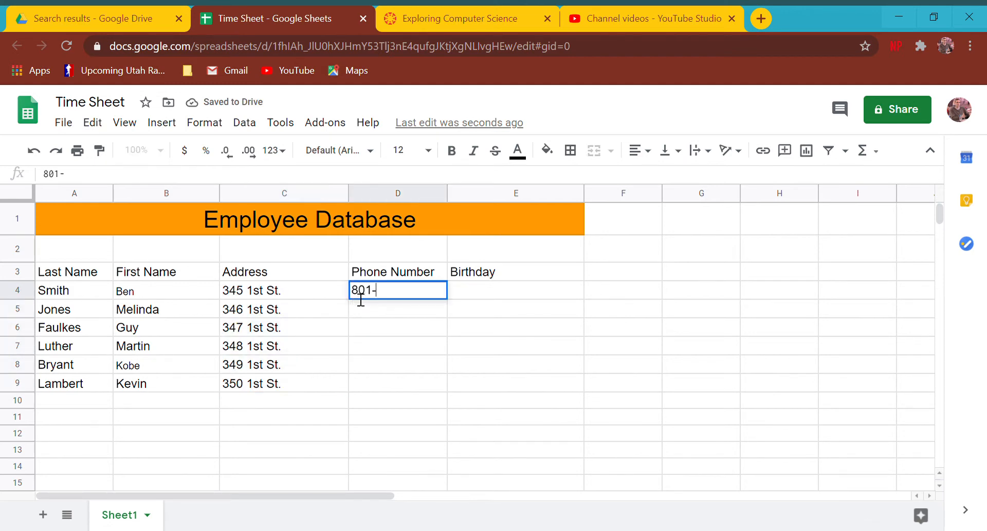
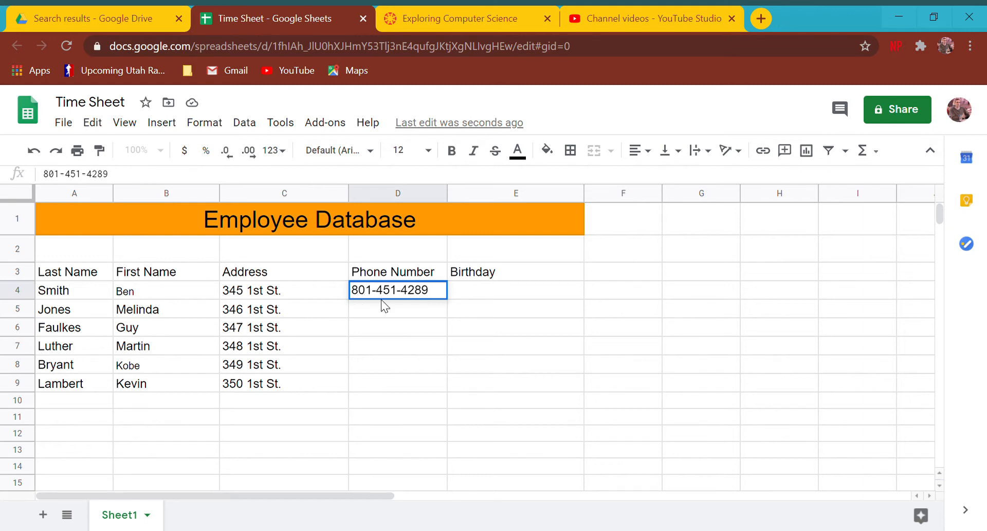
click(395, 293)
click(382, 311)
click(404, 292)
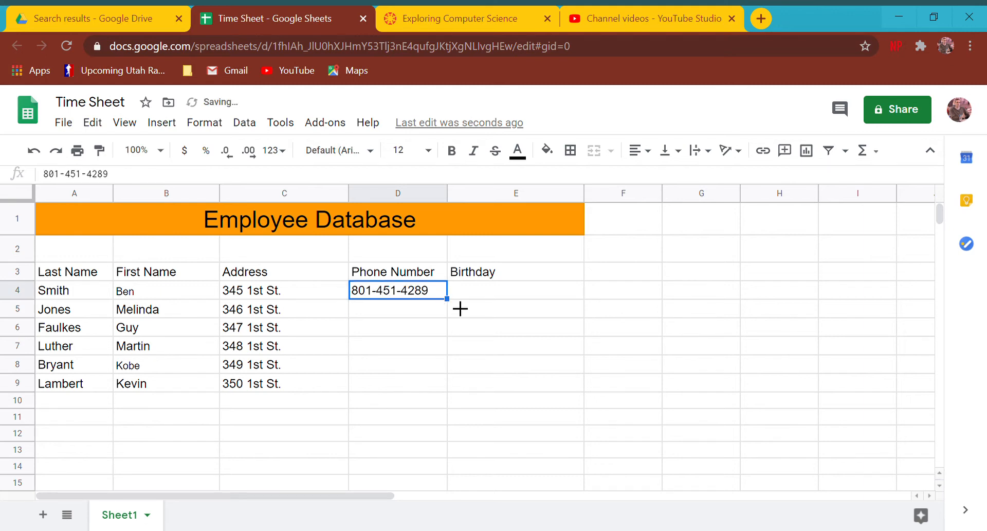
drag(460, 309, 449, 401)
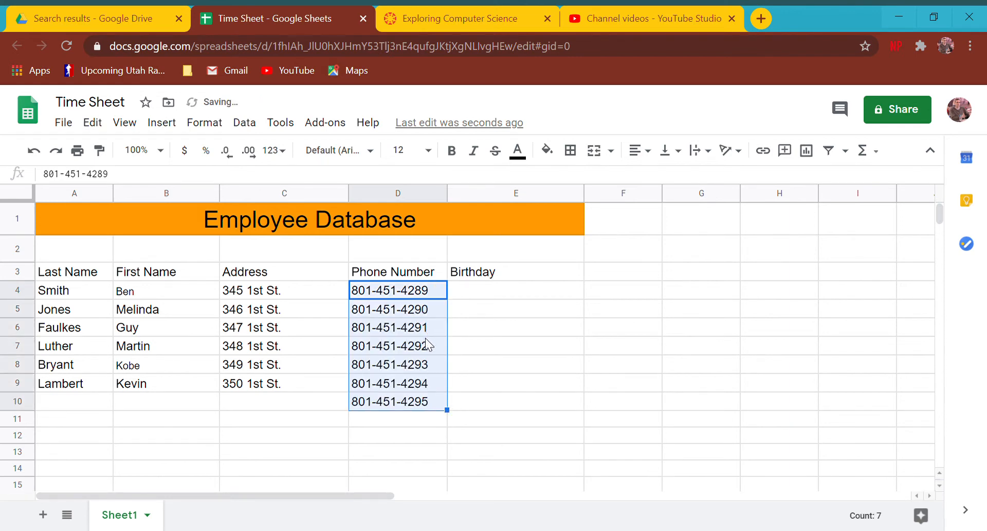
click(408, 407)
key(Delete)
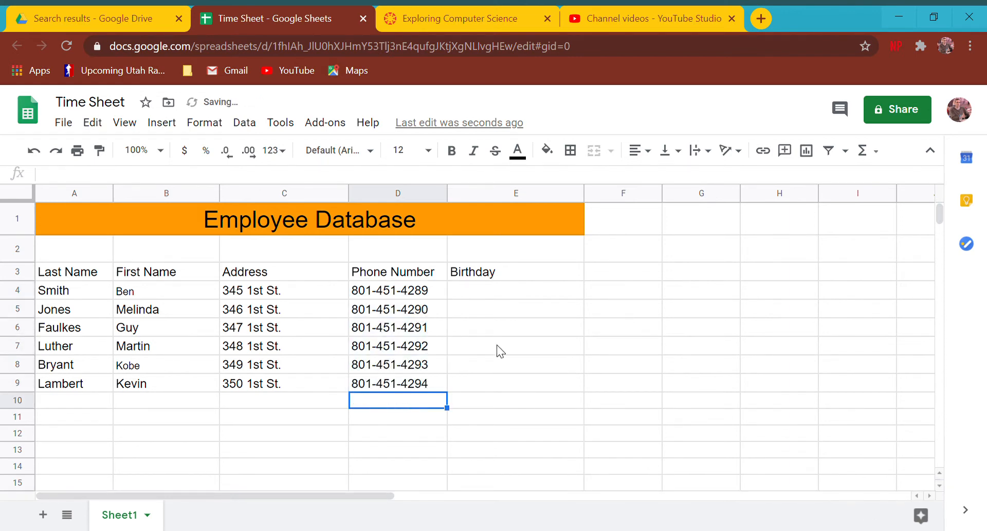
click(505, 295)
Enter August 21, 2003 in E4 and fill the birthdays down to August 26 in E9.
text(August)
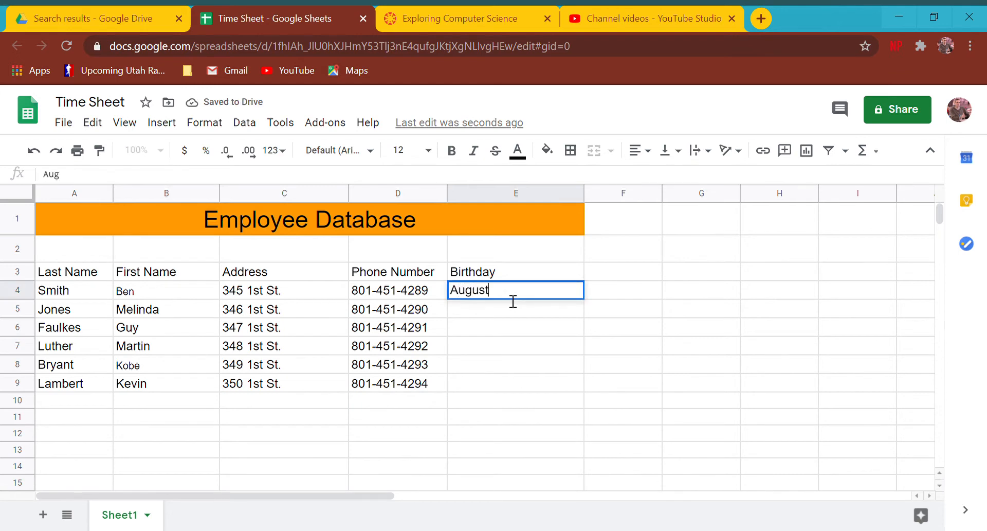
text( 21, 2003)
click(515, 334)
click(495, 297)
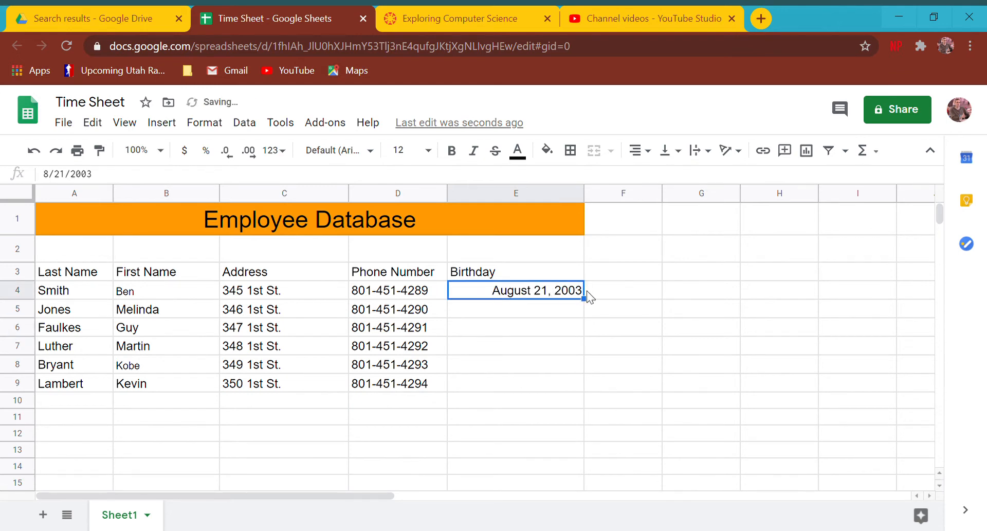
drag(585, 298, 571, 388)
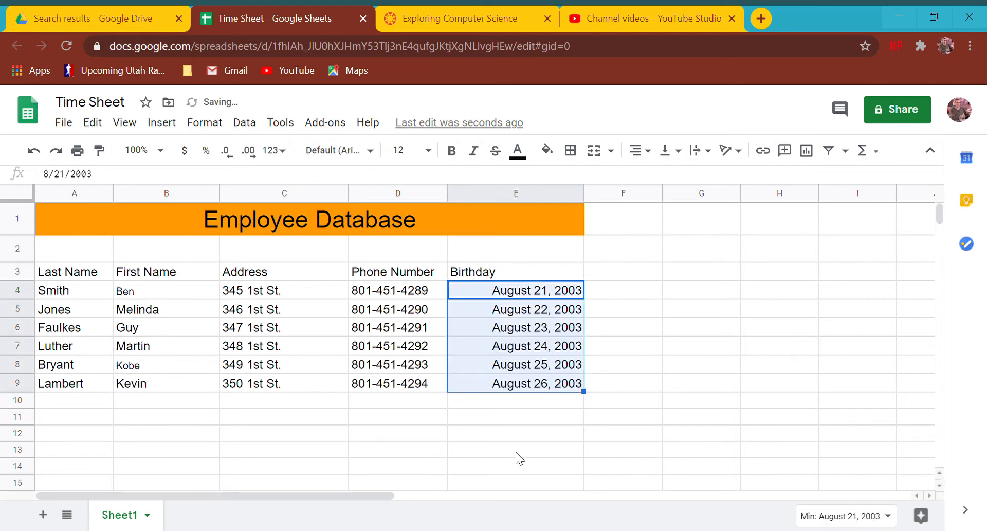
click(497, 404)
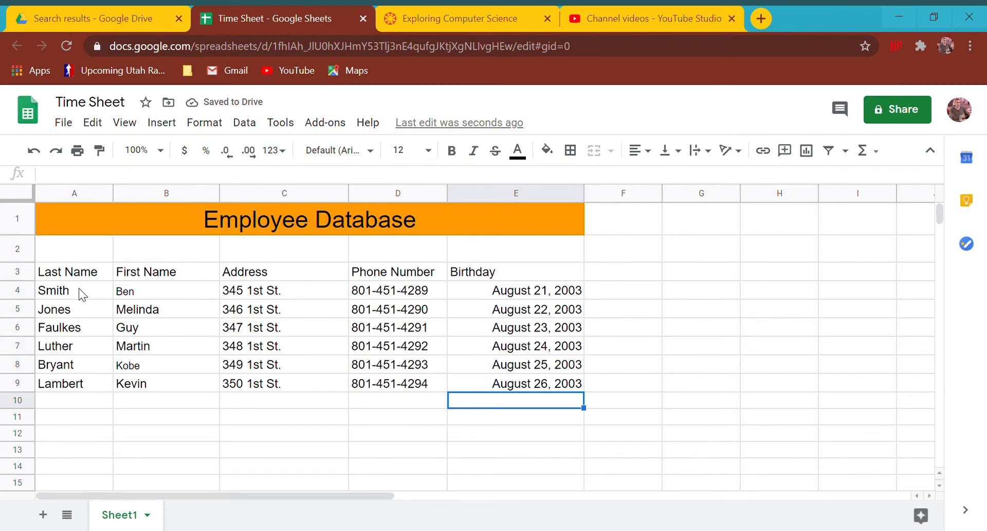
Shade the header row A3:E3 light grey.
drag(82, 273, 522, 278)
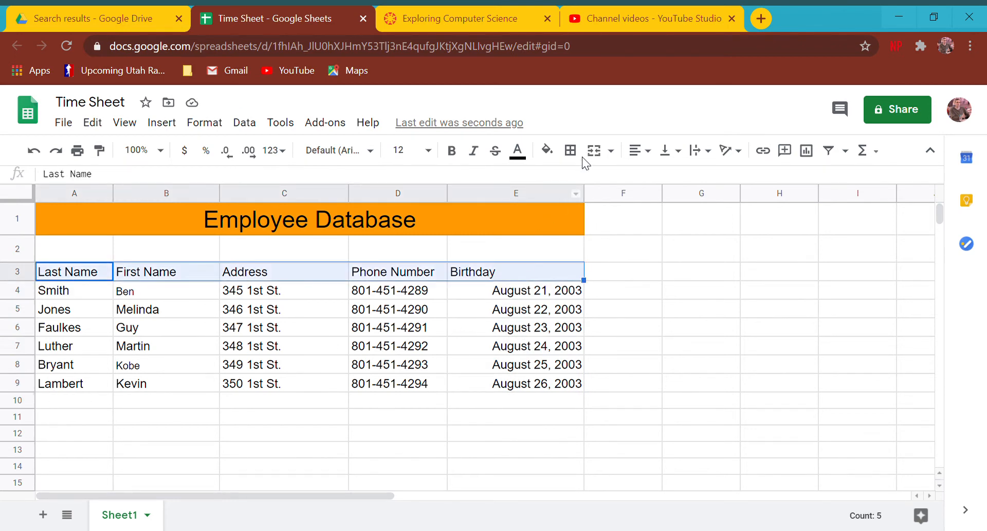
click(570, 150)
click(546, 150)
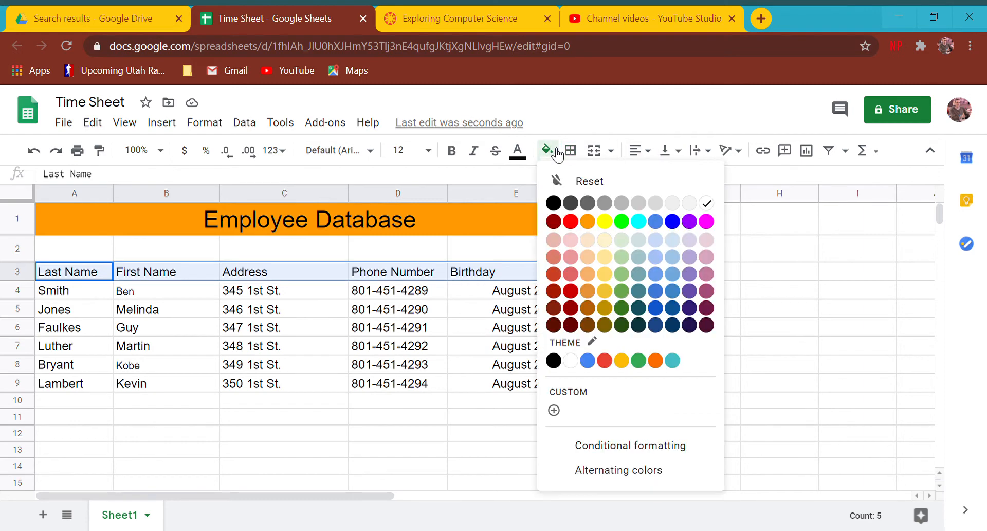
click(685, 203)
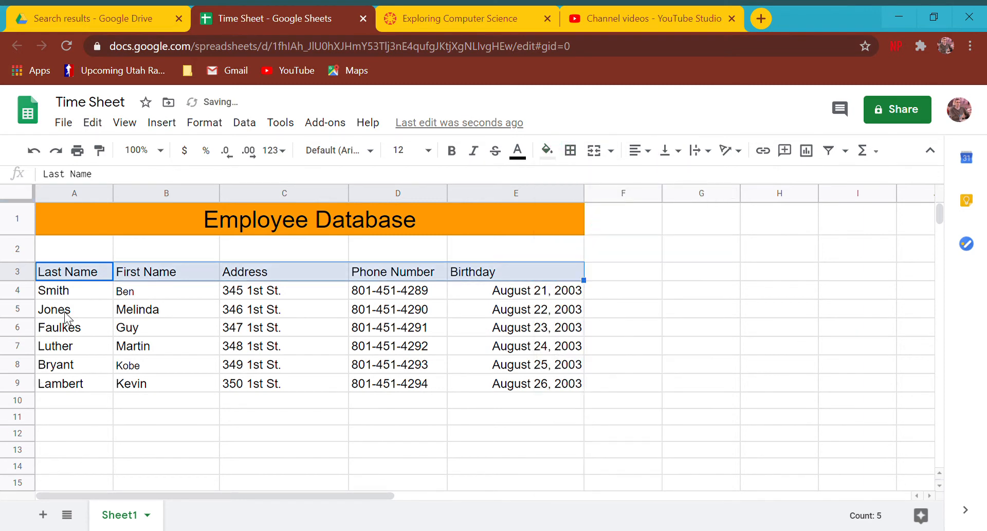
Select the first employee row, A4 across to E4.
drag(69, 291, 84, 391)
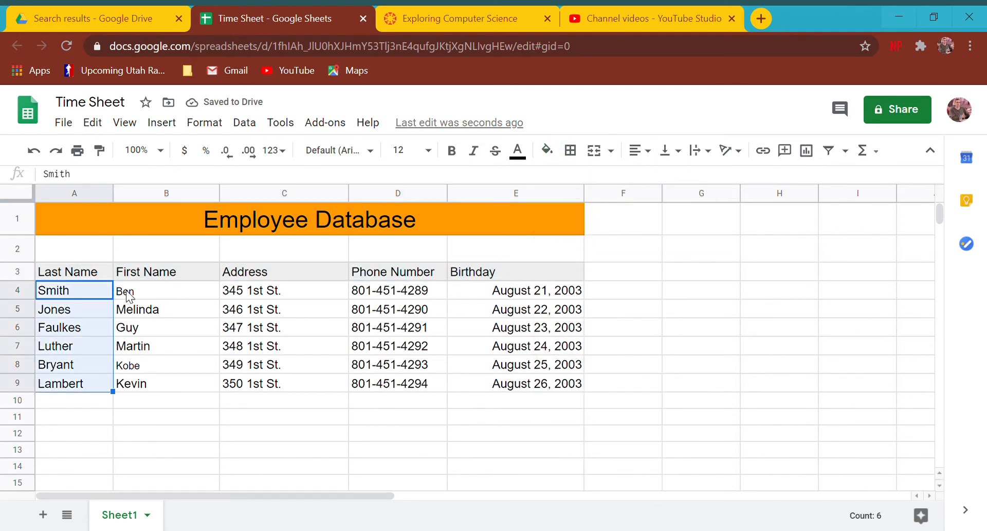
click(75, 288)
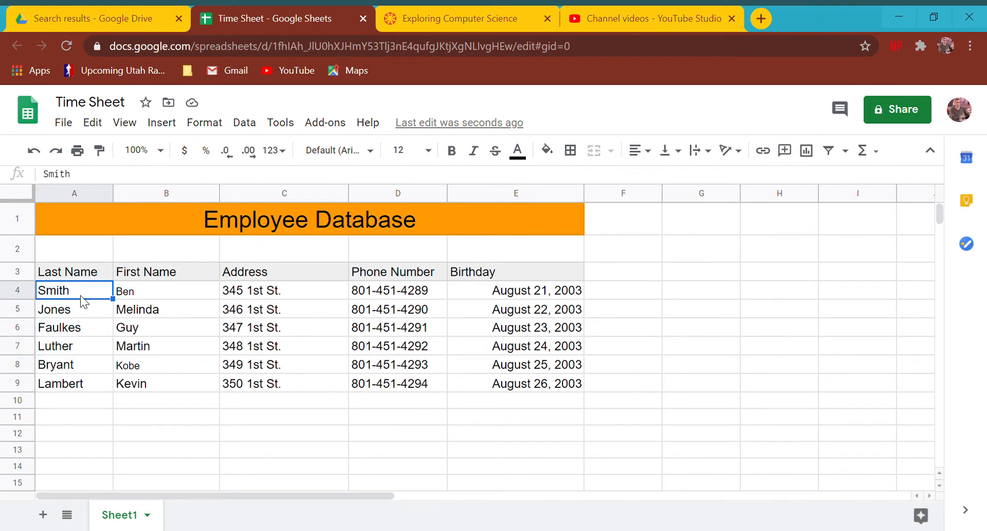
key(shift+Right)
key(shift+Right)
key(shift+Right)
key(shift+Right)
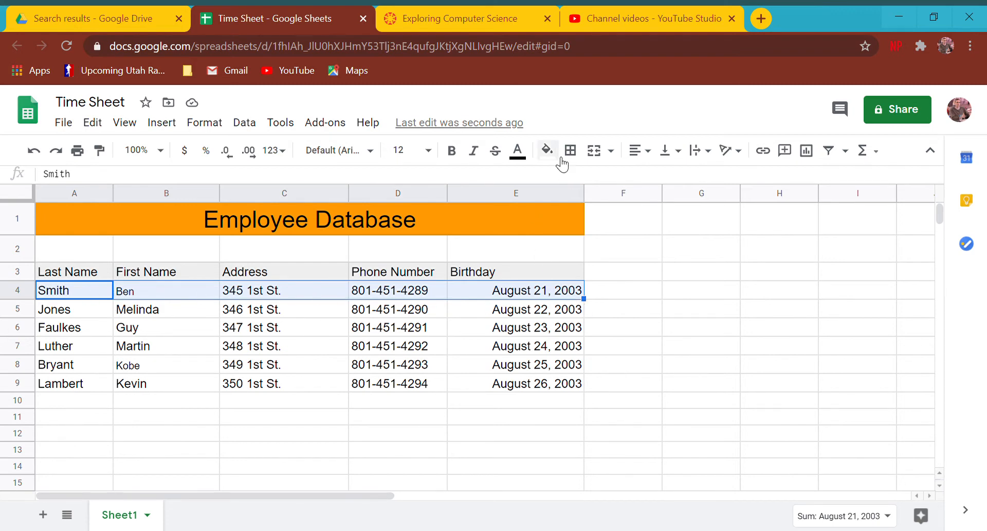
Fill rows 4, 5 and 6 yellow, bright red and light green respectively.
click(547, 149)
click(605, 221)
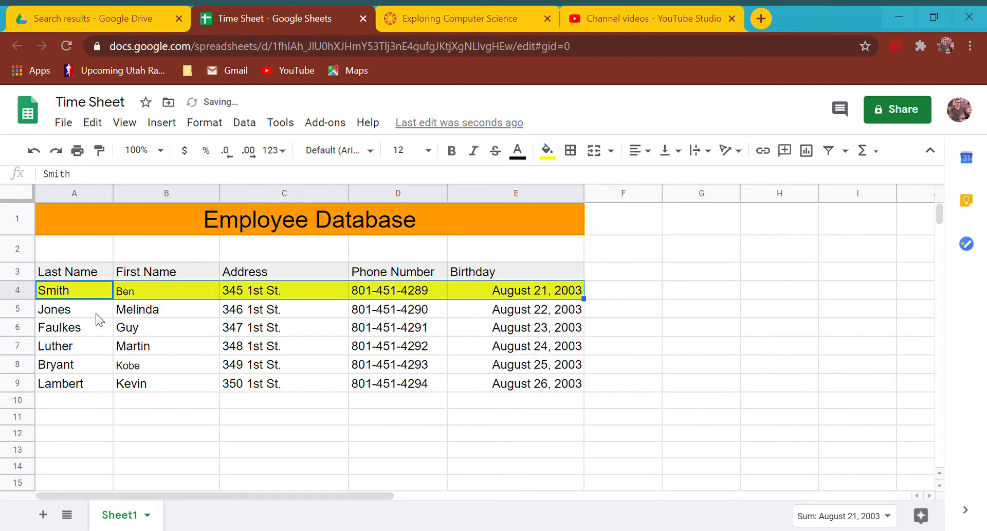
drag(100, 315, 561, 309)
click(547, 150)
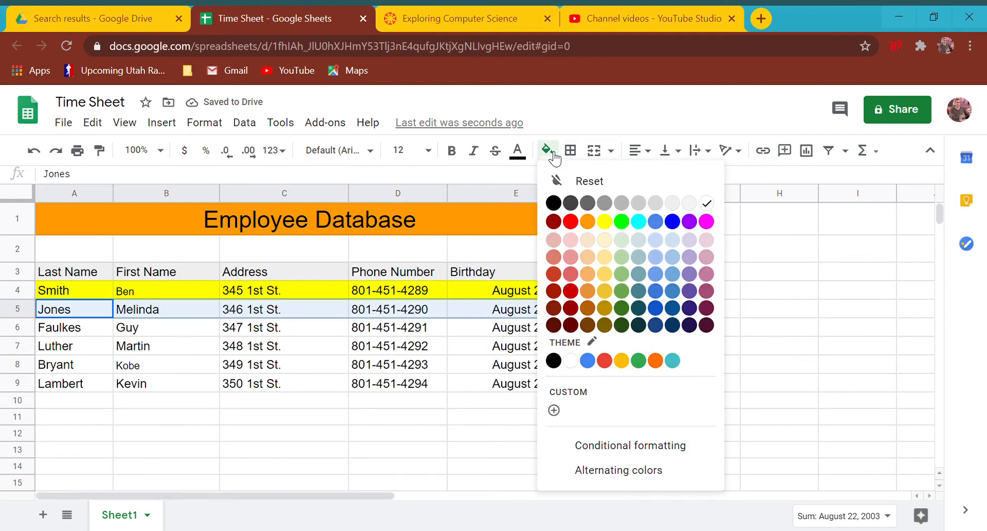
click(575, 277)
drag(41, 327, 514, 328)
click(547, 150)
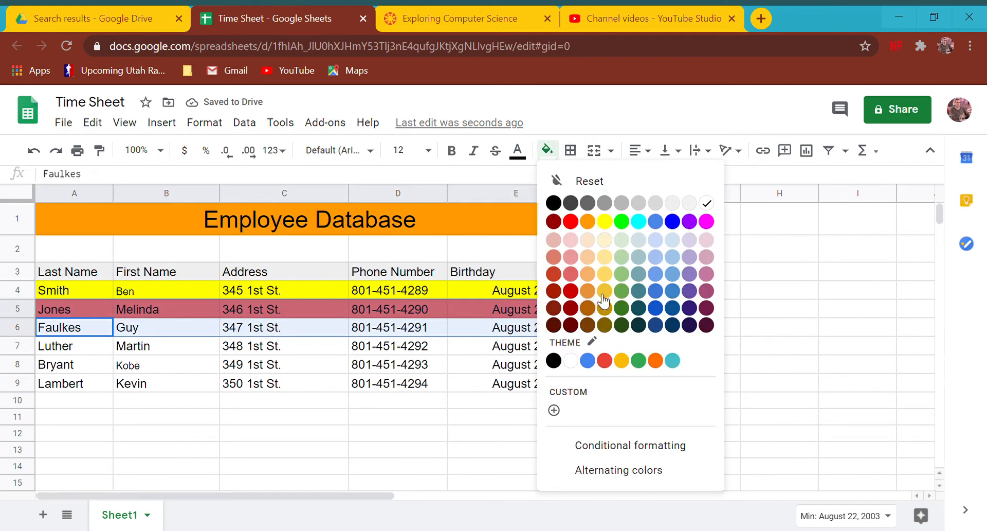
click(621, 276)
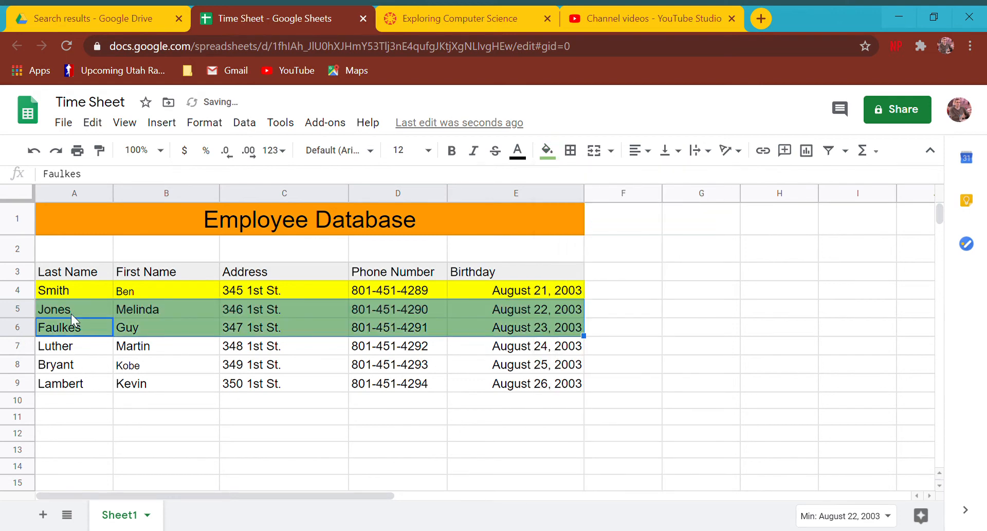
drag(71, 314, 504, 313)
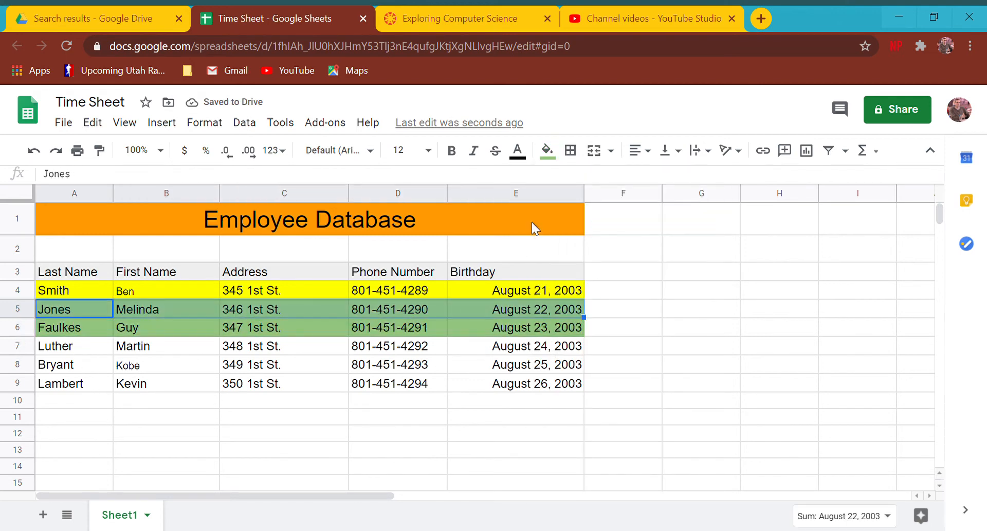
click(547, 150)
click(571, 223)
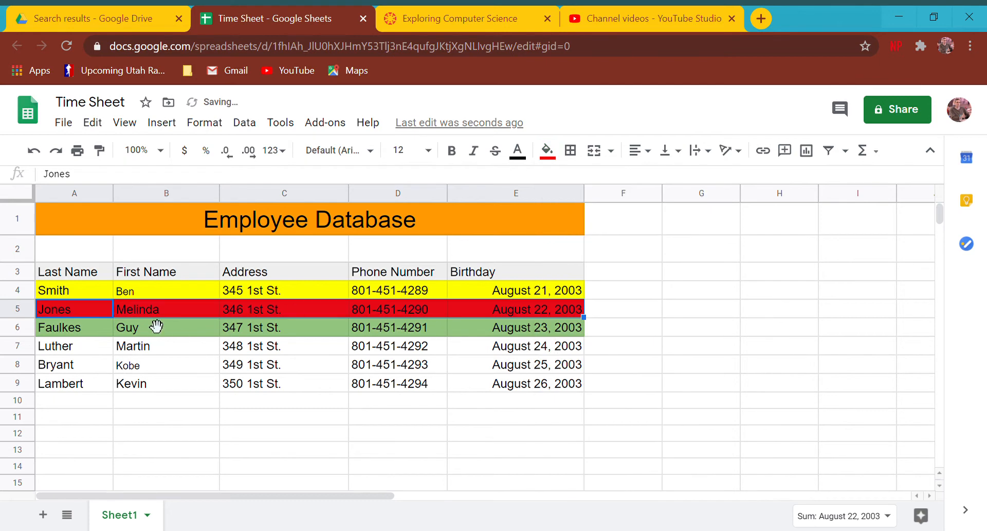
Fill rows 7, 8 and 9 light cornflower blue, blue and light magenta respectively.
drag(77, 345, 527, 350)
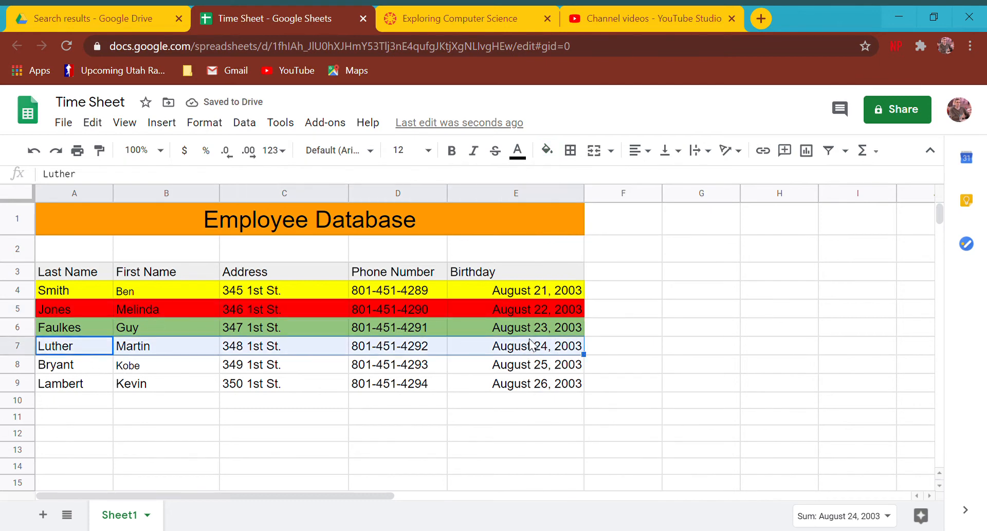
click(553, 153)
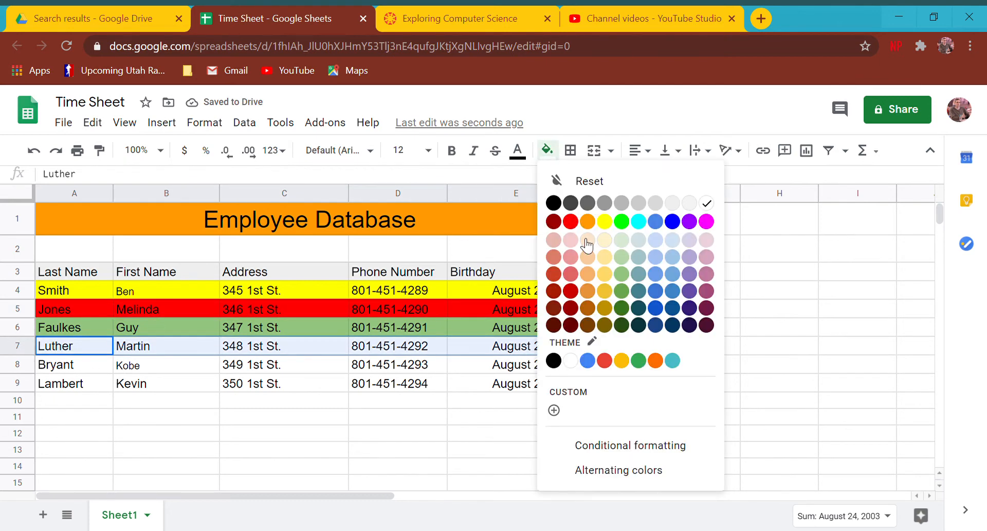
click(656, 257)
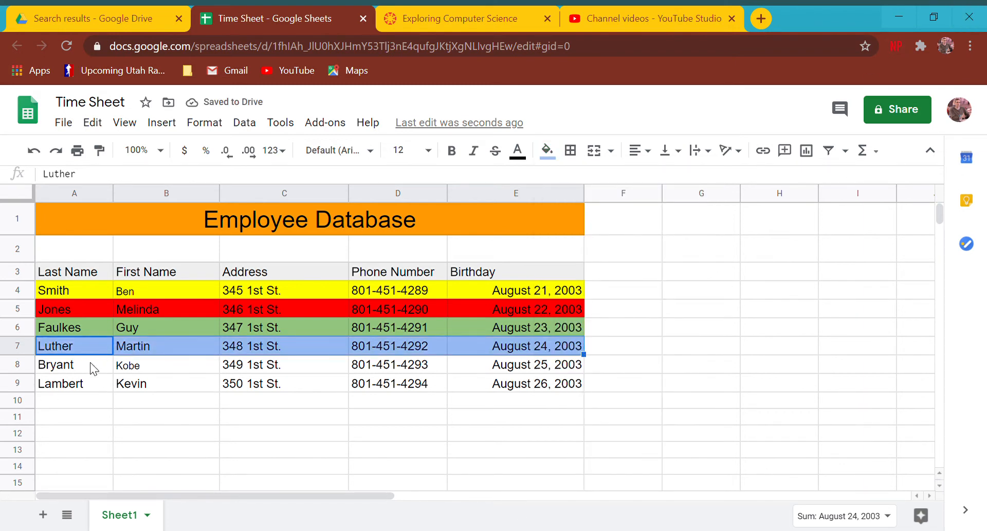
drag(91, 362, 552, 366)
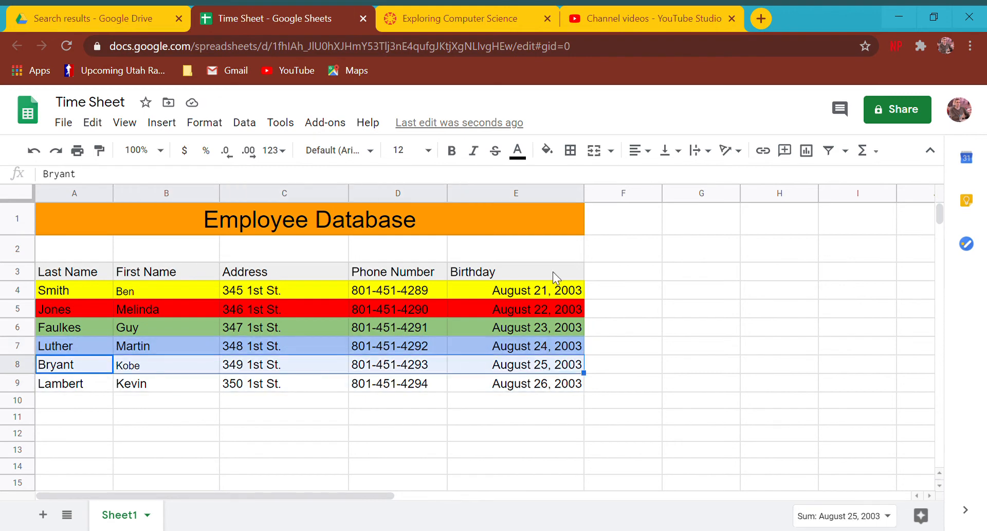
click(570, 151)
click(547, 150)
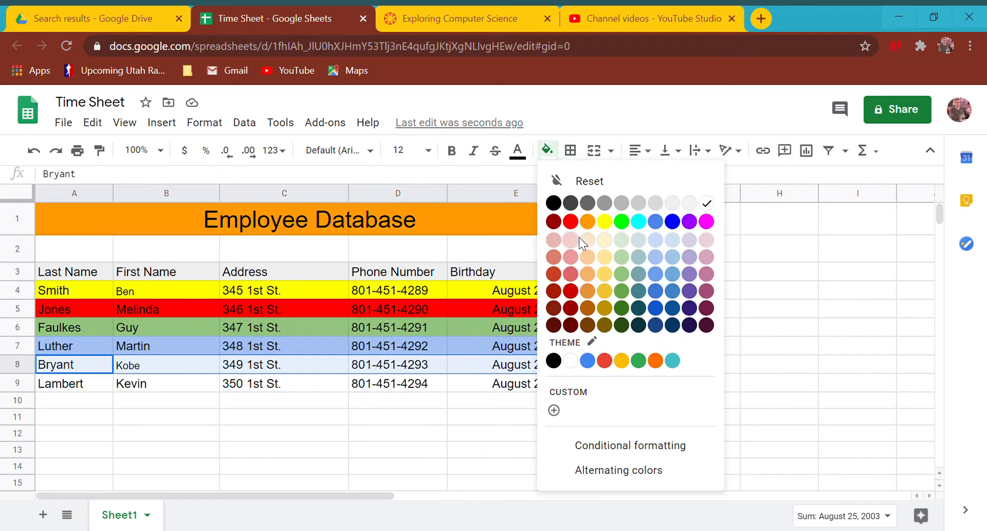
click(656, 291)
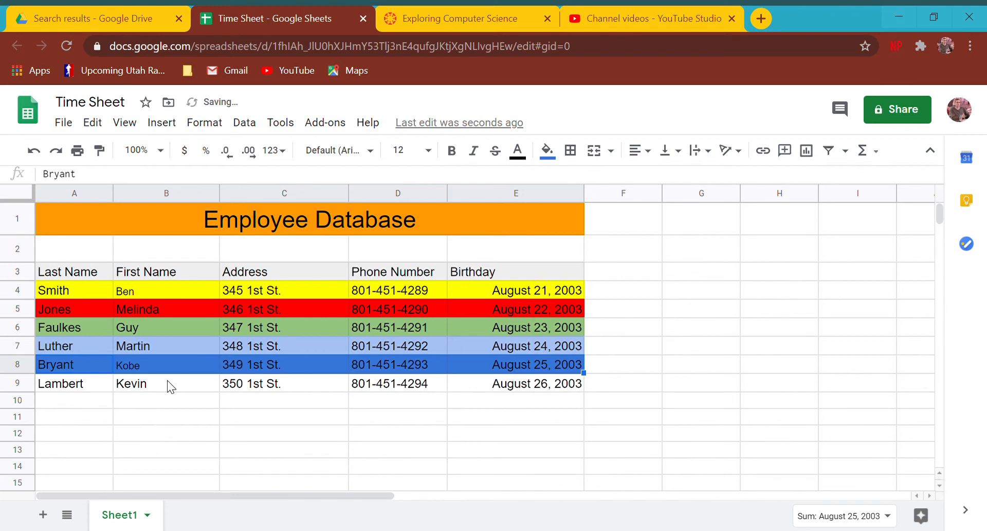
drag(65, 385, 514, 385)
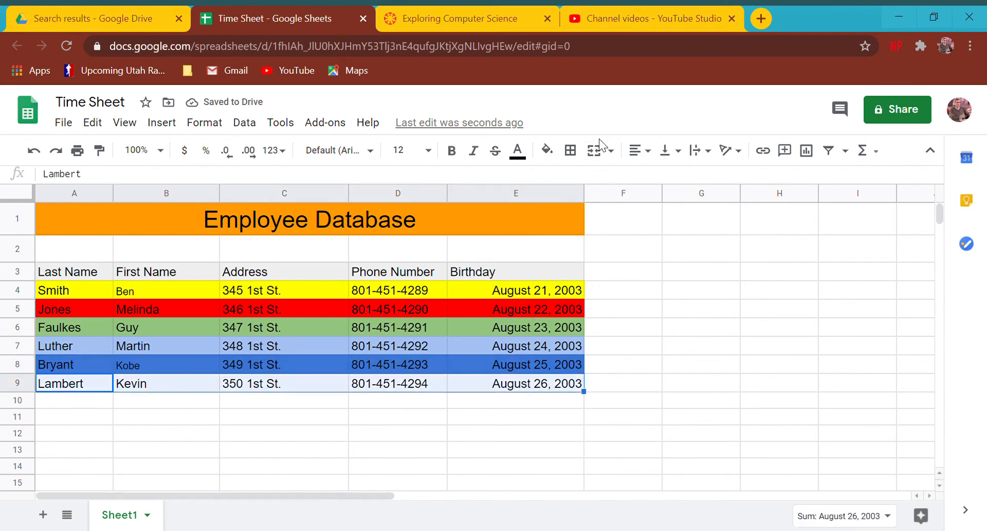
click(548, 151)
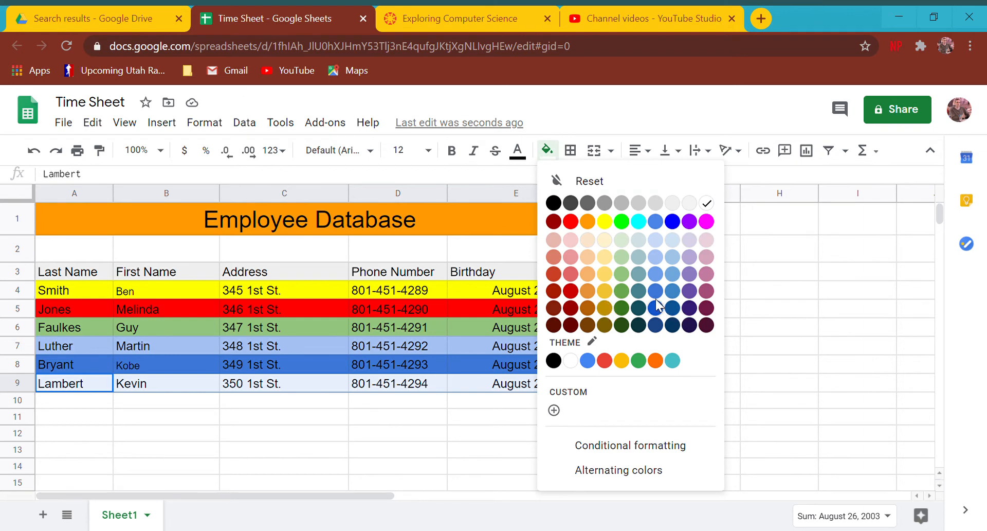
click(704, 272)
click(385, 404)
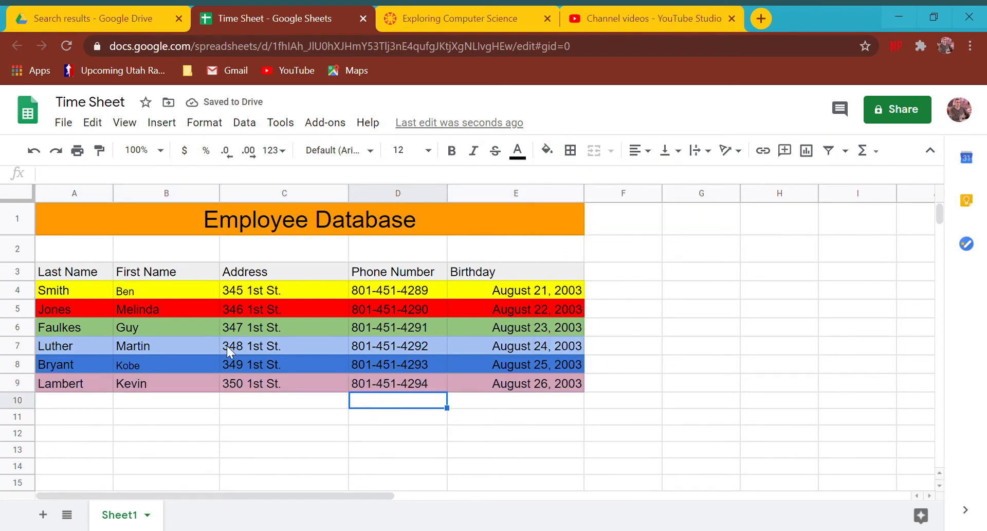
click(135, 327)
click(93, 432)
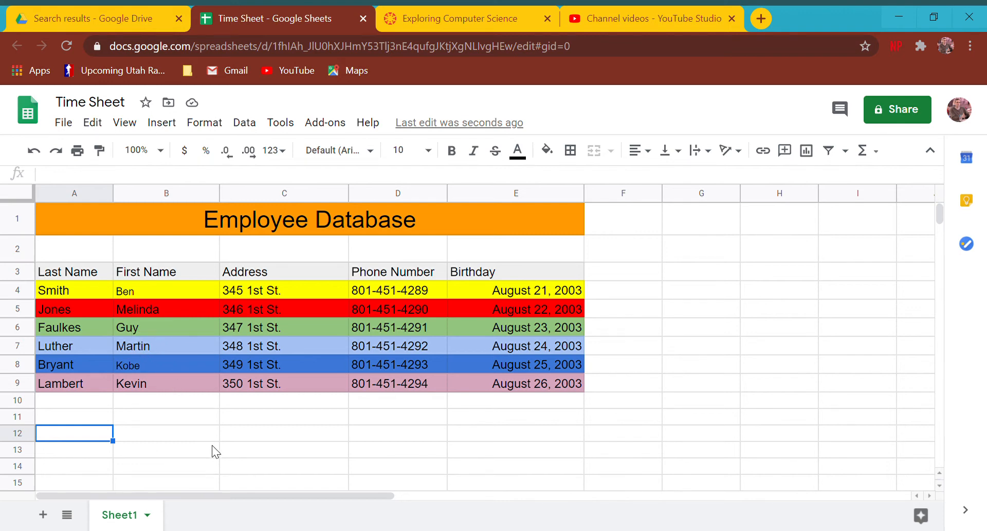
click(87, 289)
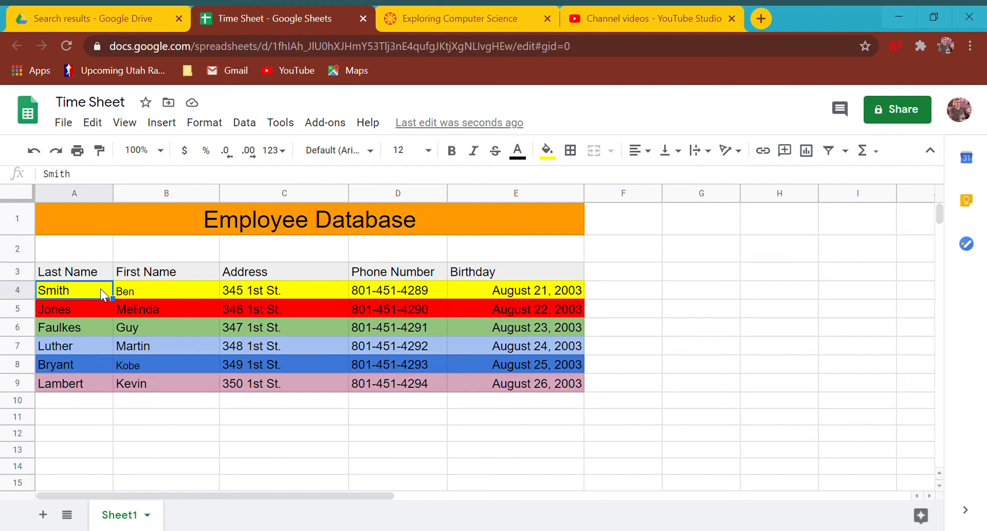
drag(101, 288, 502, 389)
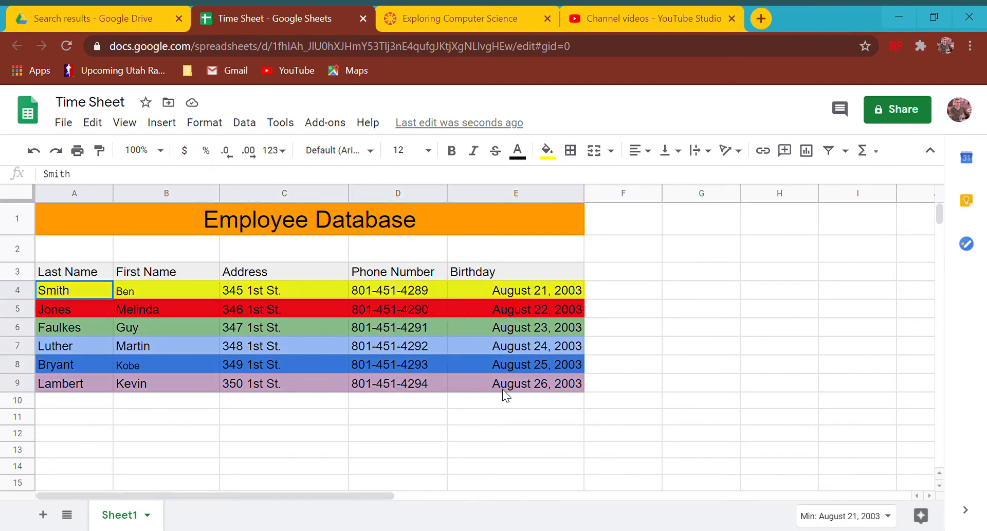
Sort the range A4:E9 by last name in column A, A to Z.
click(92, 404)
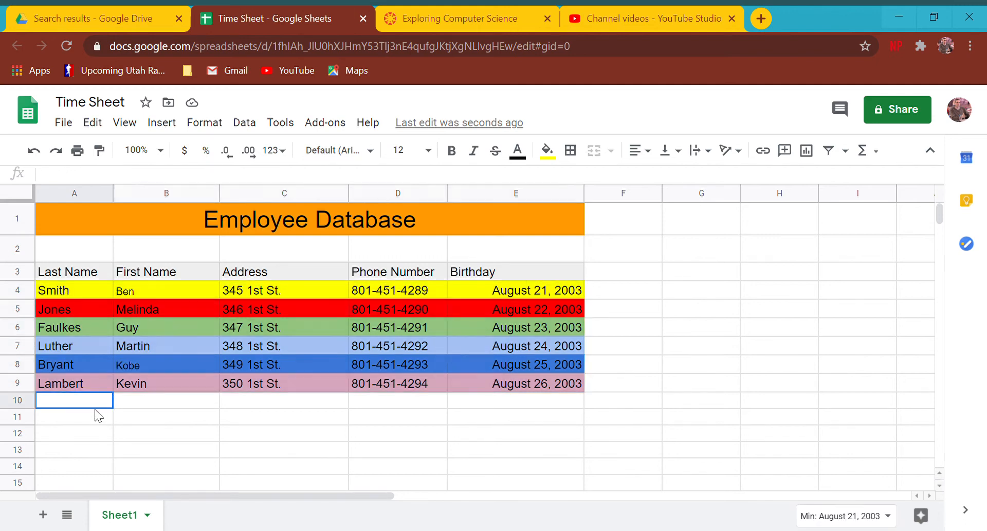
drag(60, 289, 536, 394)
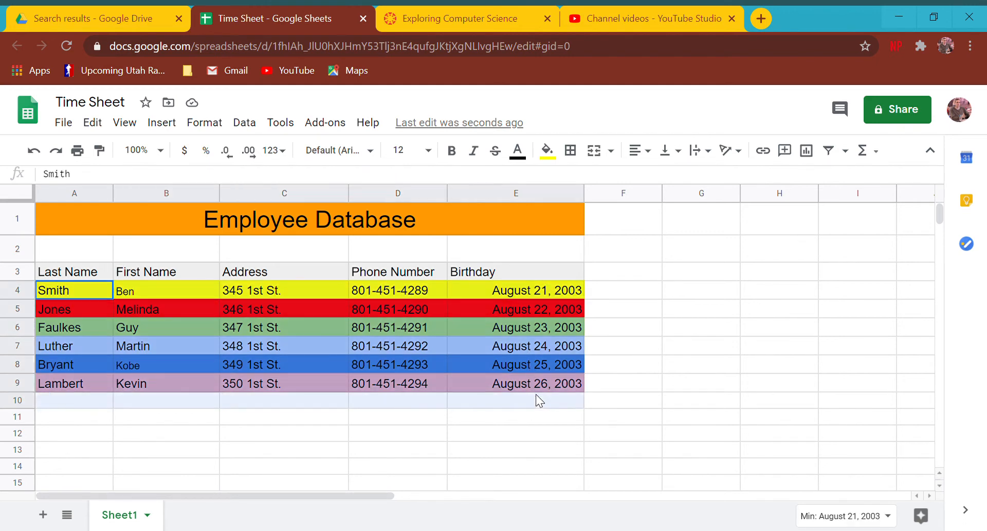
click(82, 293)
shift+click(472, 383)
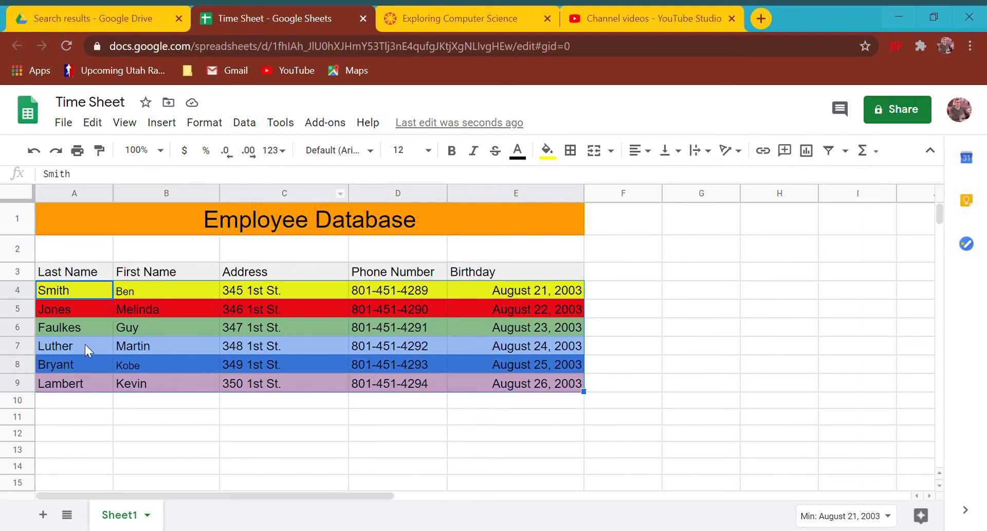
click(59, 294)
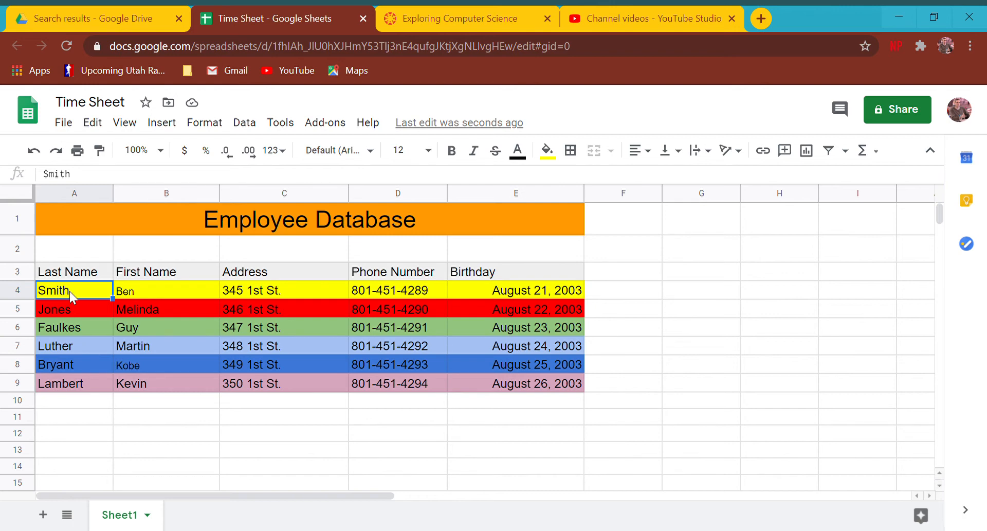
drag(69, 291, 83, 392)
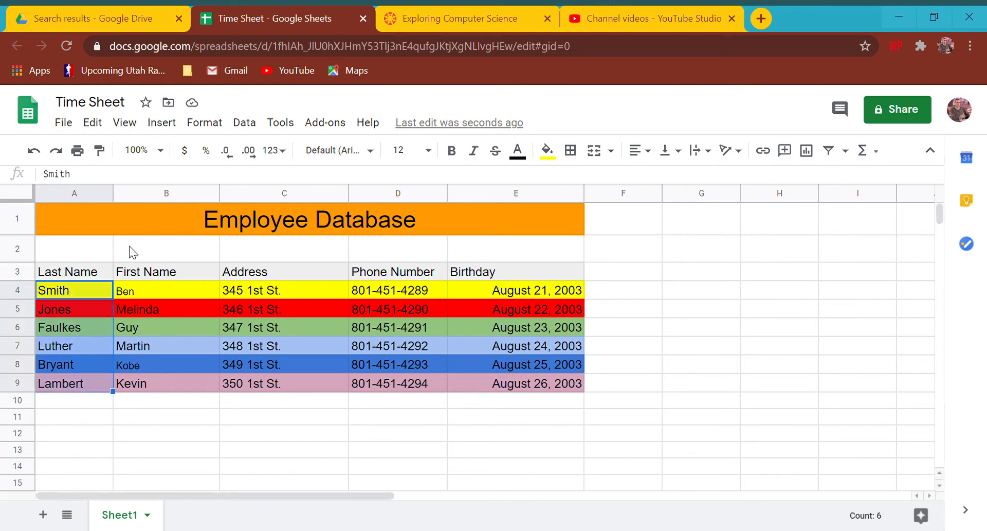
click(100, 290)
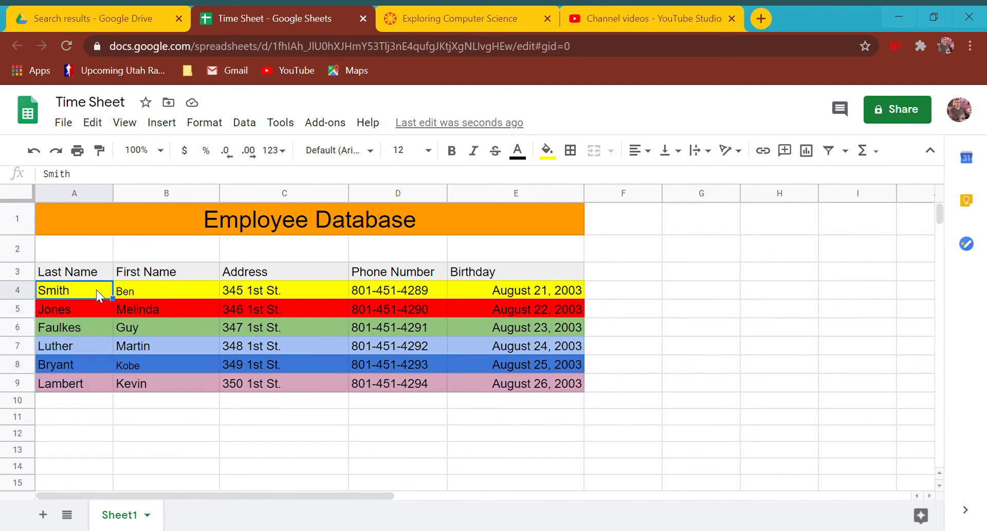
shift+click(562, 382)
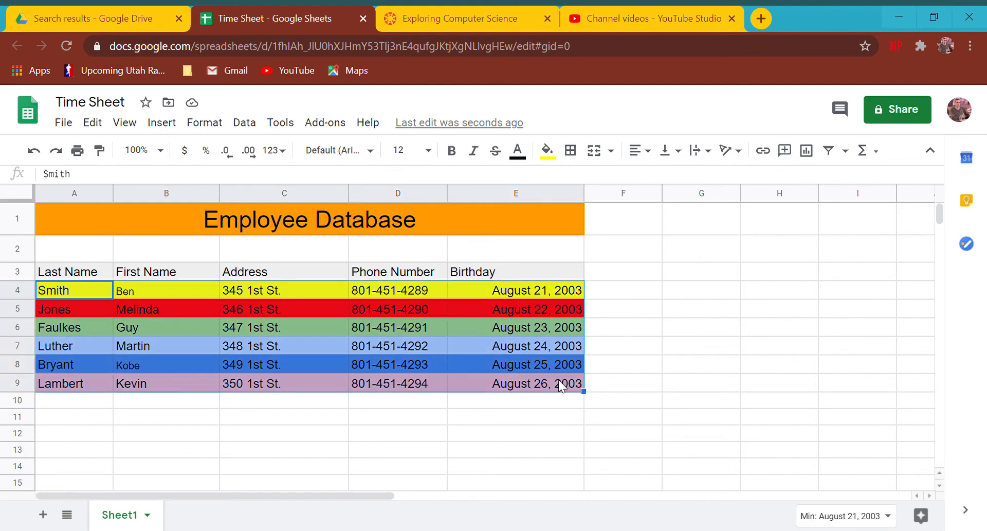
click(252, 127)
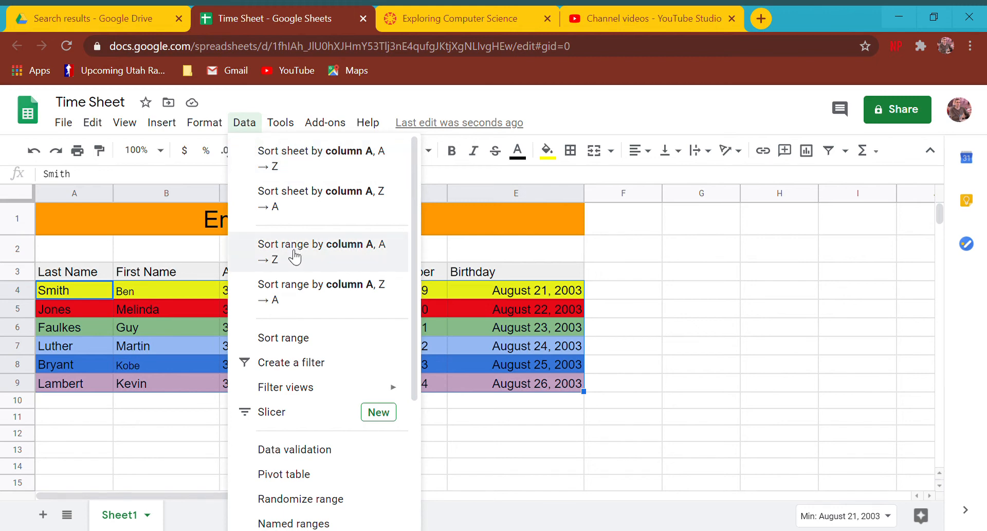
click(329, 259)
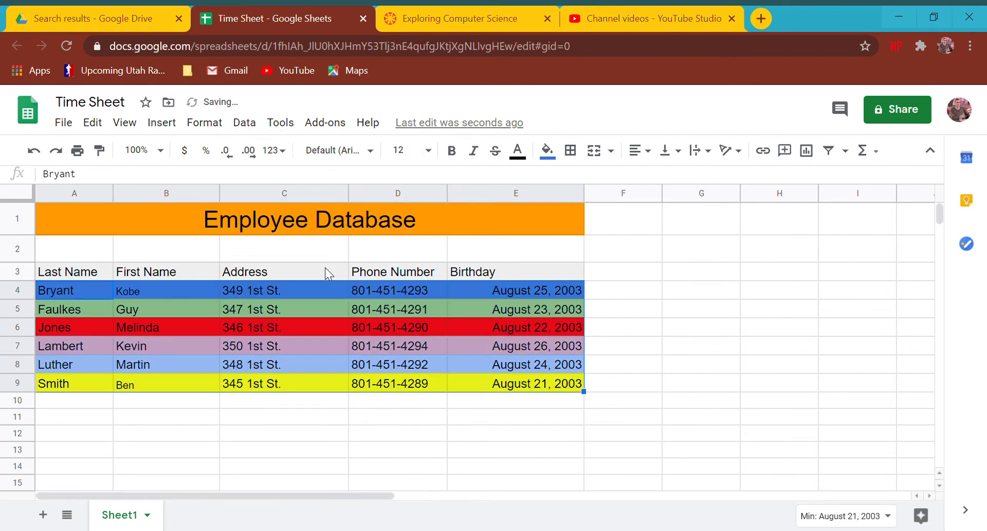
click(126, 292)
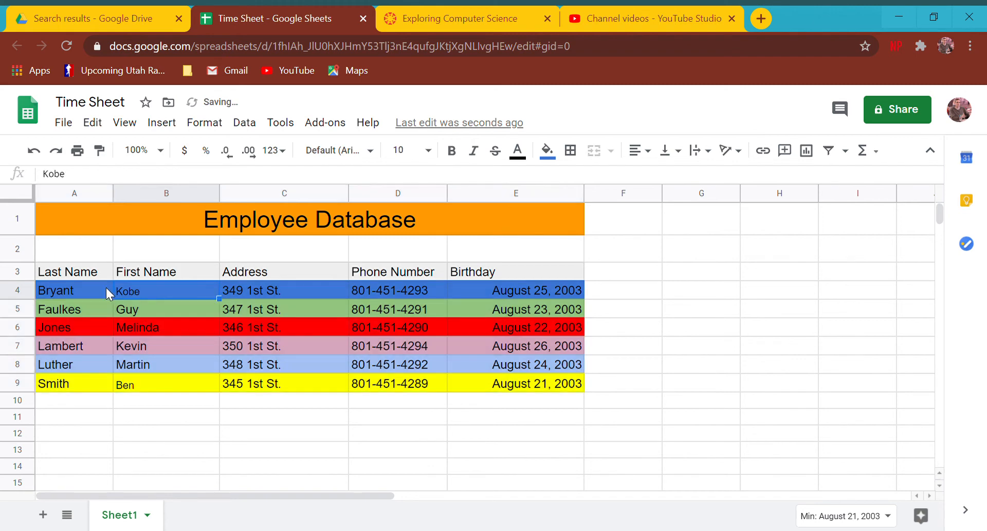
click(83, 294)
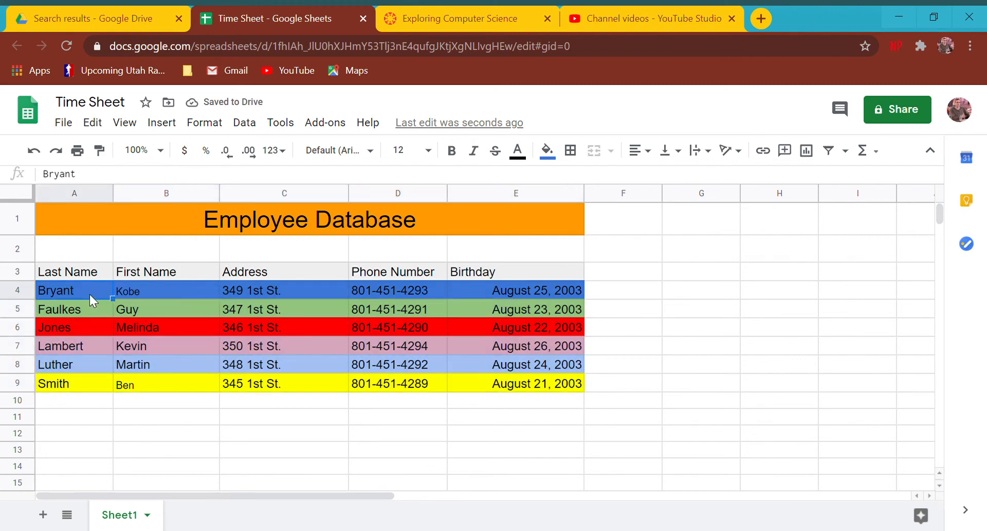
click(134, 310)
click(88, 310)
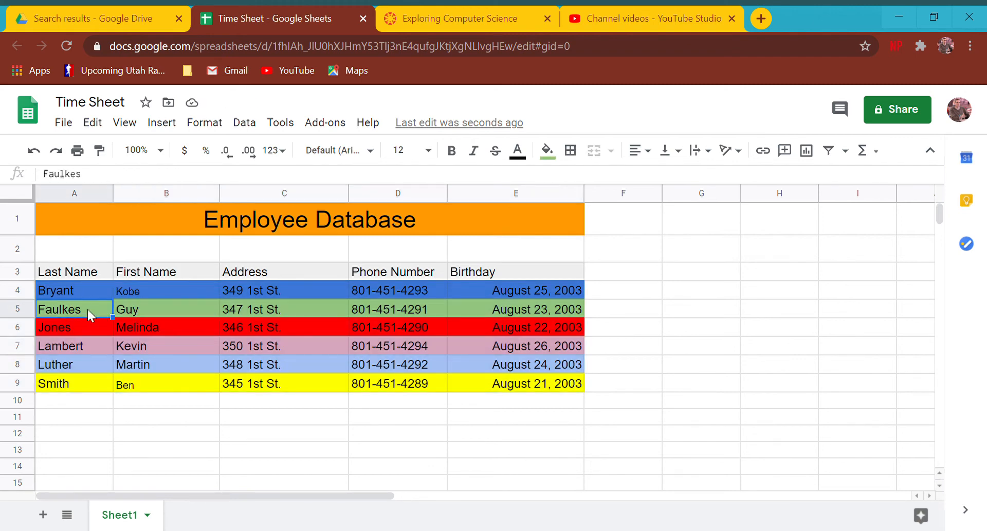
click(130, 315)
click(92, 327)
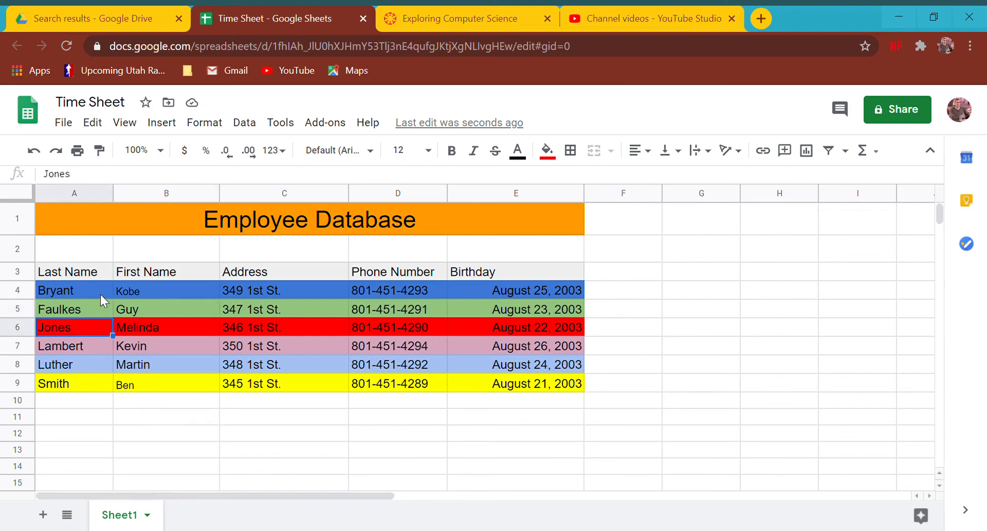
drag(98, 292, 491, 385)
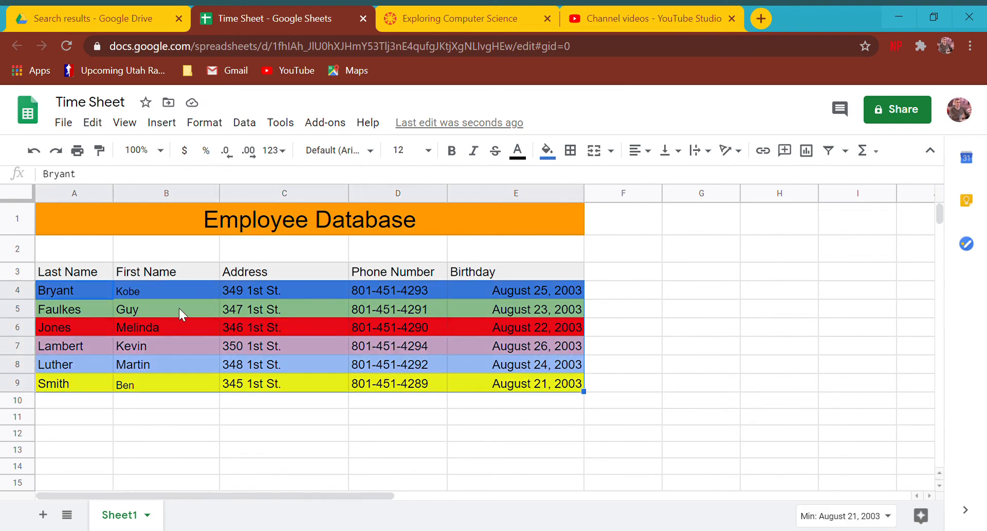
drag(53, 288, 72, 386)
click(245, 122)
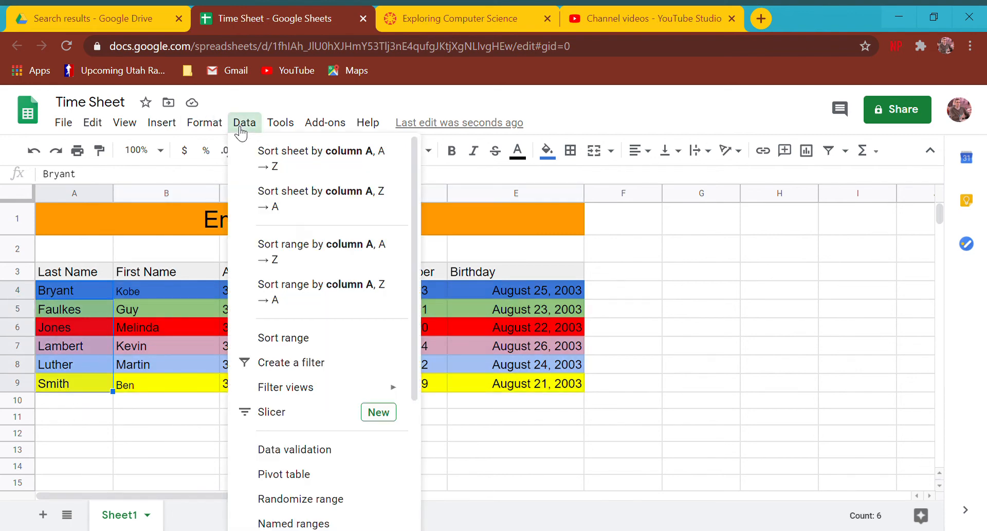
click(332, 260)
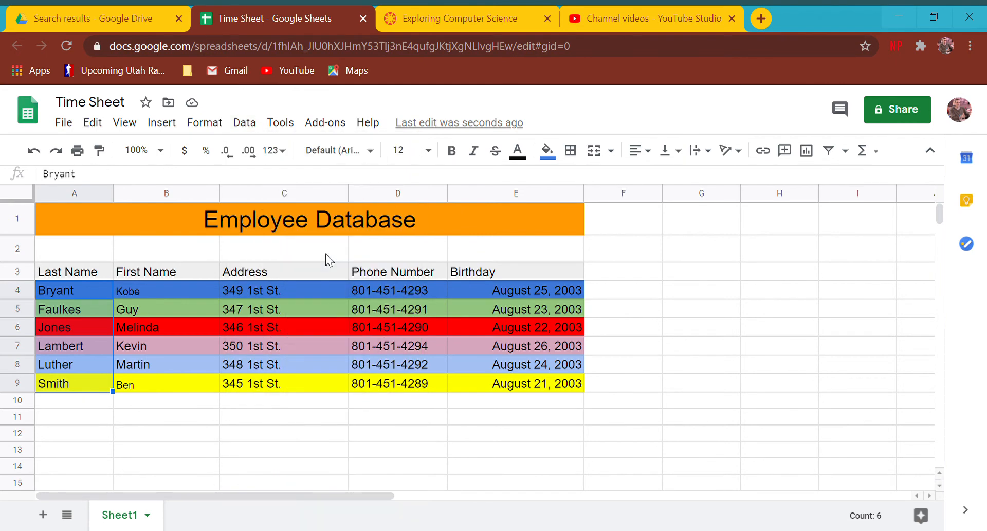
click(245, 124)
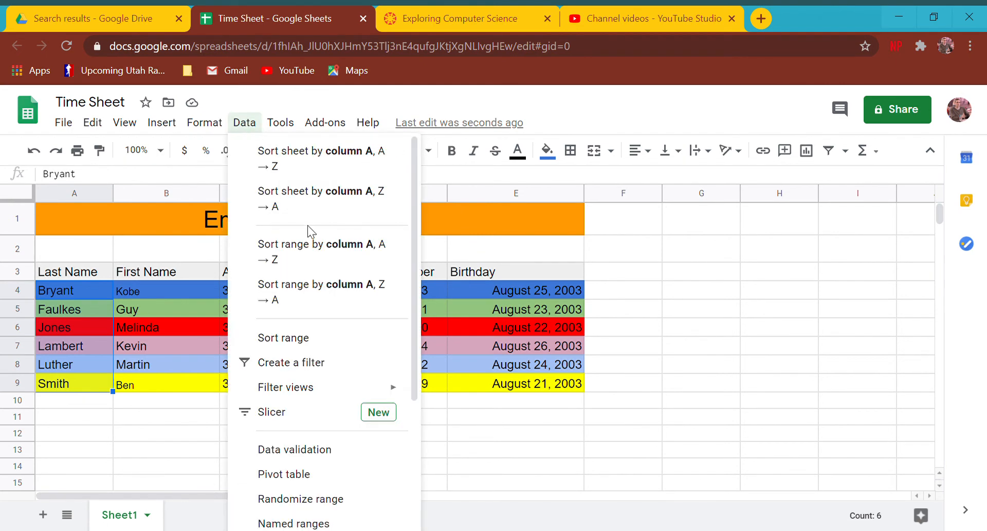
click(343, 349)
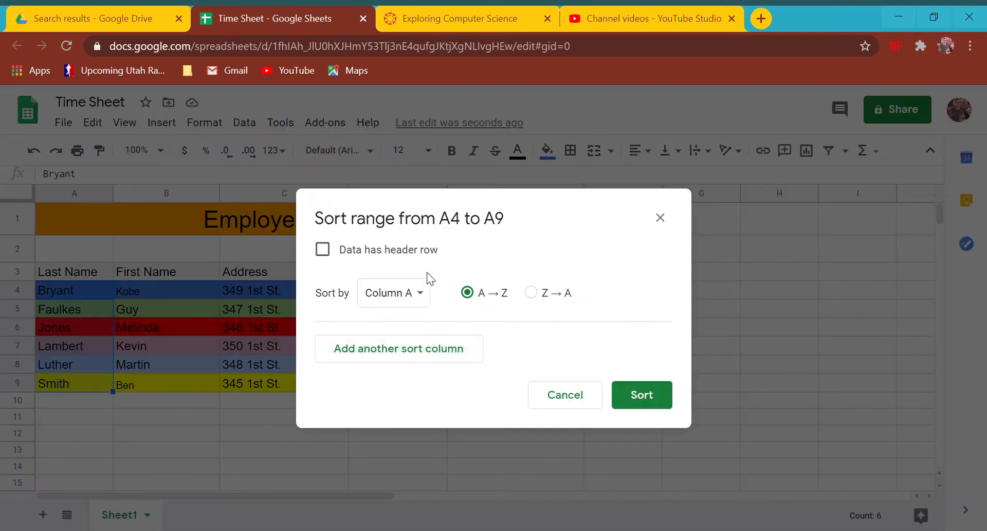
click(621, 401)
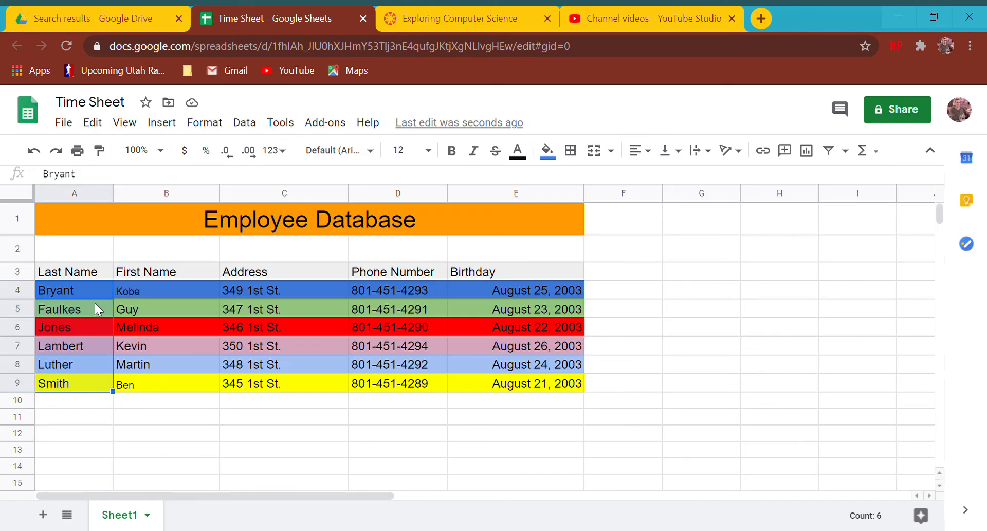
click(245, 124)
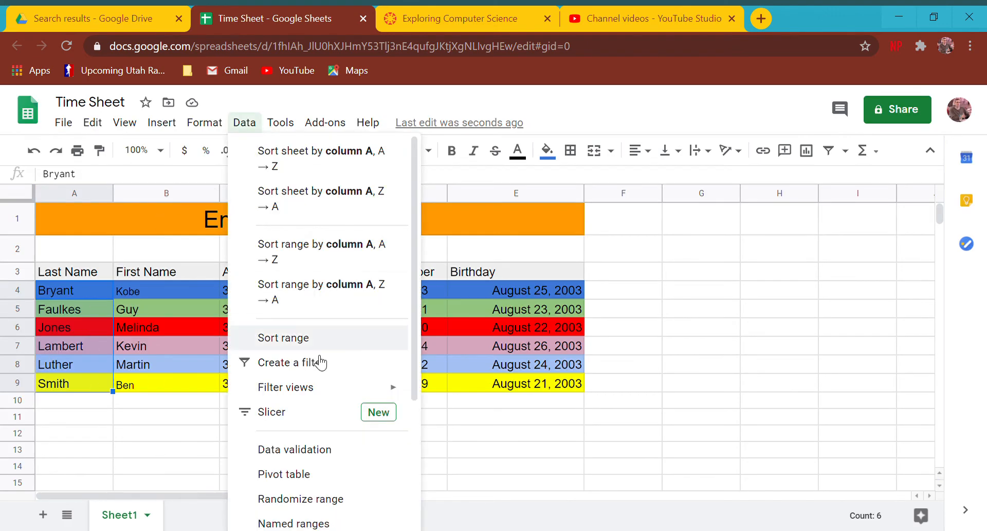
click(309, 332)
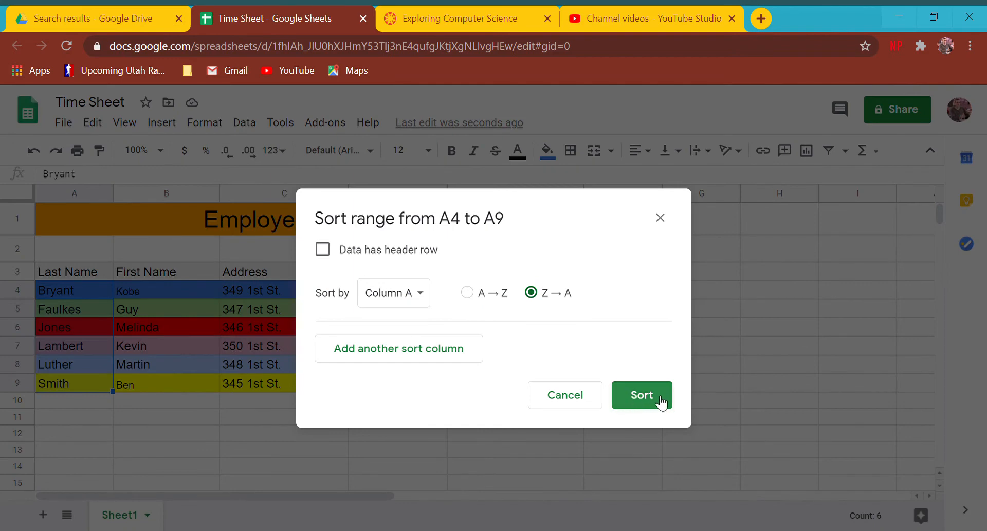
click(642, 394)
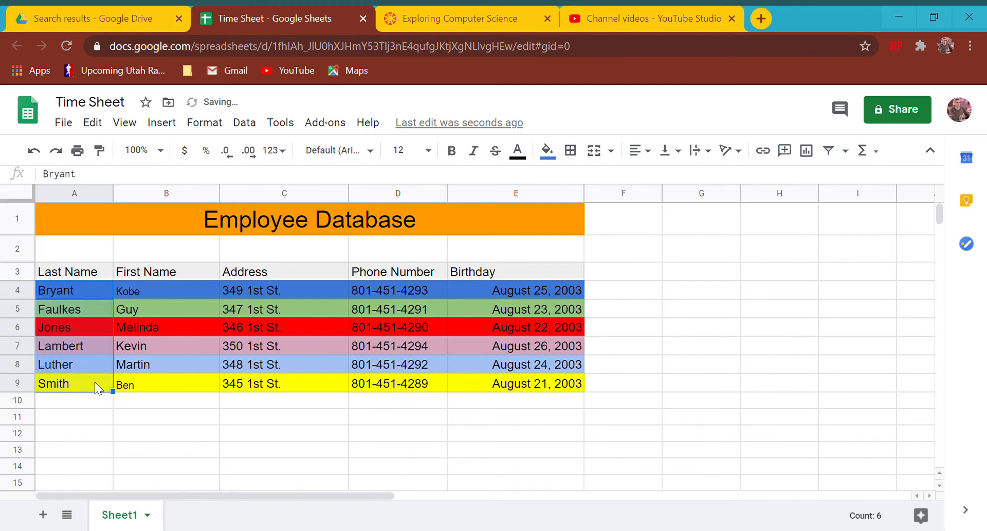
Sort A4:E9 by the Birthday column E, A to Z, earliest date first.
click(53, 284)
drag(54, 283, 502, 387)
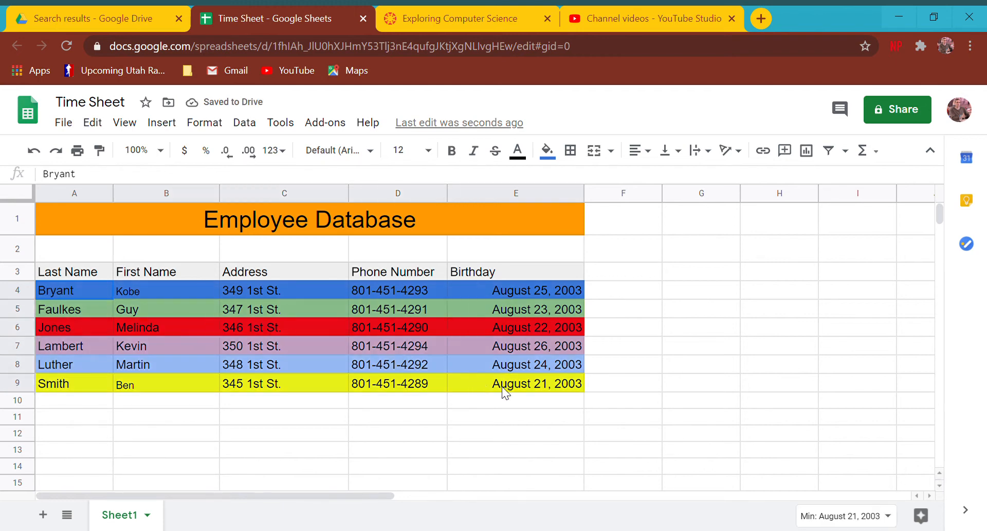
click(221, 126)
mouse_move(244, 130)
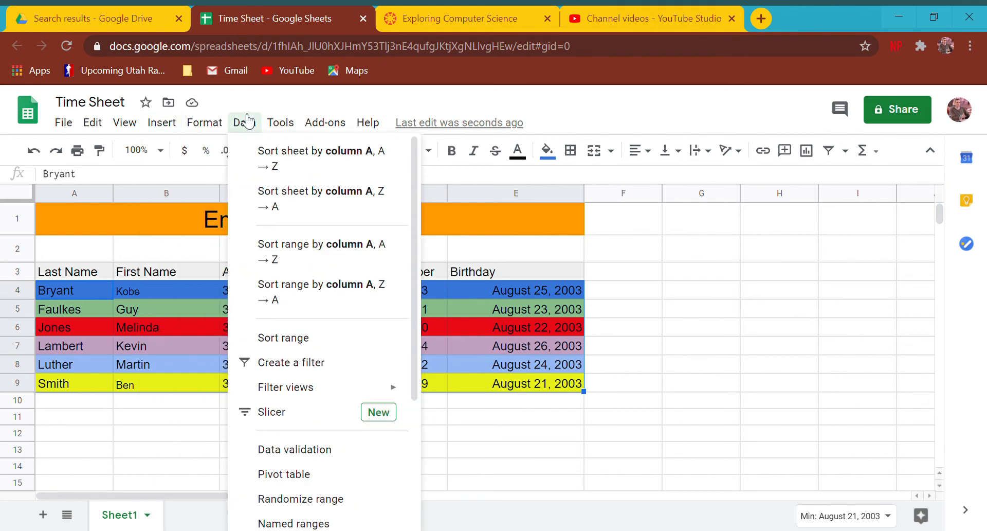
click(287, 339)
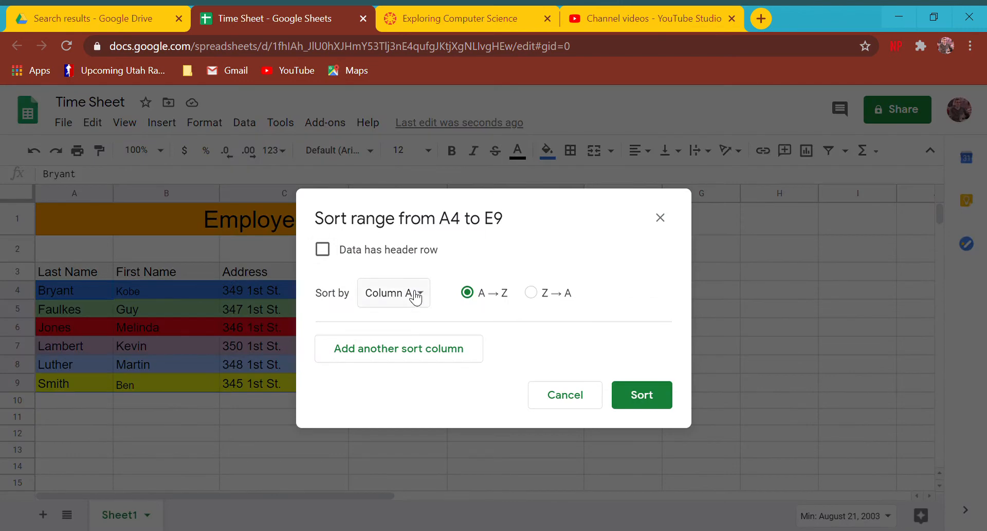
click(407, 304)
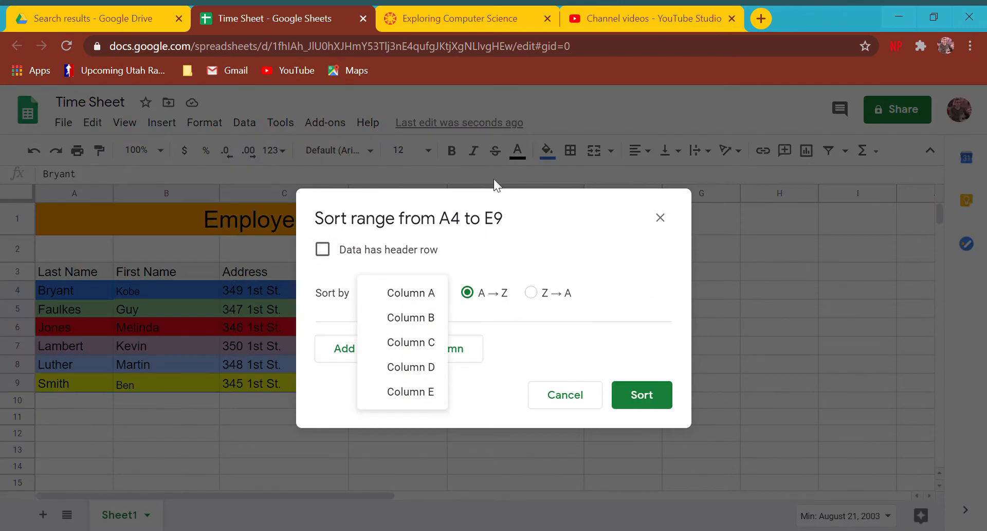
drag(618, 212, 346, 223)
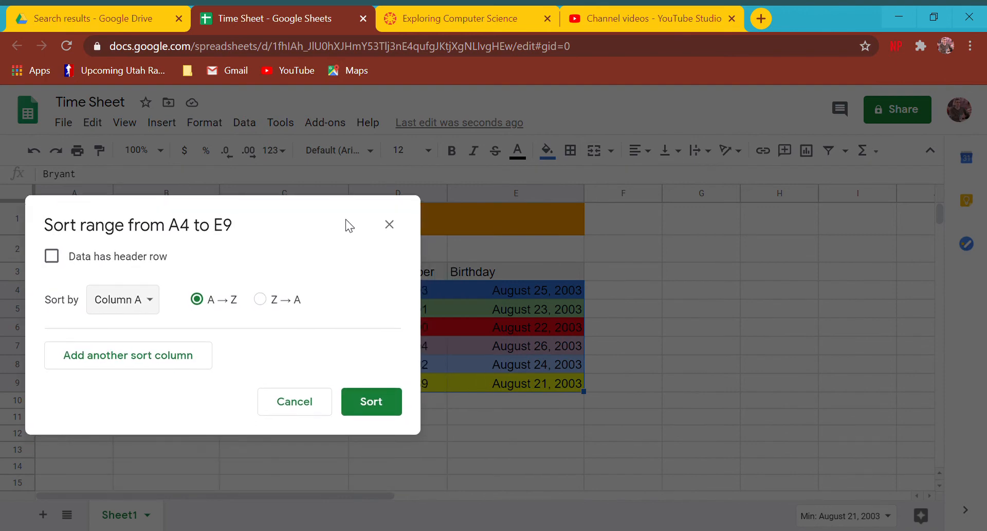
click(146, 307)
click(145, 397)
click(370, 401)
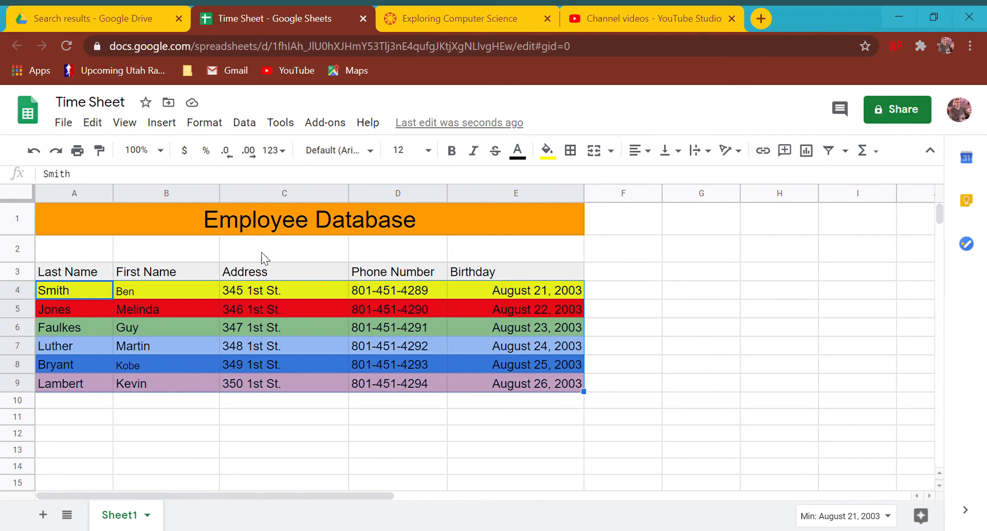
Sort A4:E9 by the Address column C, Z to A.
click(204, 121)
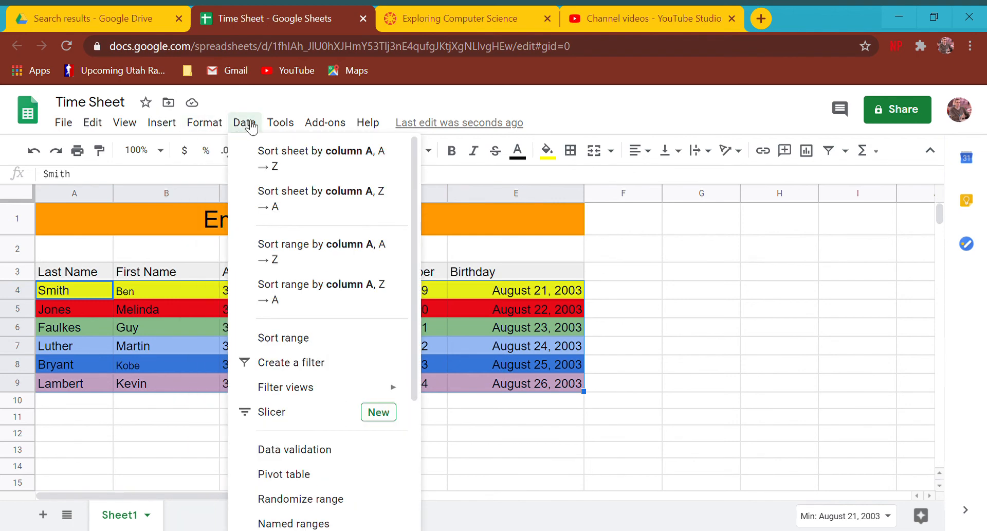
click(295, 339)
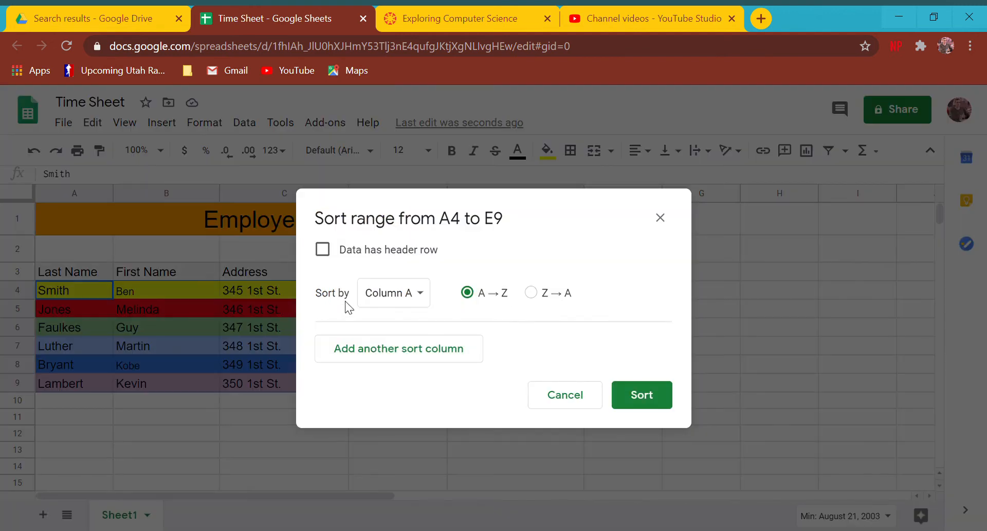
click(418, 298)
click(410, 343)
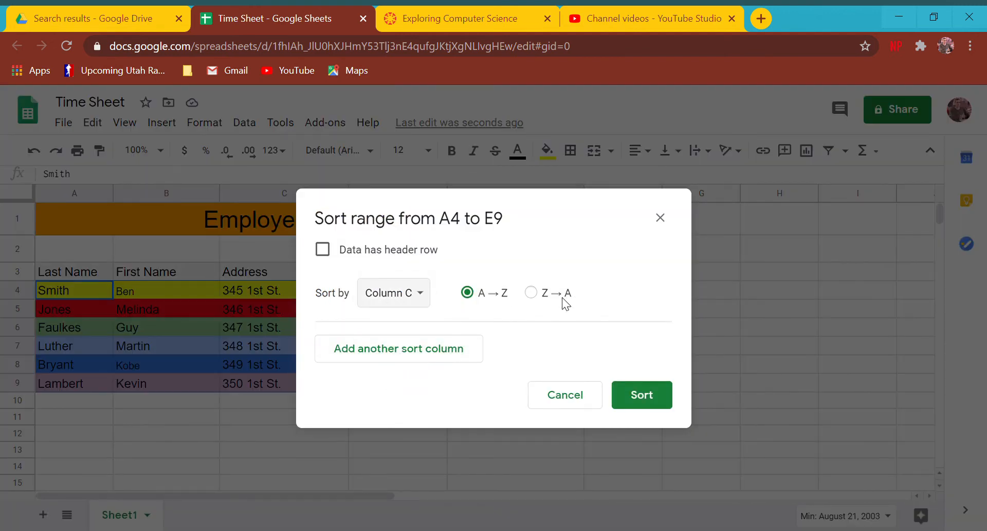
click(561, 297)
click(667, 395)
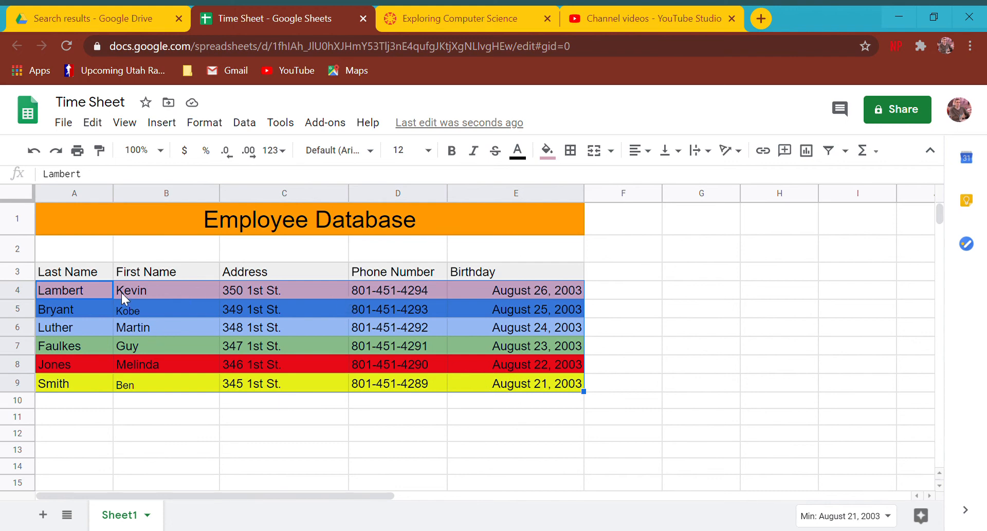
click(560, 293)
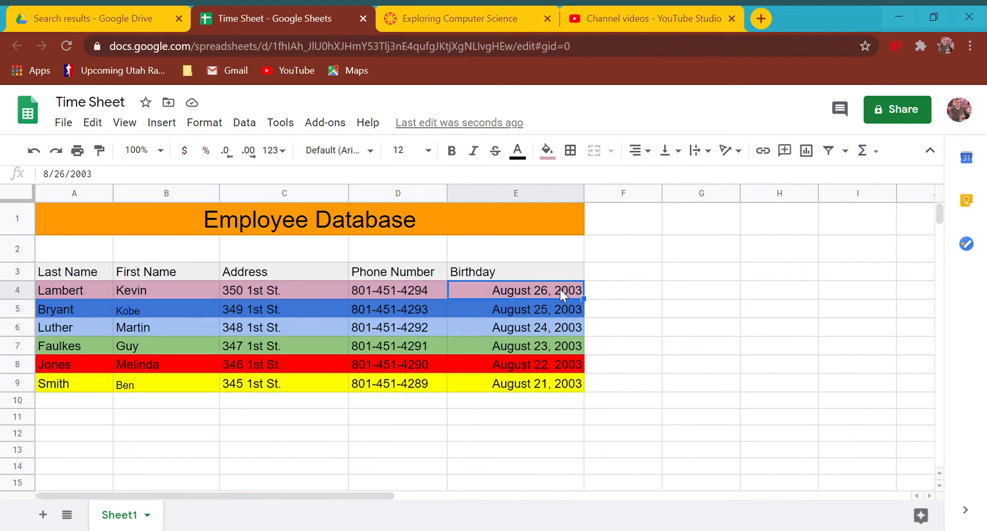
Retitle the E3 header to 'Birthday Month'.
click(518, 275)
click(607, 273)
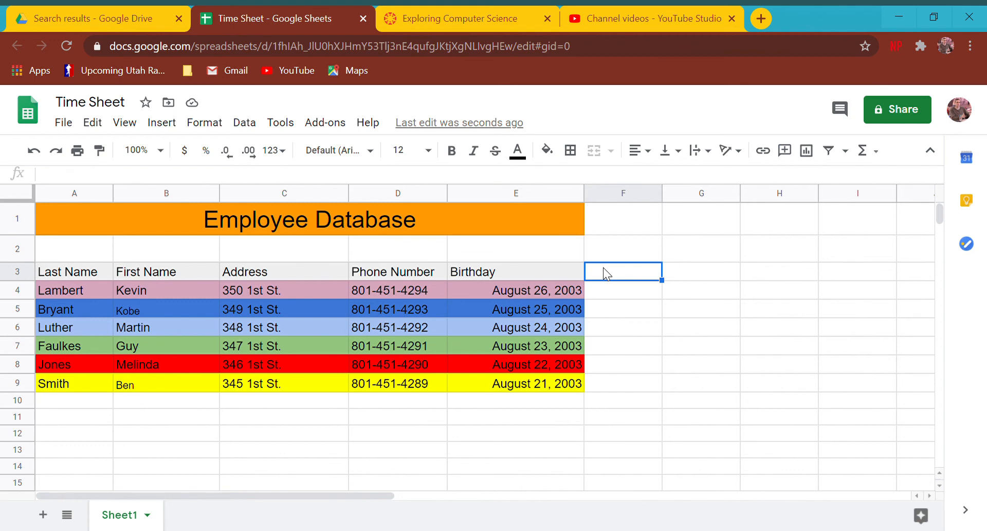
key(Left)
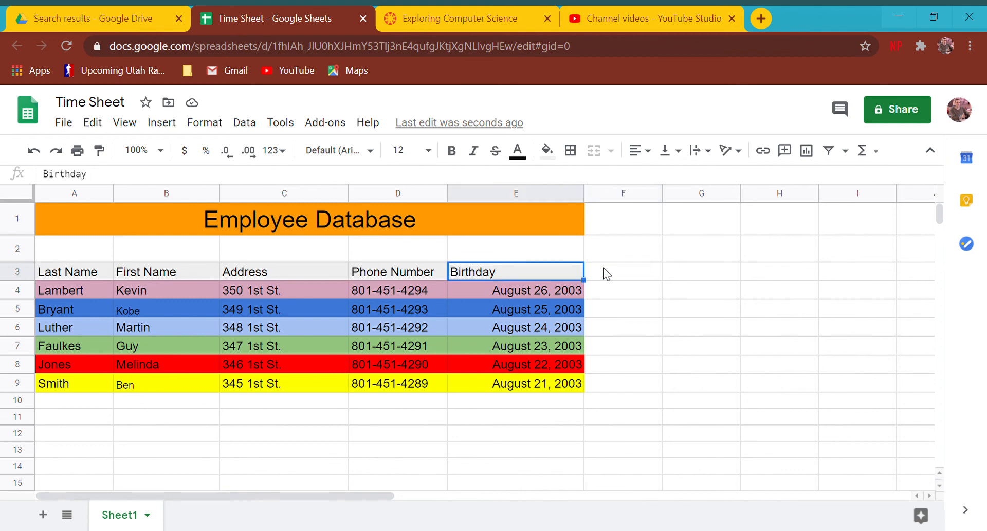
text(Birthday Month)
key(Return)
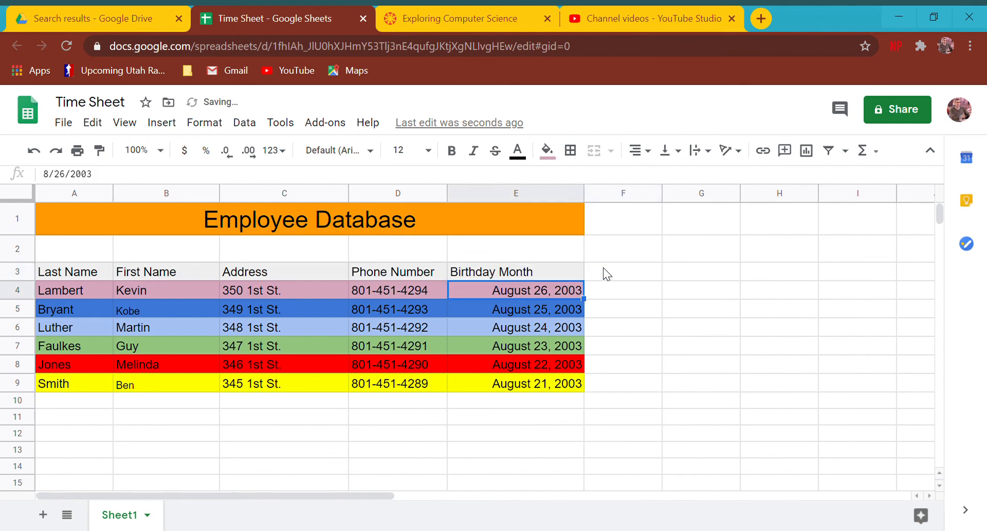
Enter January, March, July, February, October and December in E4:E9.
text(January)
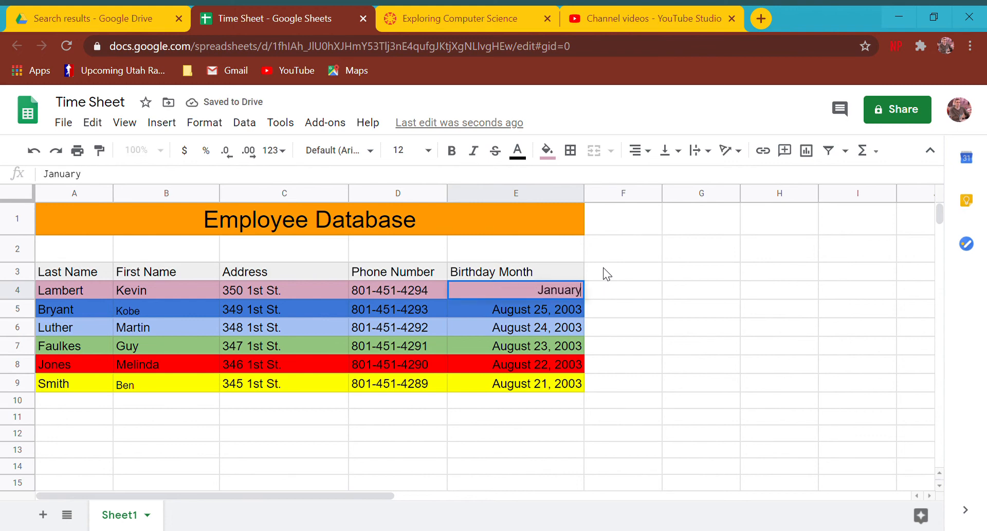
key(Return)
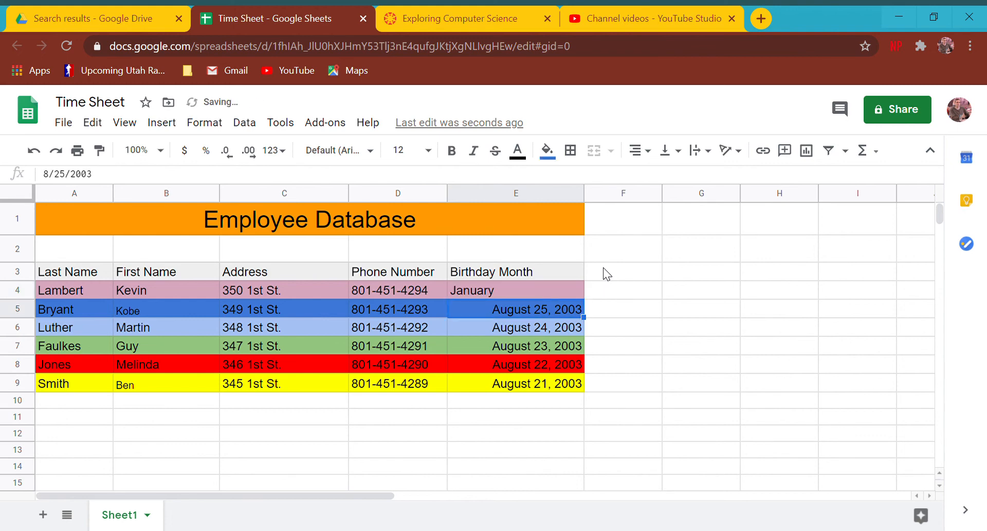
text(March)
key(Return)
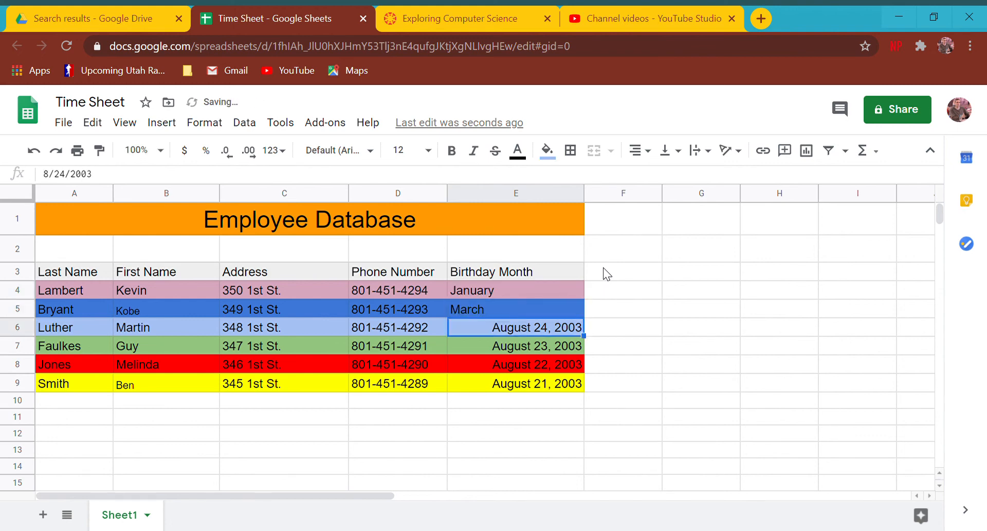
text(July)
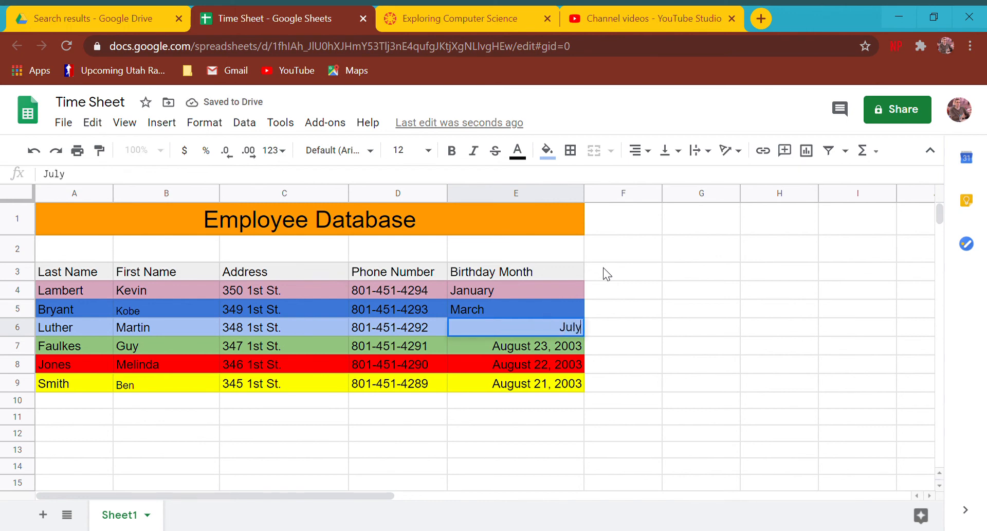
key(Return)
text(February)
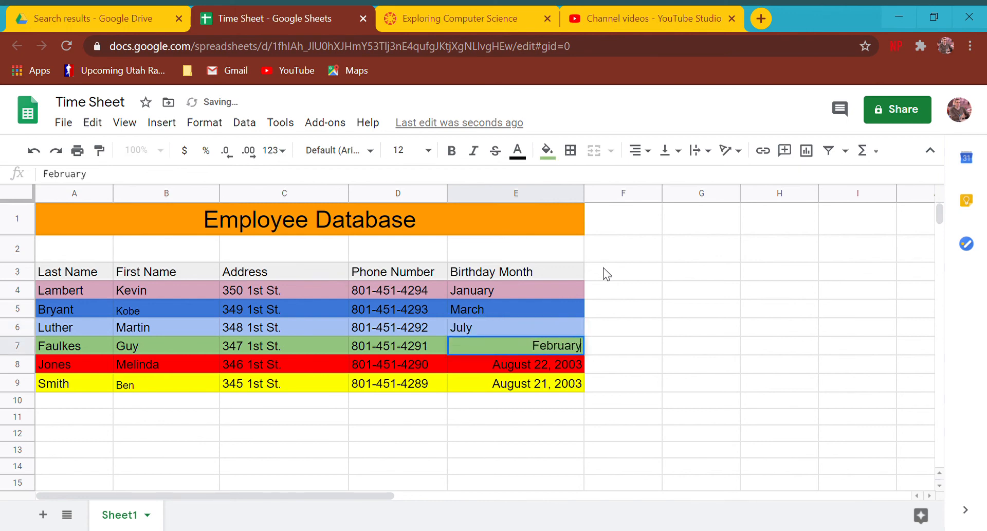
key(Return)
text(octob)
key(BackSpace)
key(BackSpace)
key(BackSpace)
key(BackSpace)
key(BackSpace)
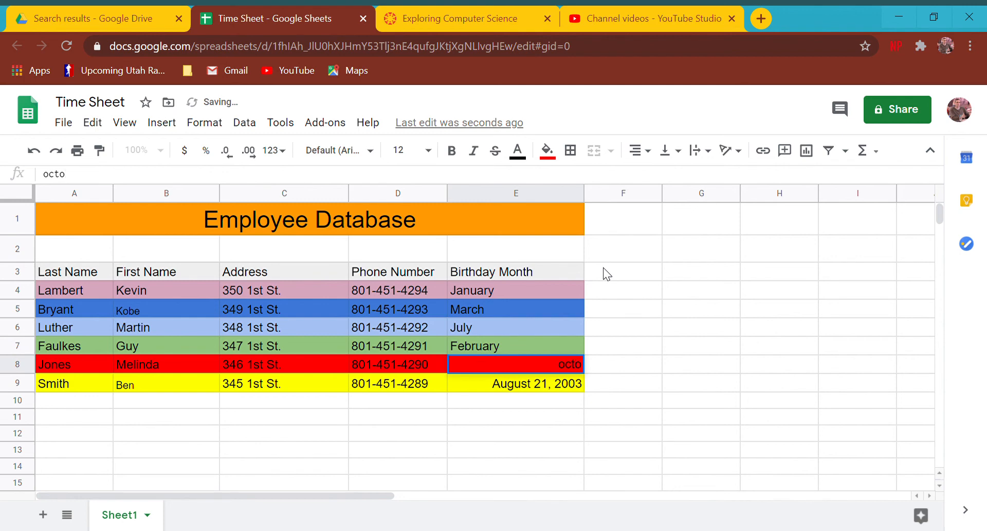
text(Oct)
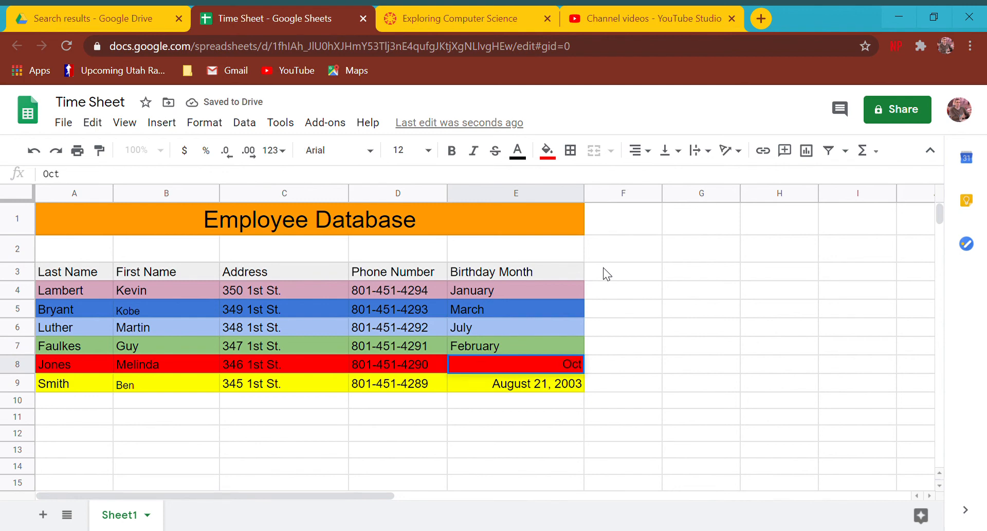
text(ober)
key(Return)
text(D)
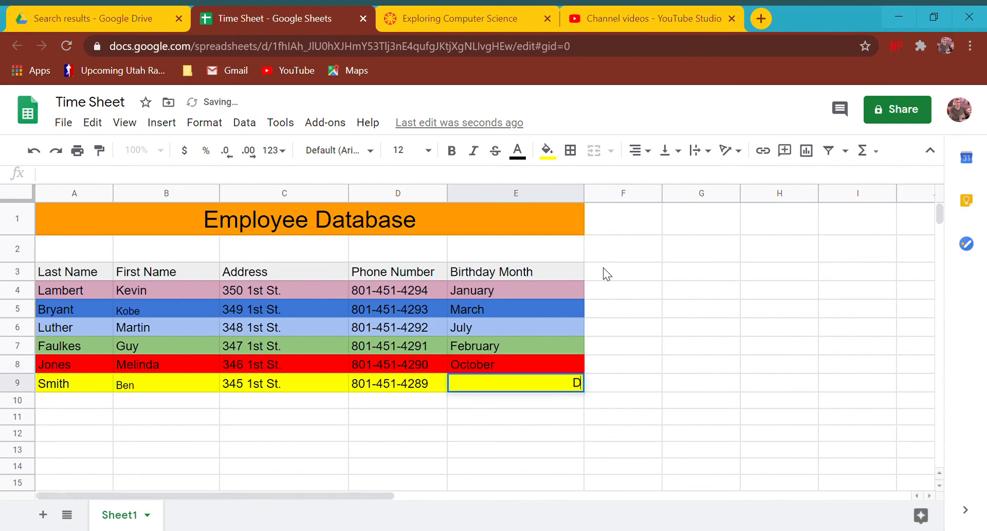
text(ecember)
key(Return)
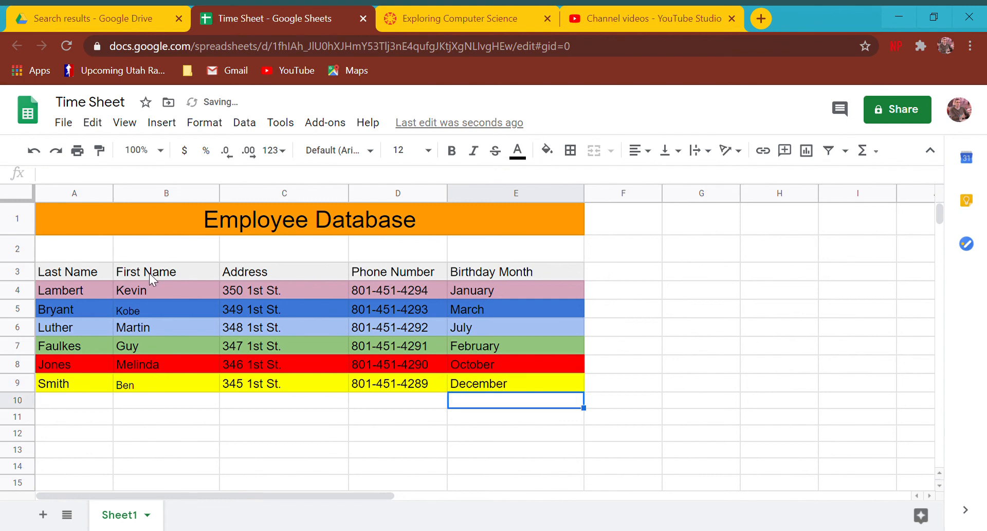
Select the employee rows A4:E9.
click(84, 276)
drag(81, 292, 511, 380)
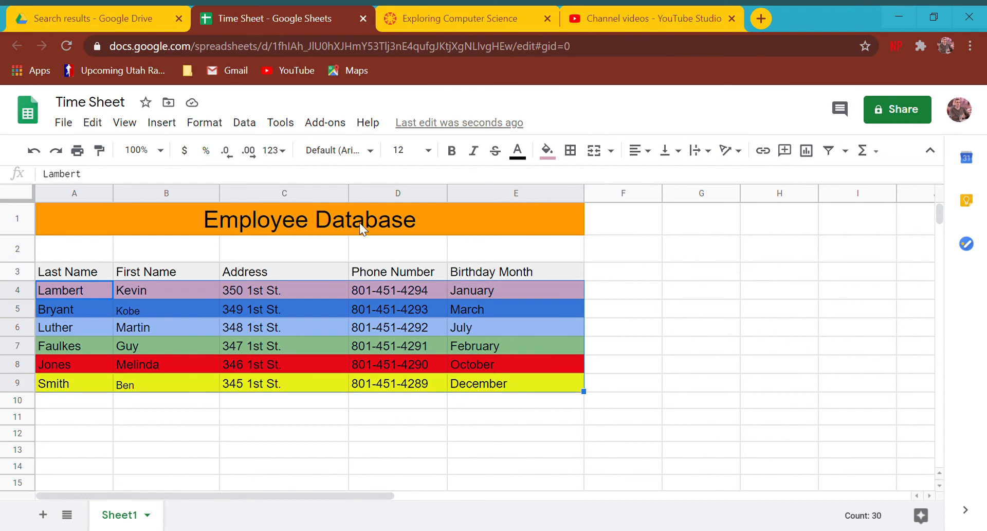
click(245, 123)
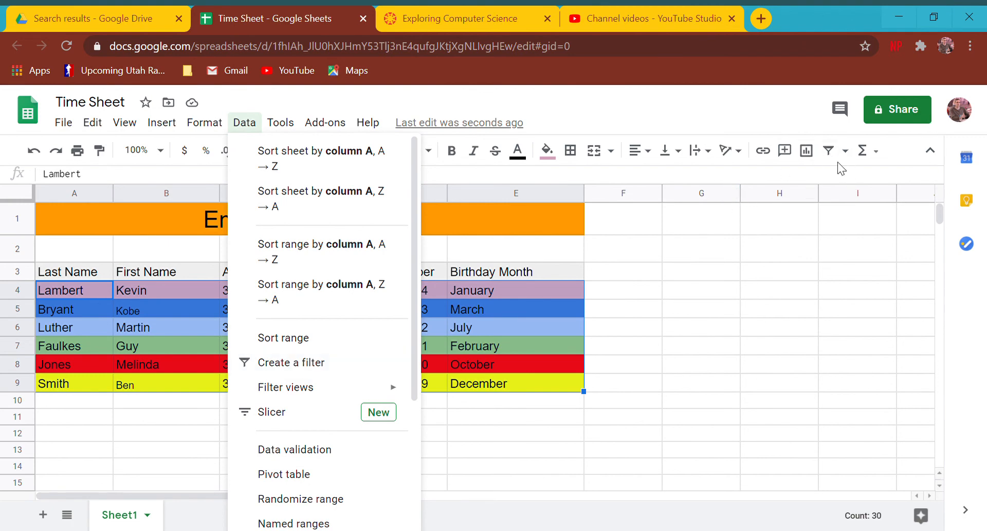
Create a new filter view, Filter 1, on the employee rows A4:E9.
click(845, 151)
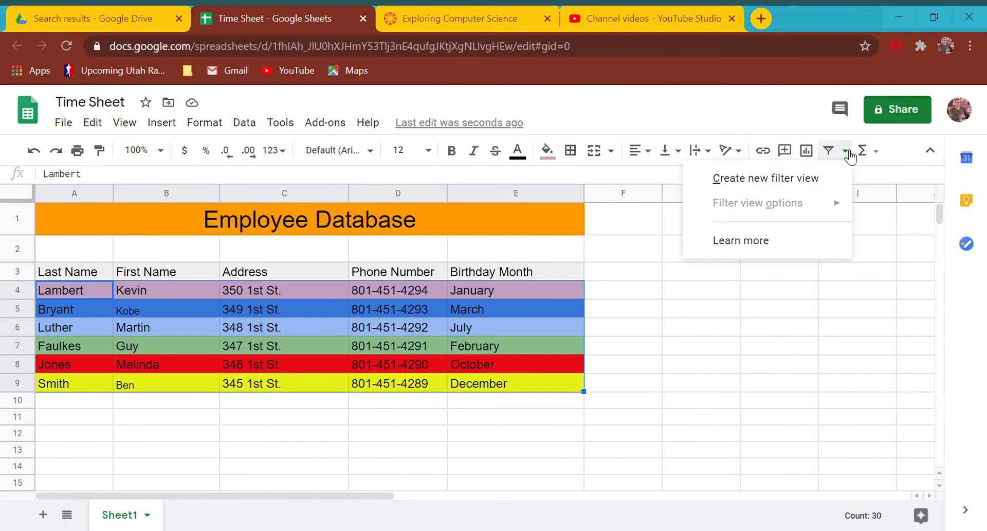
click(799, 185)
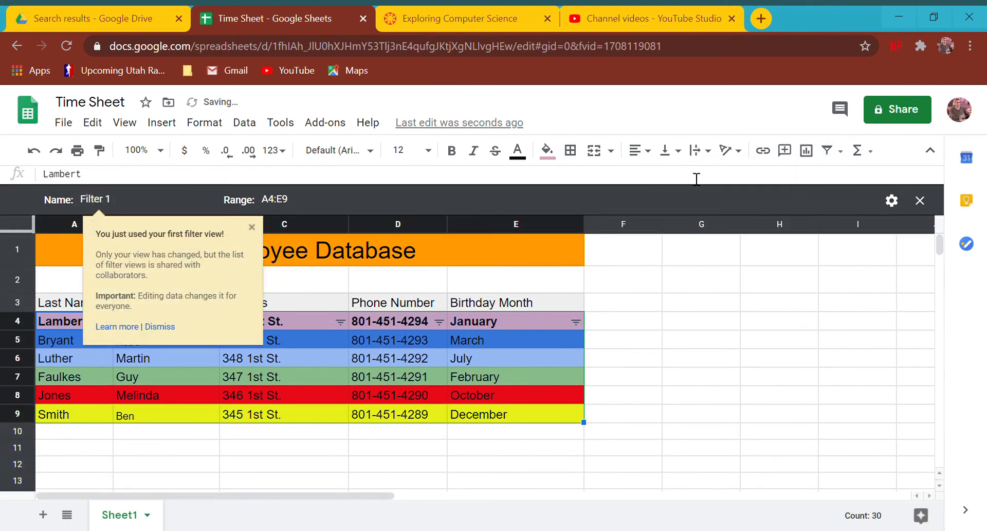
click(843, 151)
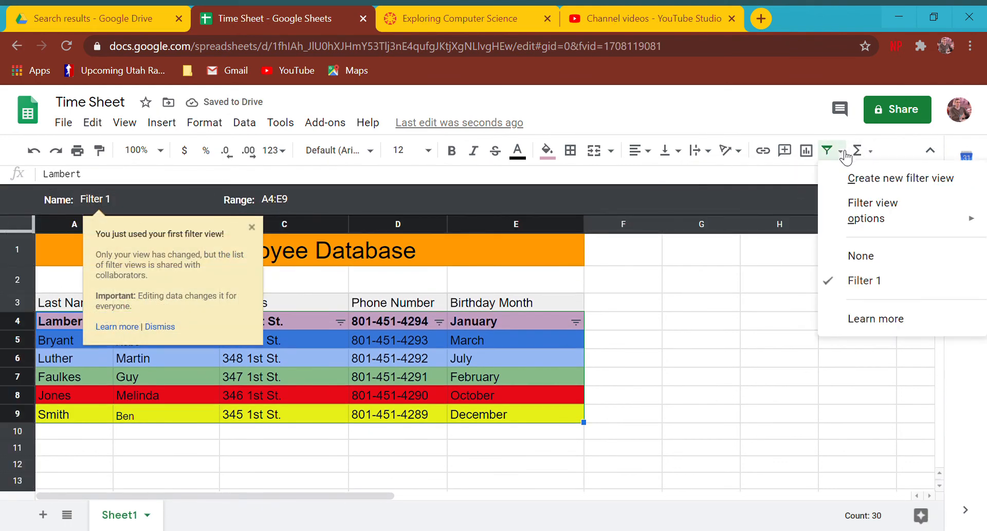
click(871, 151)
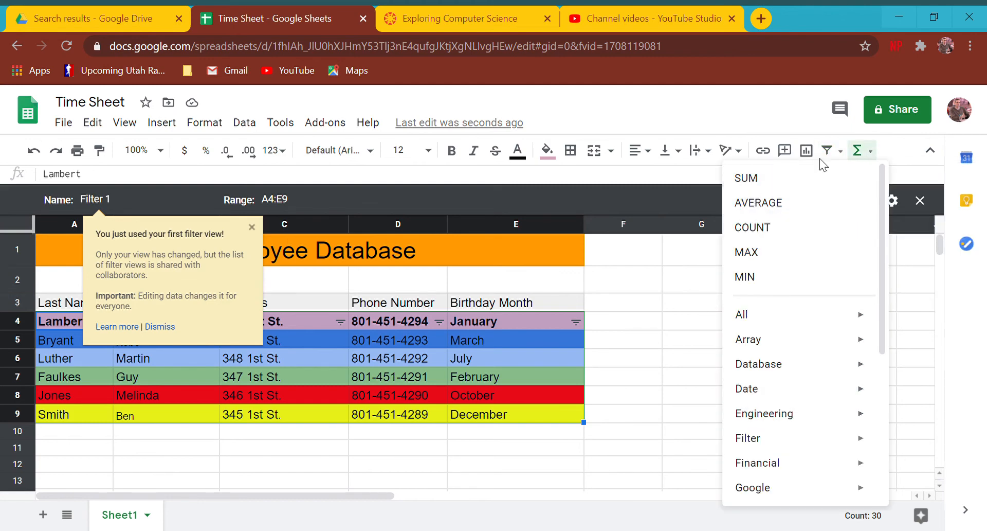
click(841, 151)
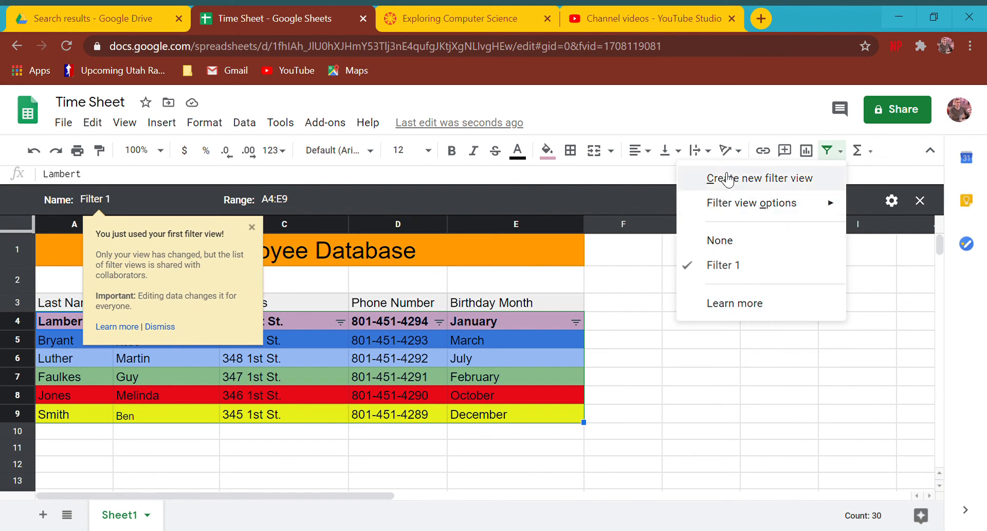
click(241, 125)
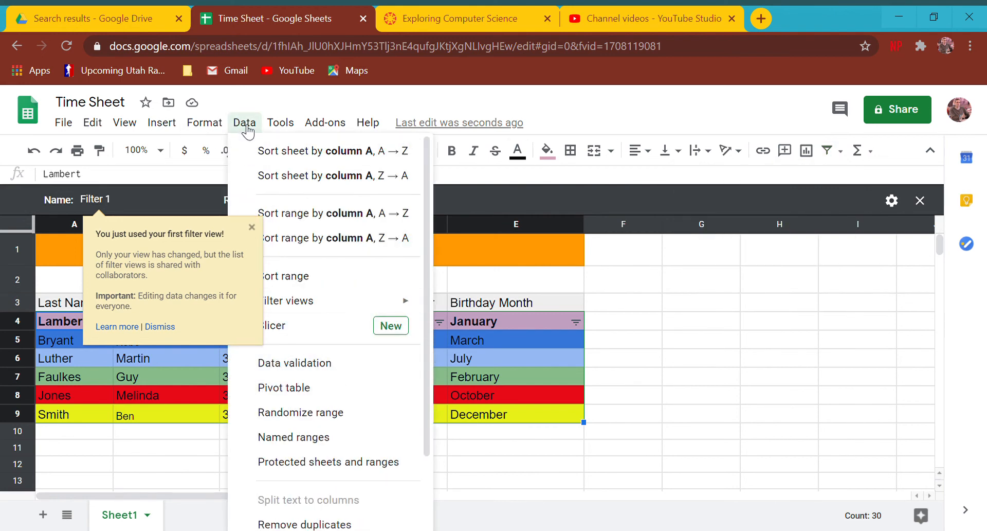
mouse_move(305, 300)
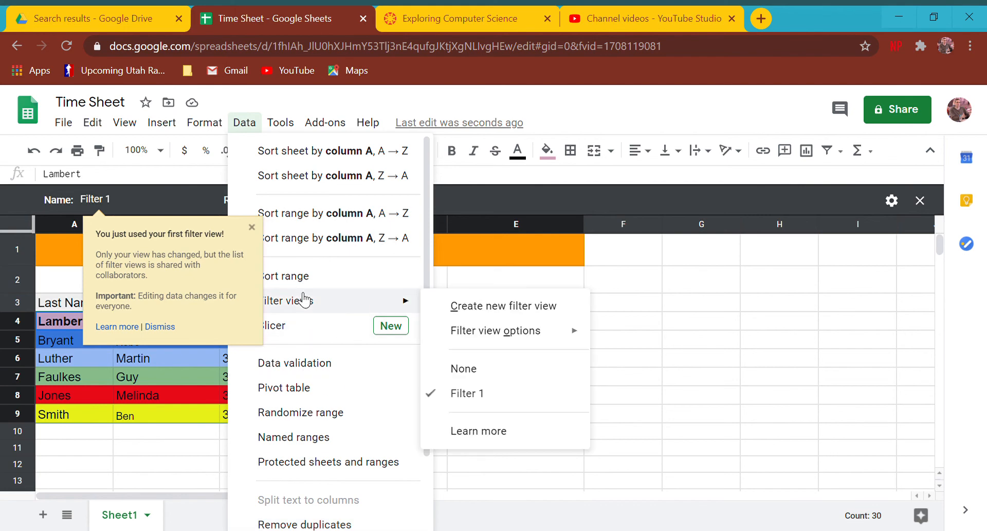
Rename the filter view to 'Birthday' and set its range to A3:E9.
click(163, 210)
key(BackSpace)
key(BackSpace)
key(BackSpace)
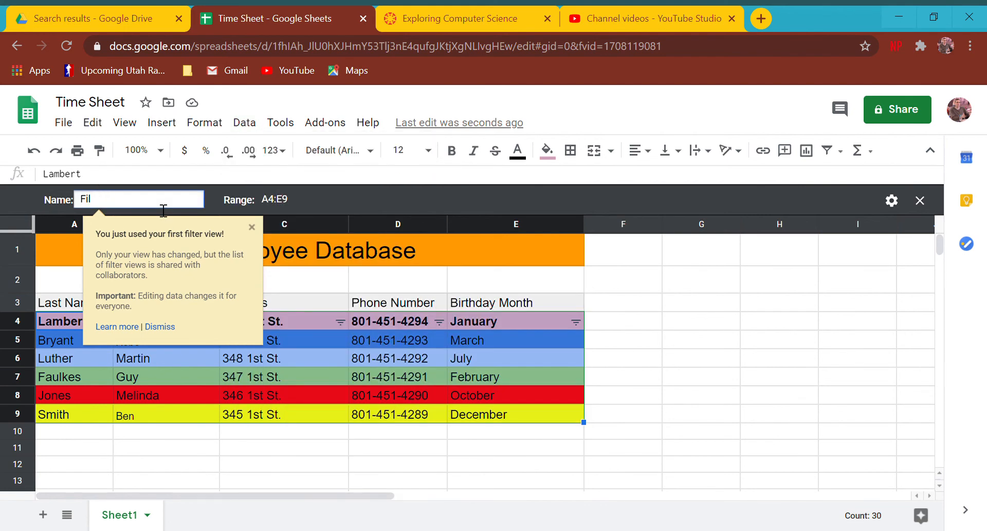
text(Birthday)
key(Return)
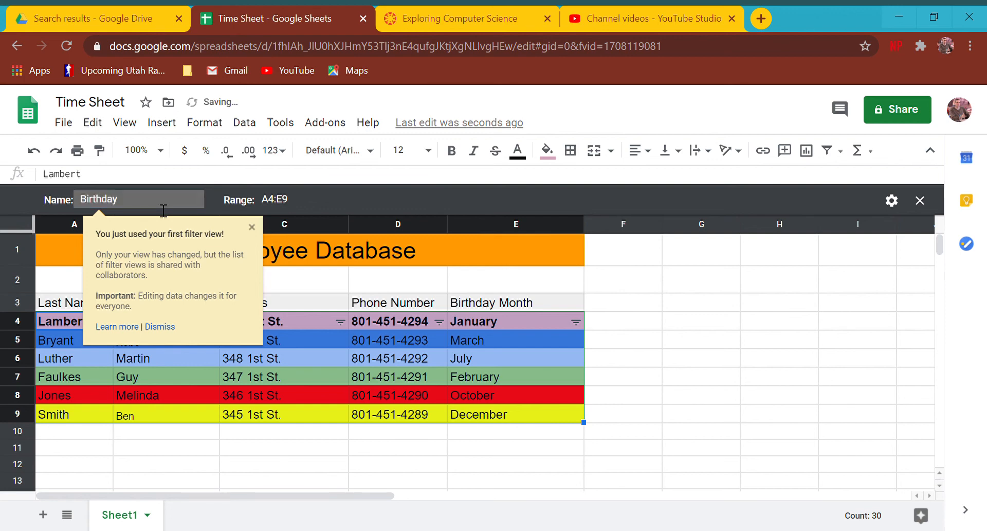
click(303, 205)
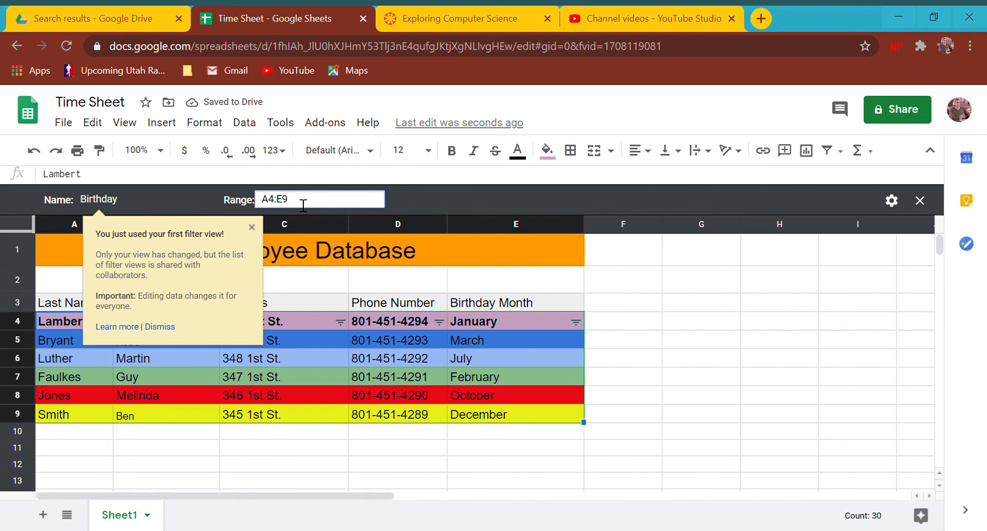
click(253, 228)
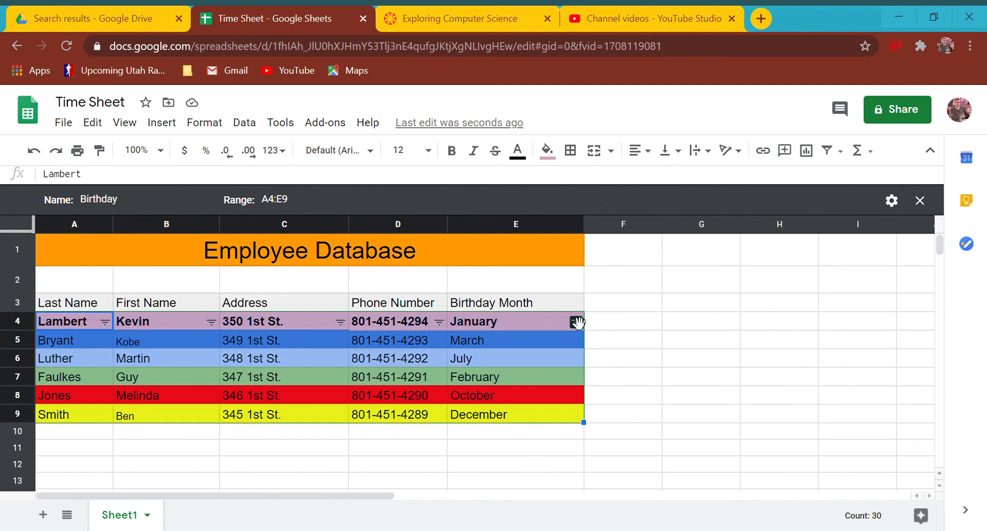
click(276, 199)
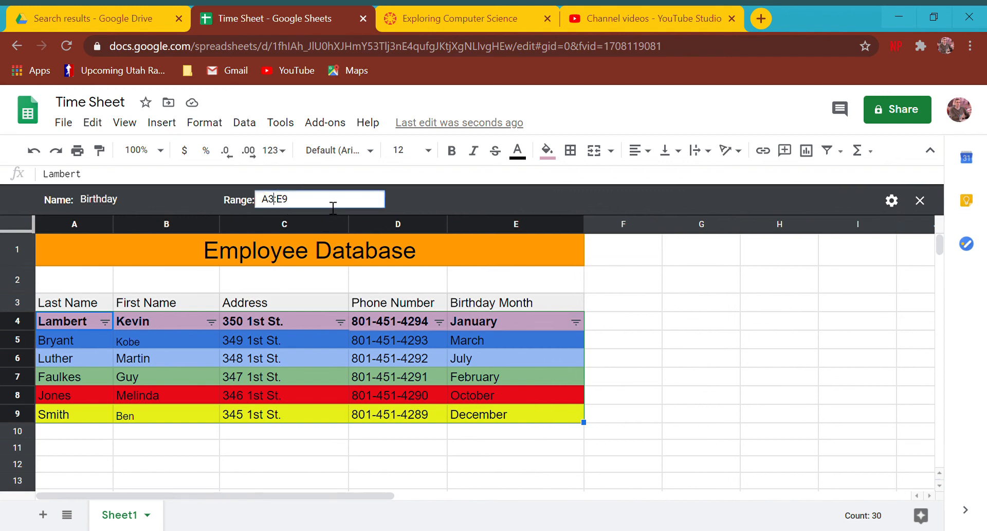
key(Return)
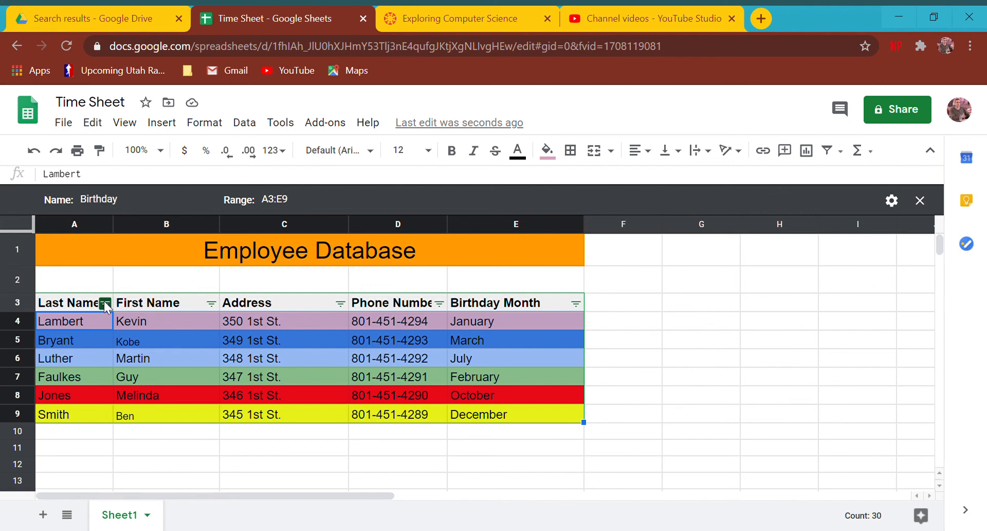
Change row 7's birthday month from February to January.
click(576, 303)
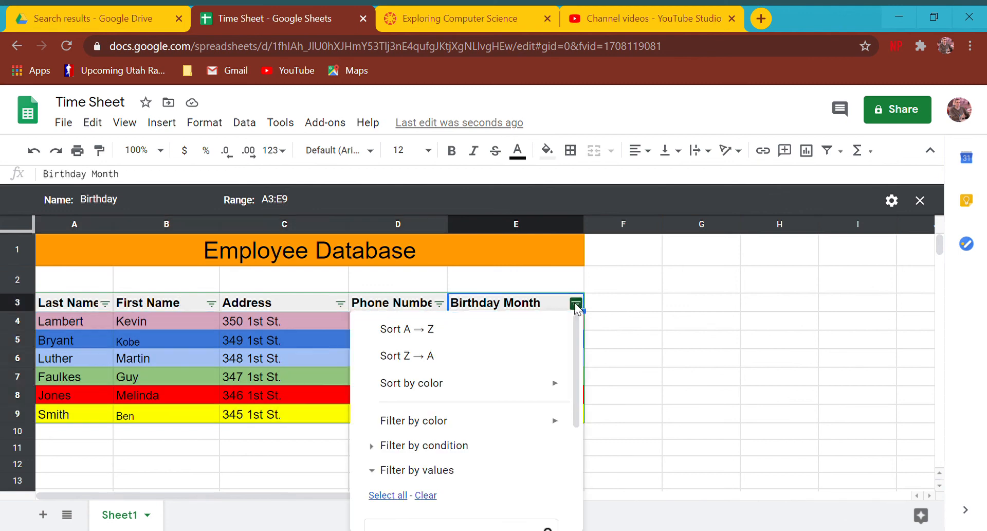
click(649, 276)
click(469, 381)
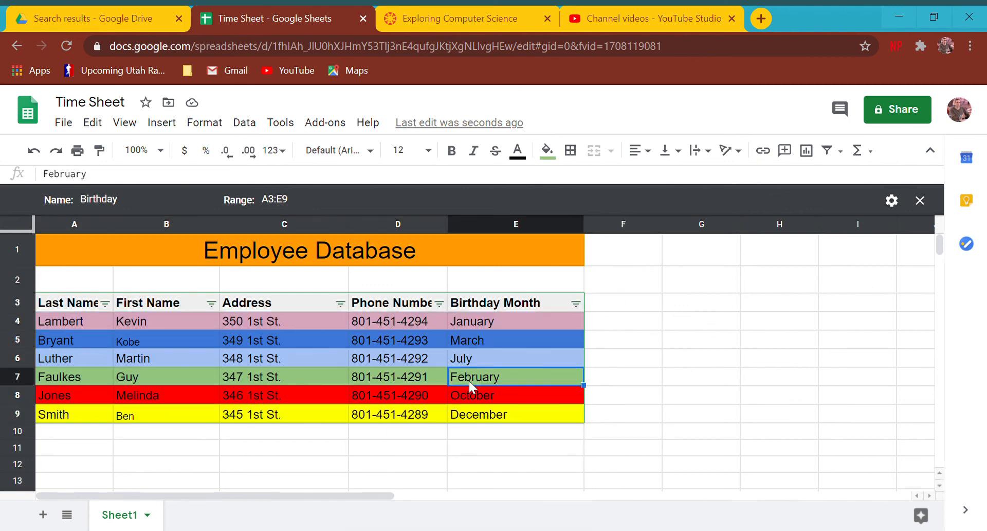
text(January)
key(Return)
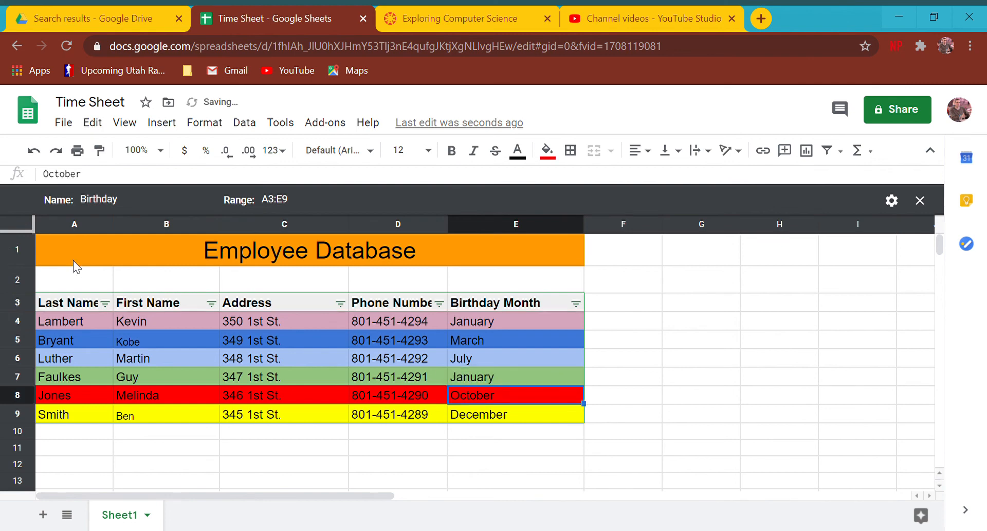
Filter Birthday Month to January only, unchecking December, July, March and October.
click(576, 303)
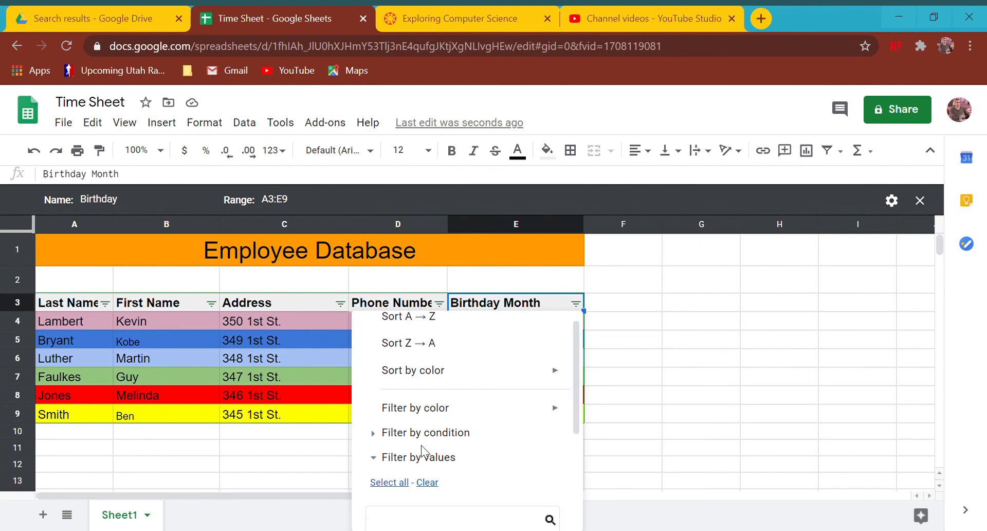
scroll(420, 447, down, 3)
scroll(412, 412, up, 1)
scroll(398, 396, down, 2)
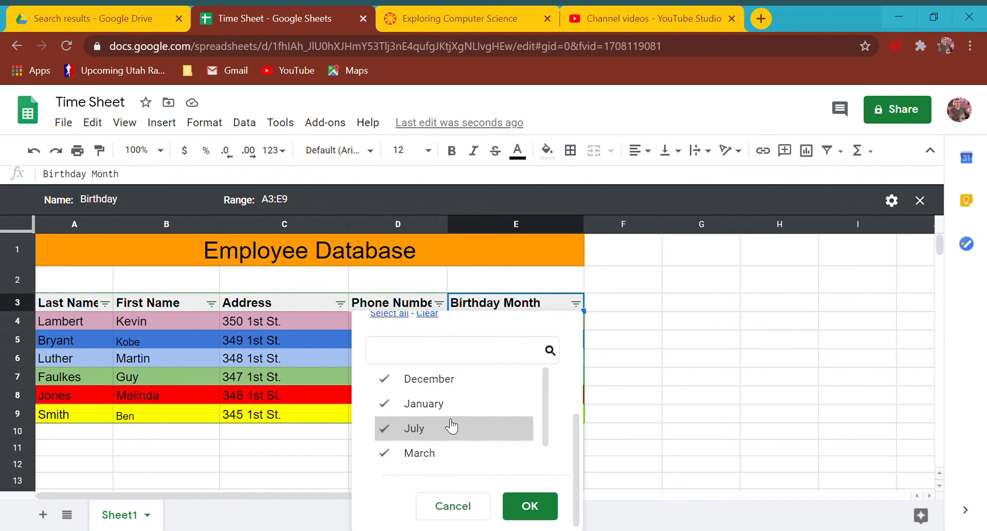
mouse_move(541, 415)
mouse_down()
mouse_move(545, 454)
mouse_move(543, 401)
mouse_up()
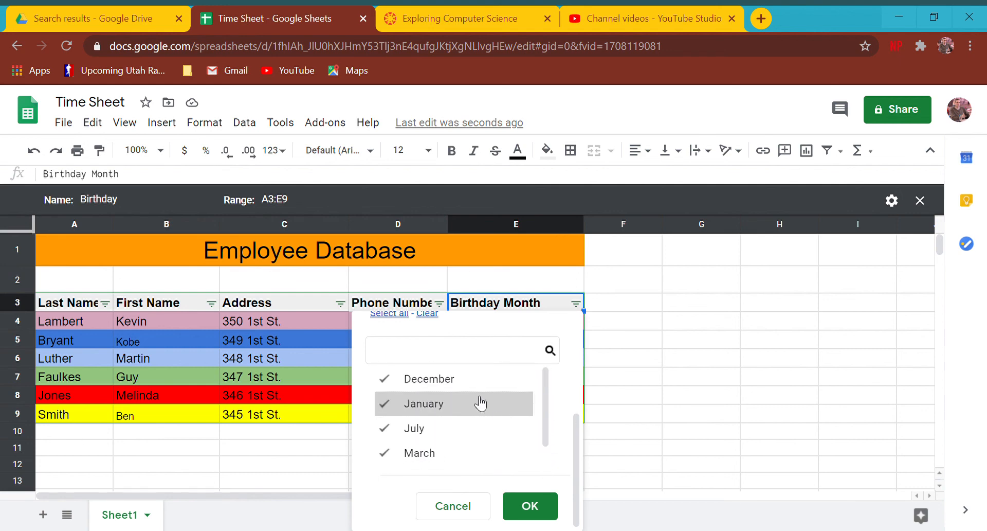
click(437, 386)
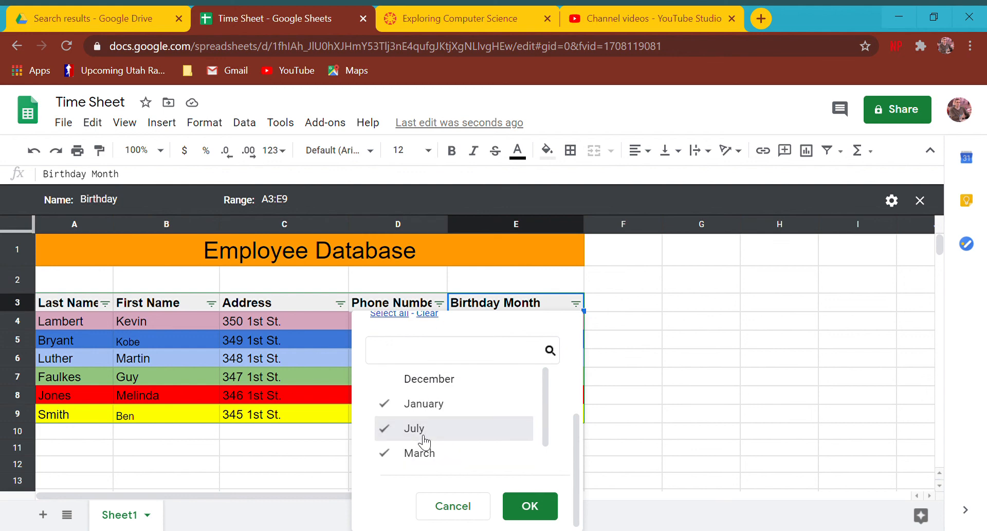
click(424, 436)
click(423, 446)
scroll(493, 453, down, 1)
click(469, 463)
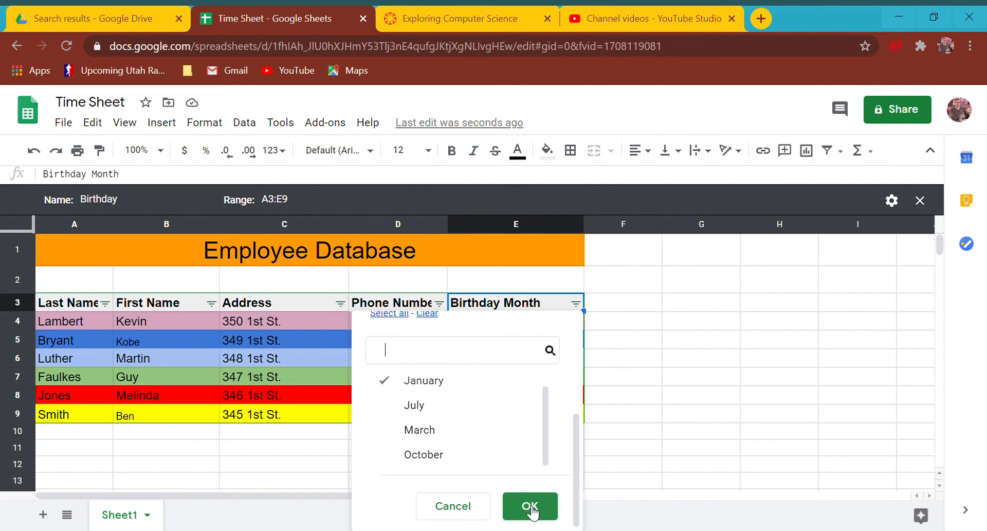
click(531, 507)
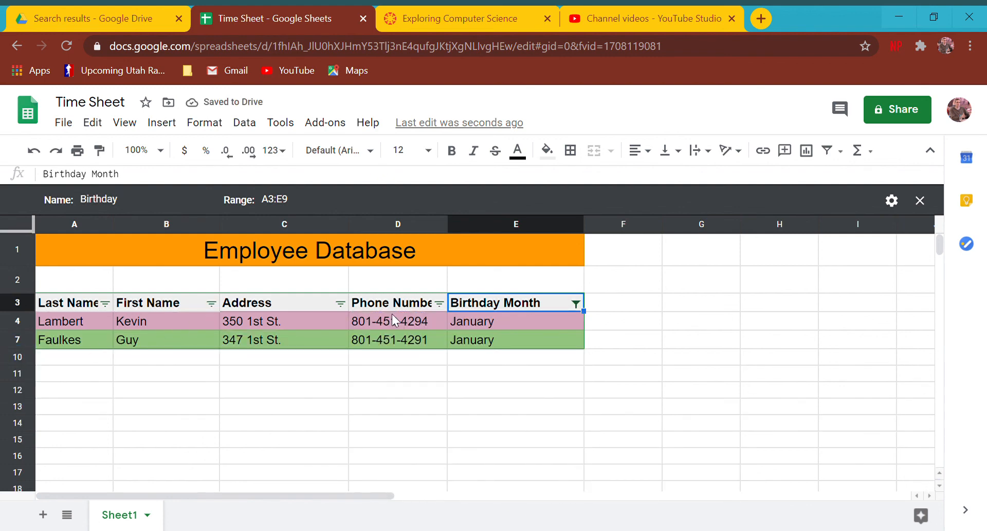
click(576, 304)
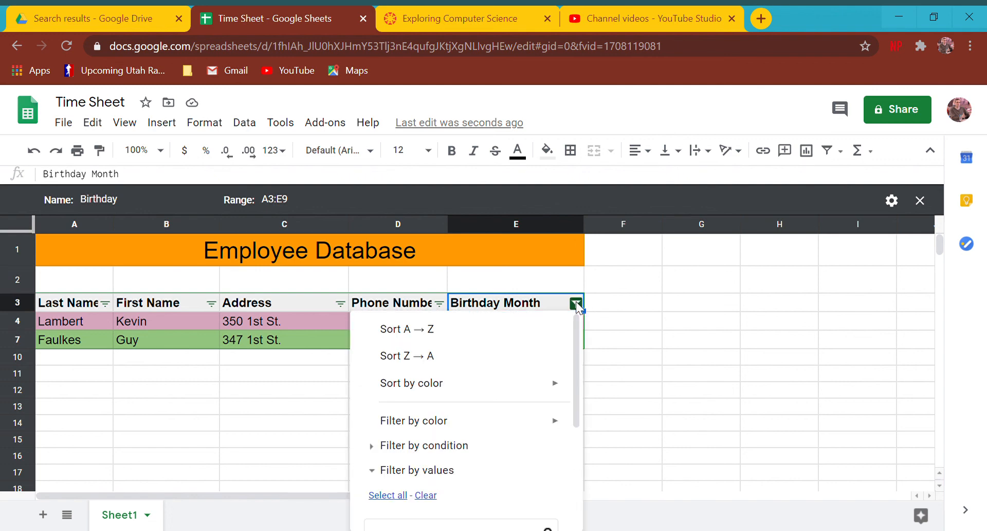
scroll(547, 337, down, 3)
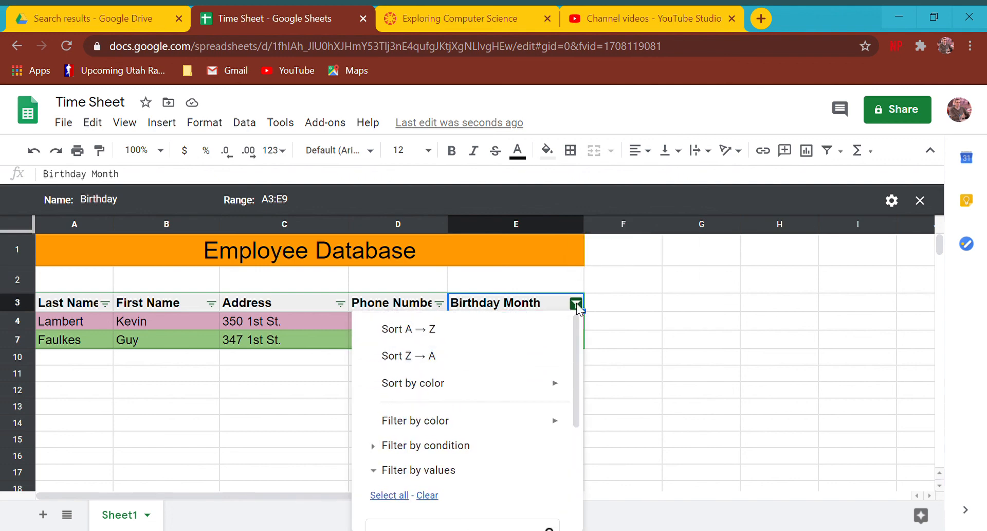
Close the Birthday filter view and copy row 9 into row 10.
click(922, 200)
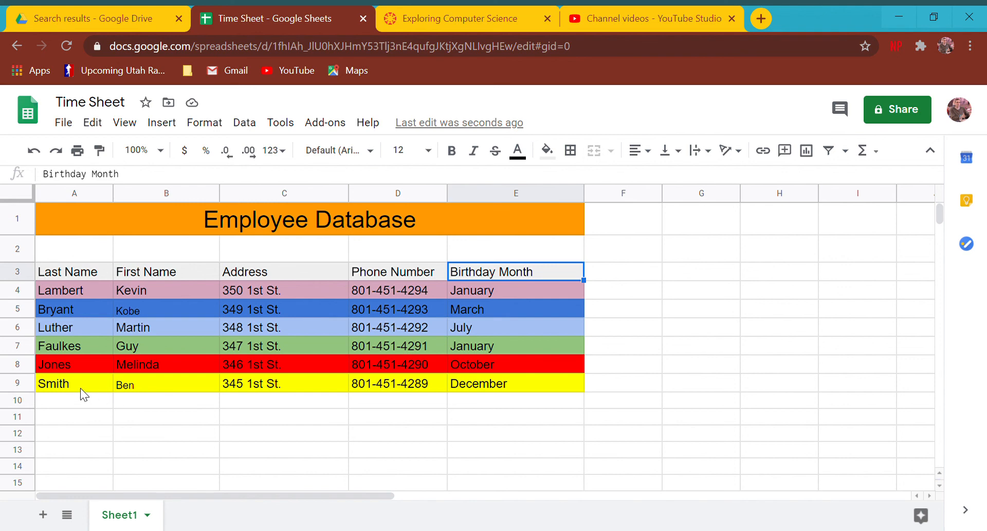
drag(80, 388, 519, 377)
key(ctrl+c)
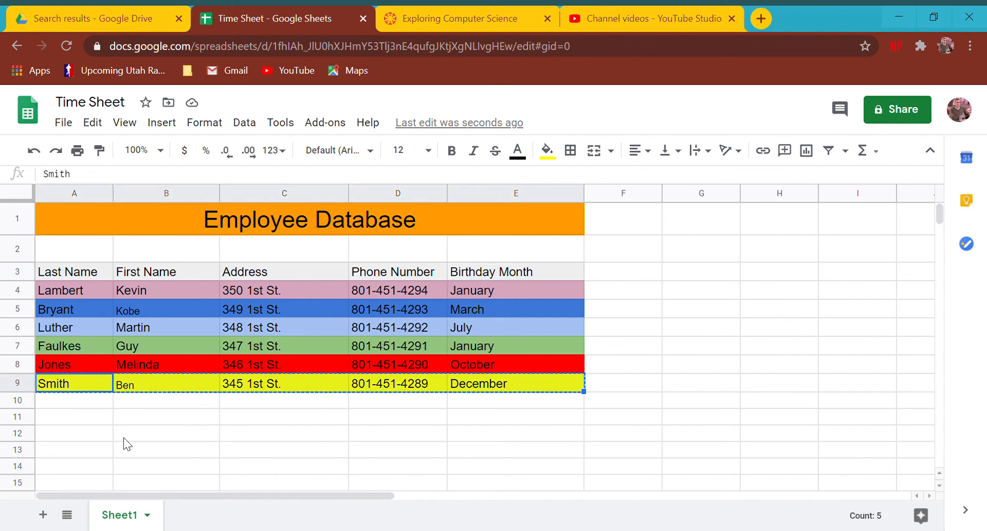
click(88, 401)
key(ctrl+v)
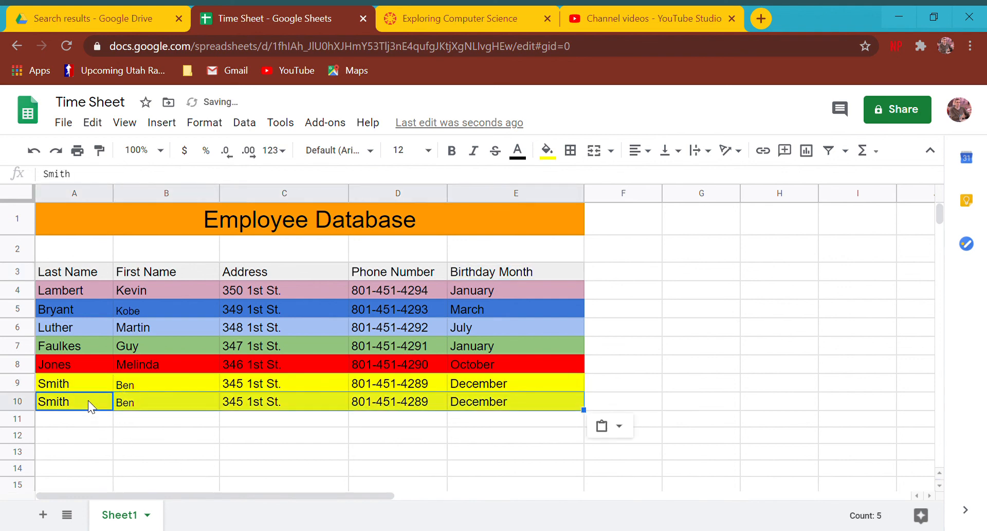
click(475, 406)
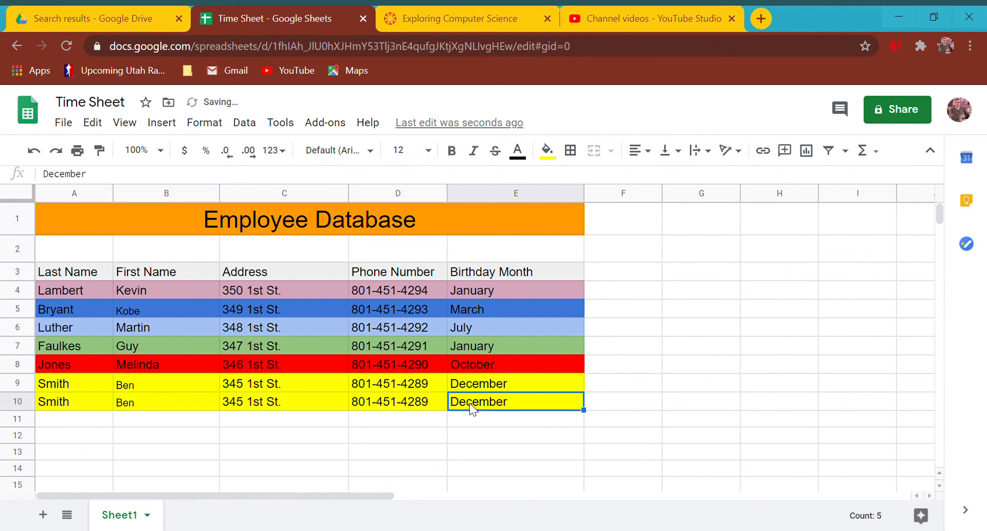
Enter a new first name in B10 and last name in A10, then select A3:E10.
click(125, 406)
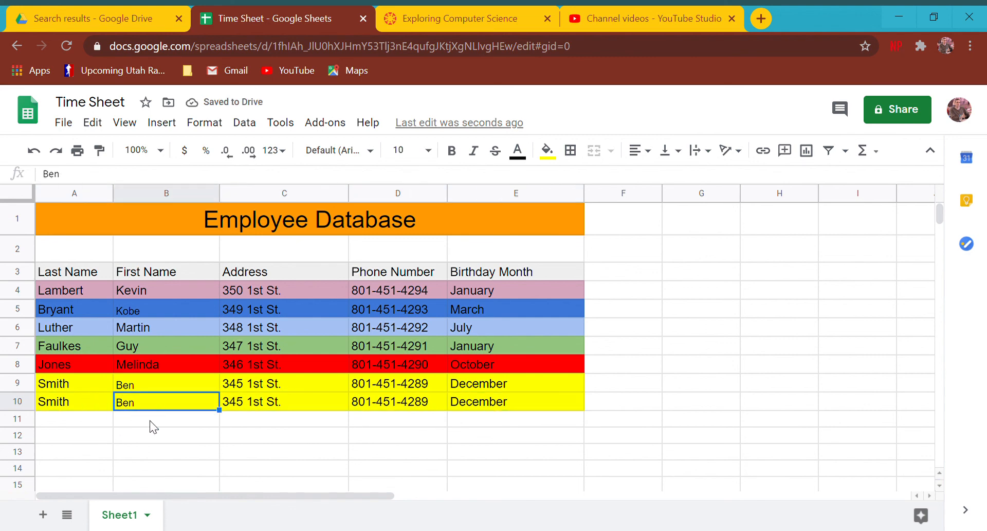
key(Left)
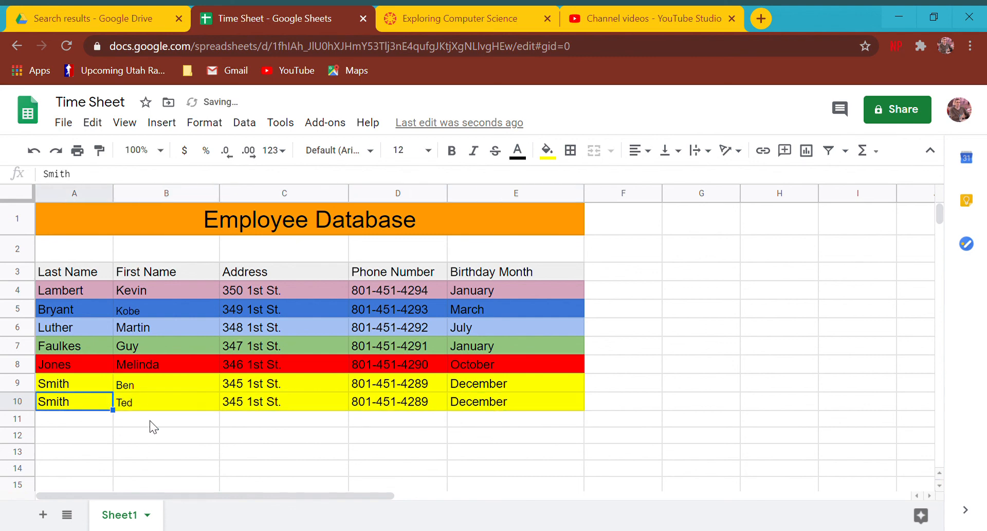
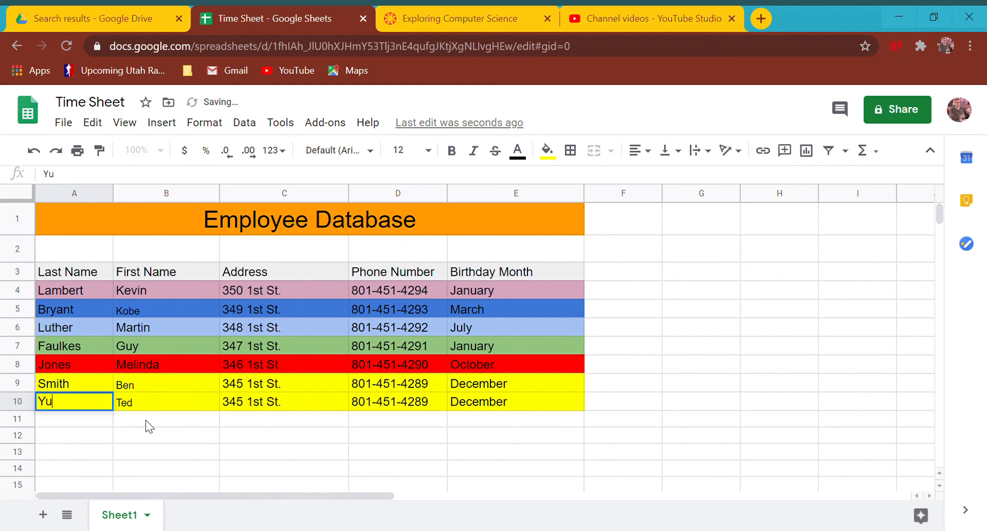
key(Return)
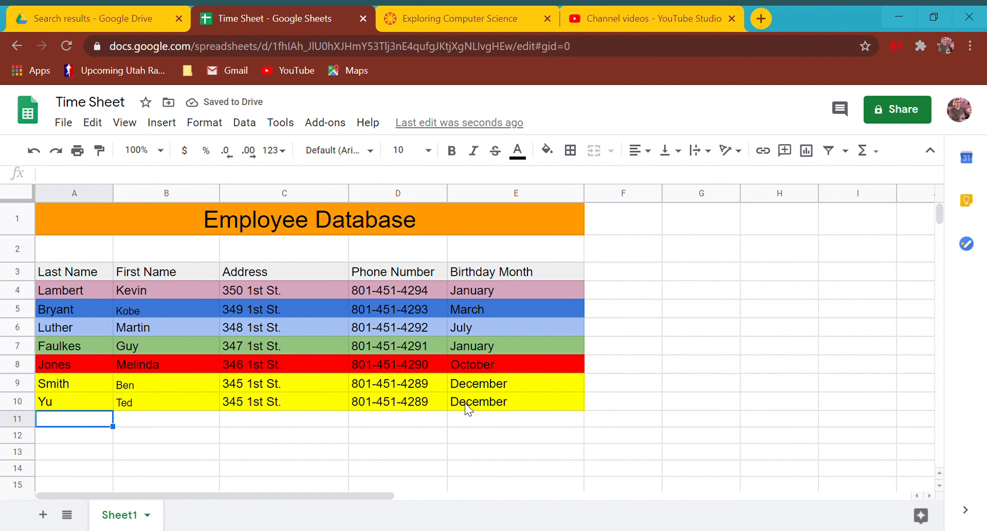
drag(100, 271, 517, 400)
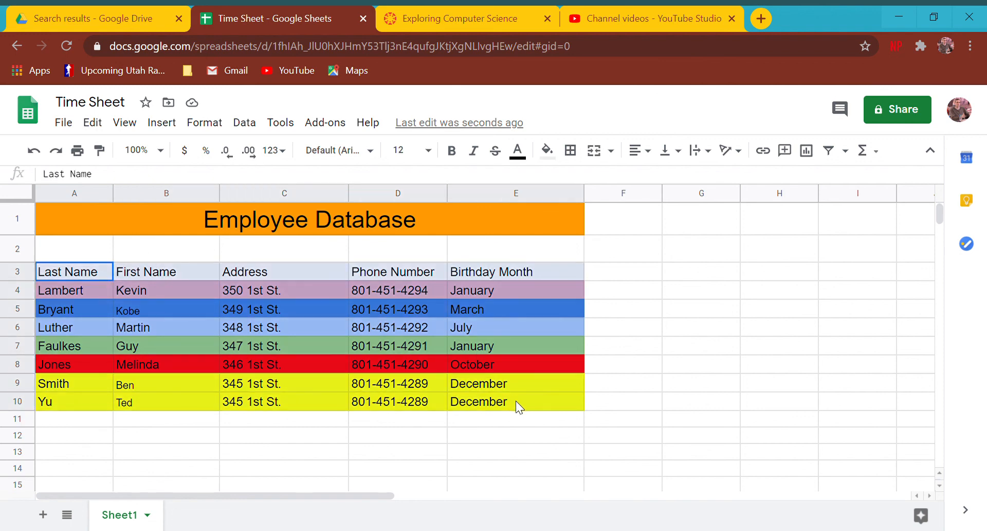
click(839, 153)
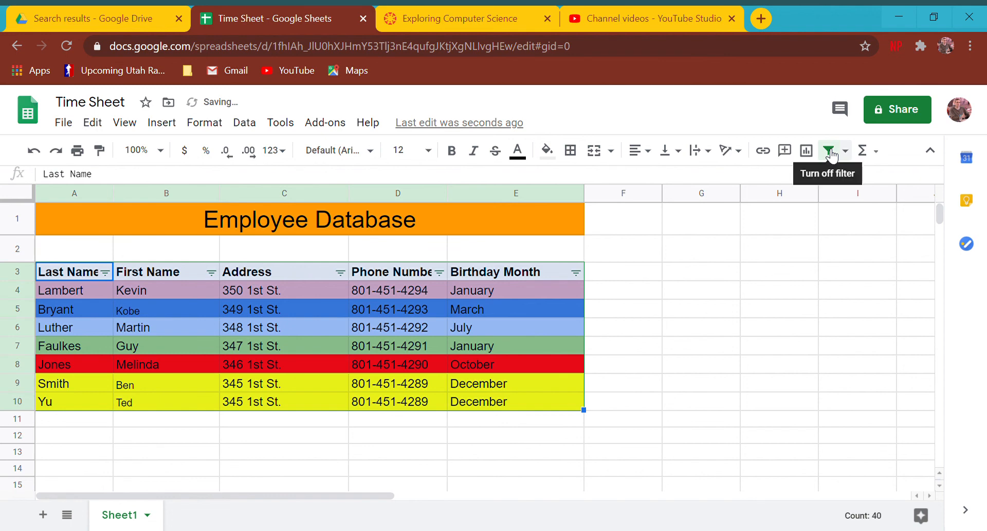
click(576, 272)
scroll(514, 386, down, 3)
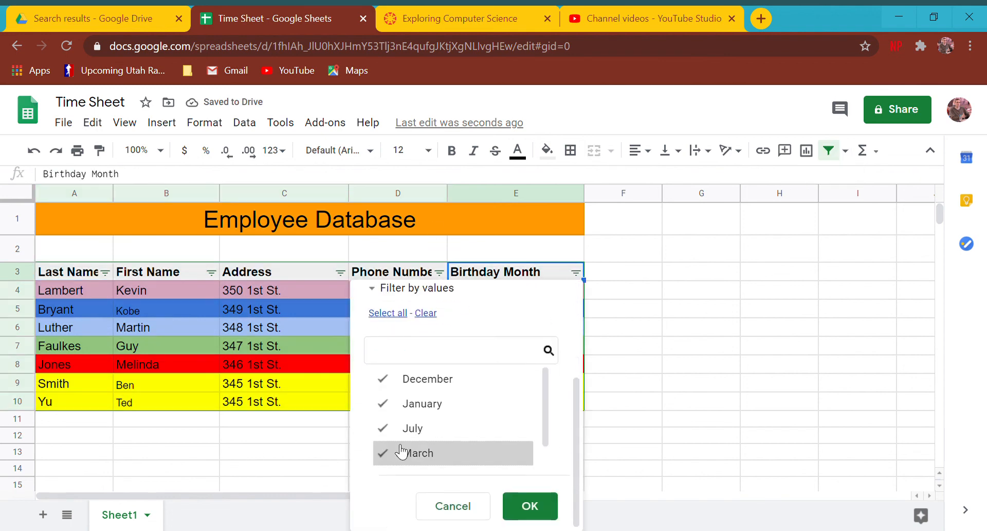
click(391, 378)
click(391, 403)
click(391, 428)
click(387, 452)
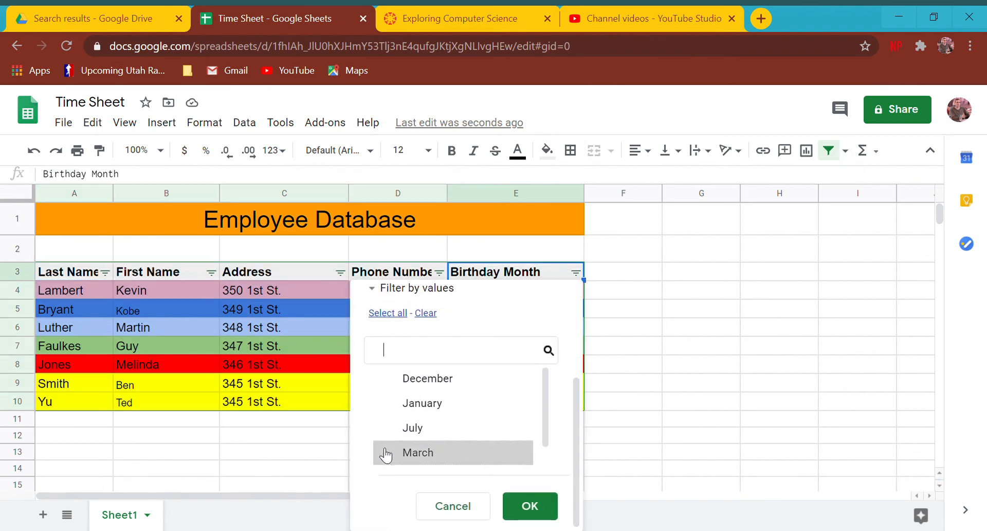
scroll(387, 453, down, 1)
scroll(393, 452, up, 1)
click(397, 378)
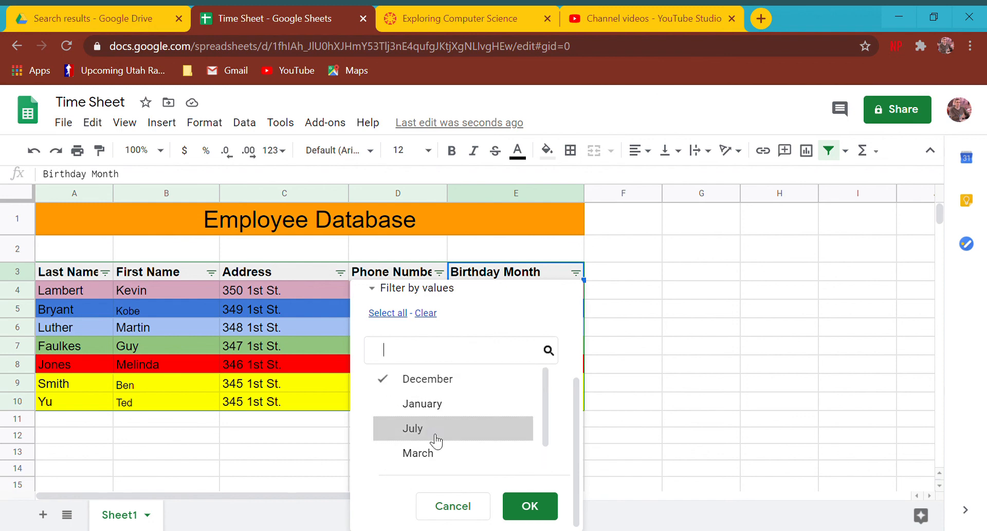
click(530, 505)
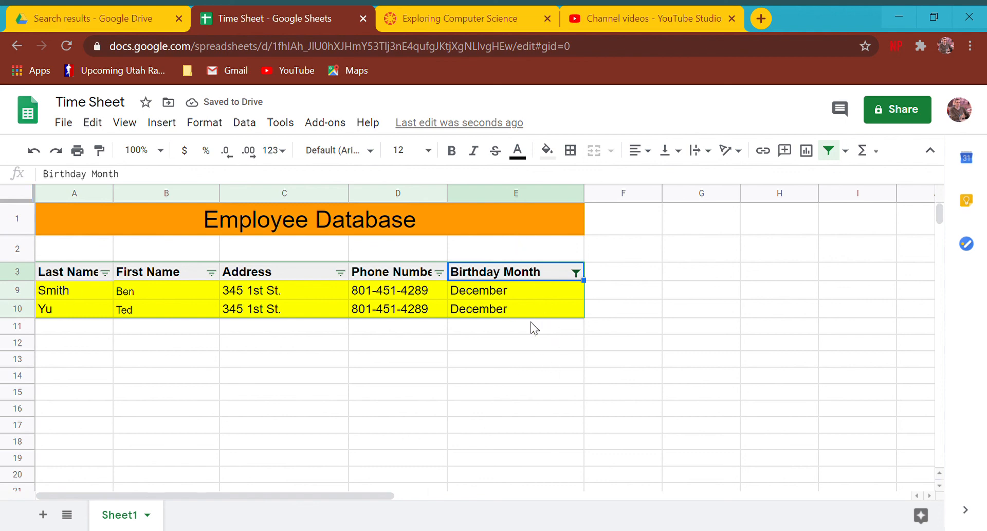
click(576, 272)
click(626, 293)
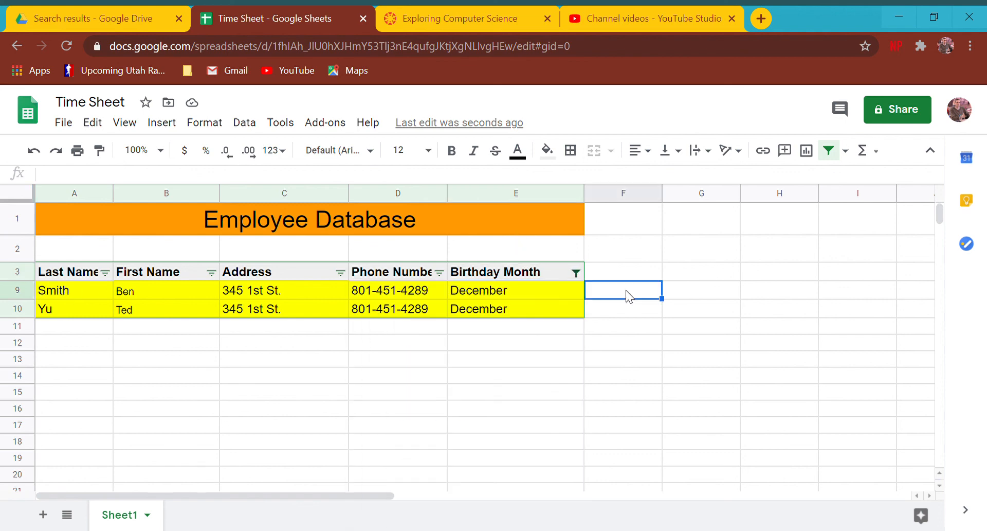
click(839, 150)
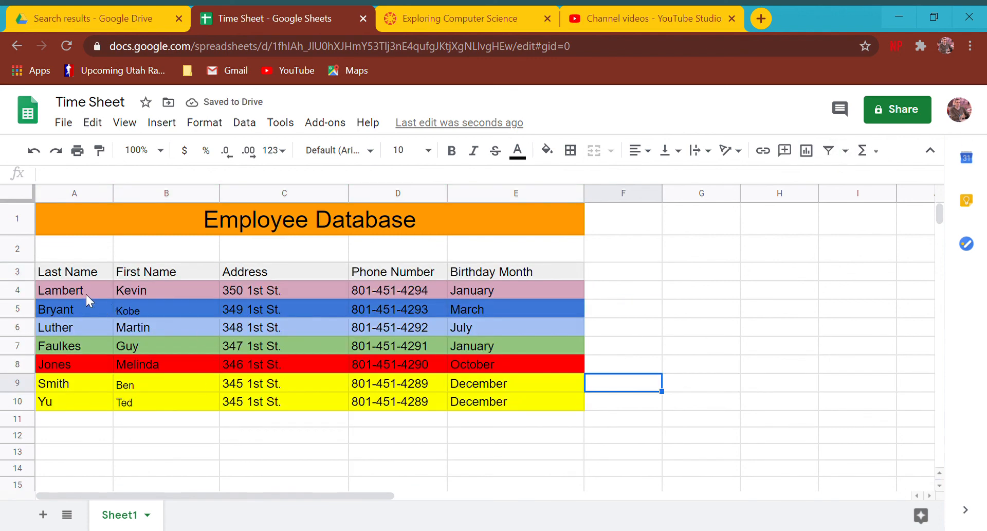
drag(73, 272, 466, 403)
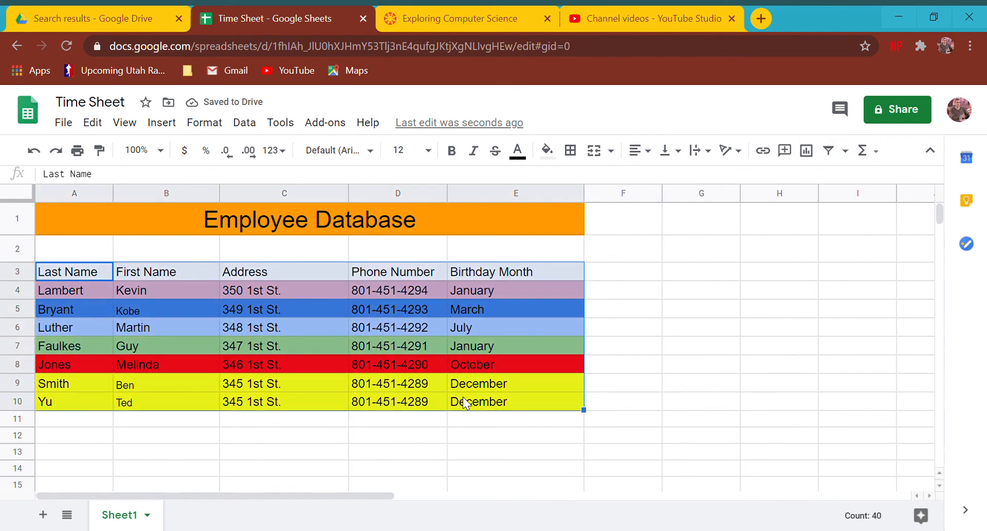
click(388, 432)
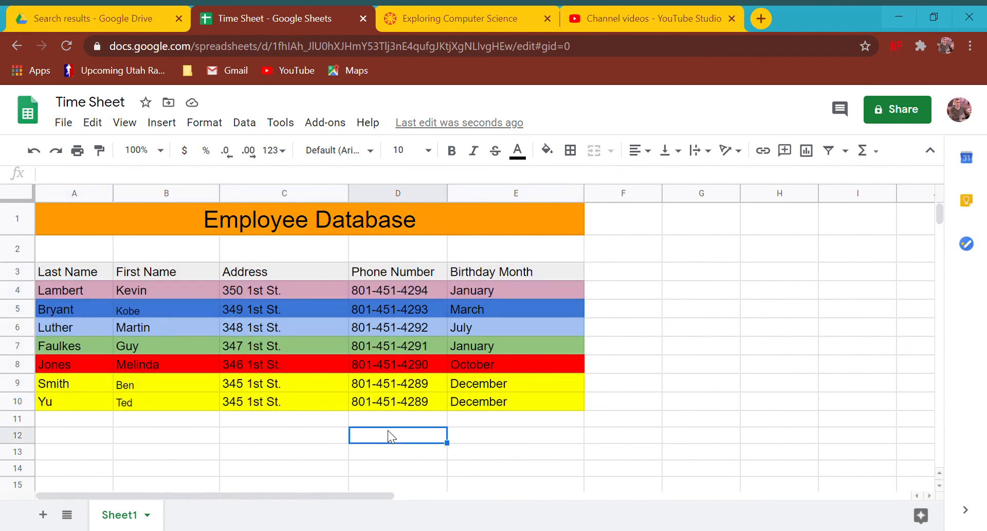